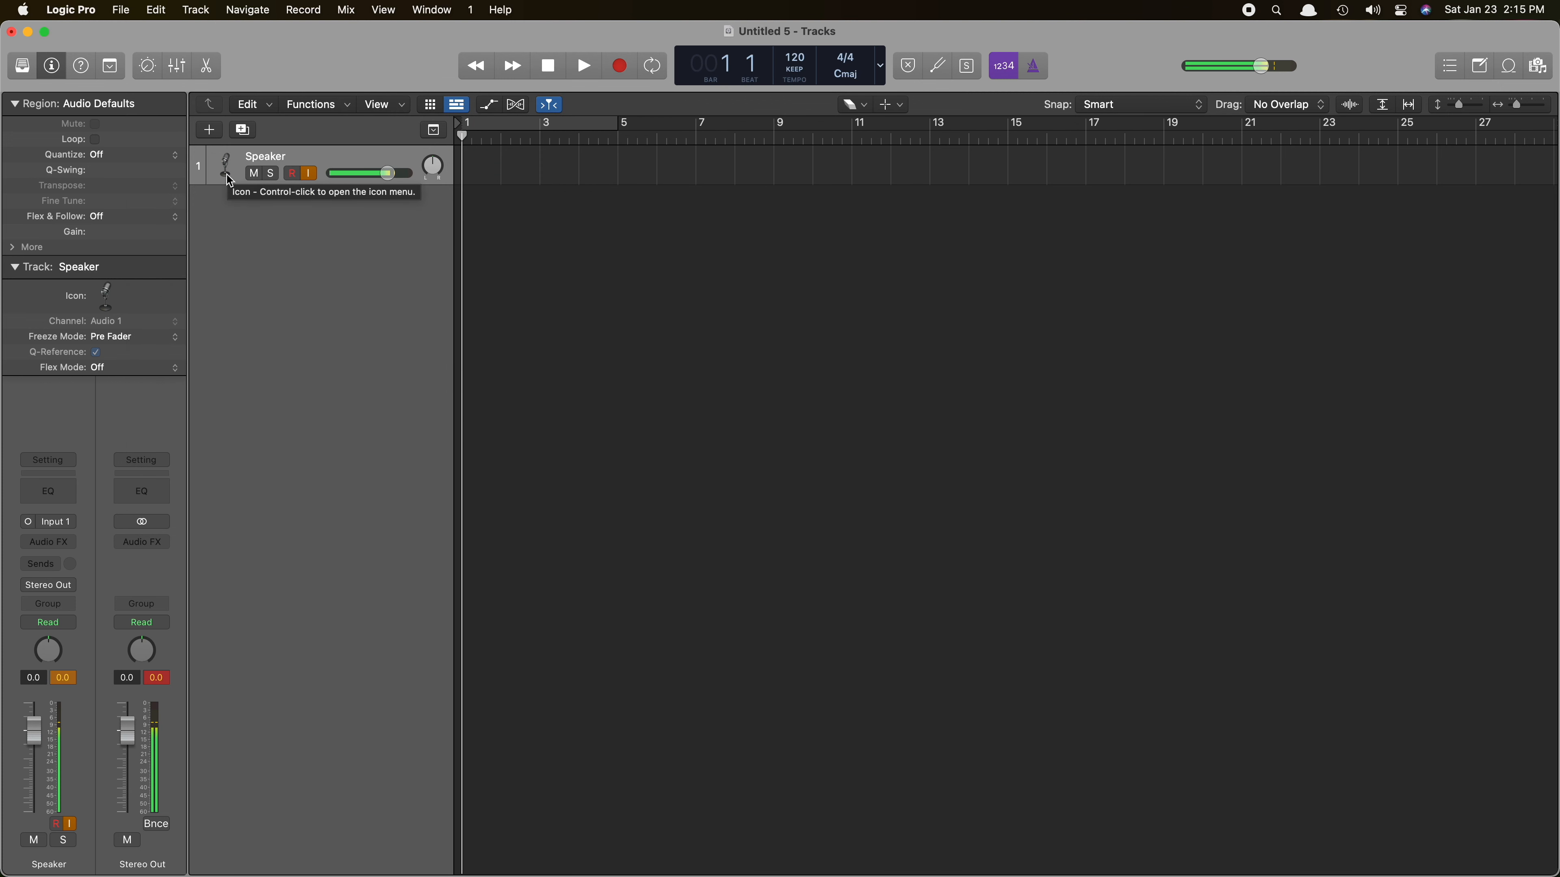
# Create a new audio track that takes Input 2 as its audio input.
pyautogui.press('alt+super+n')
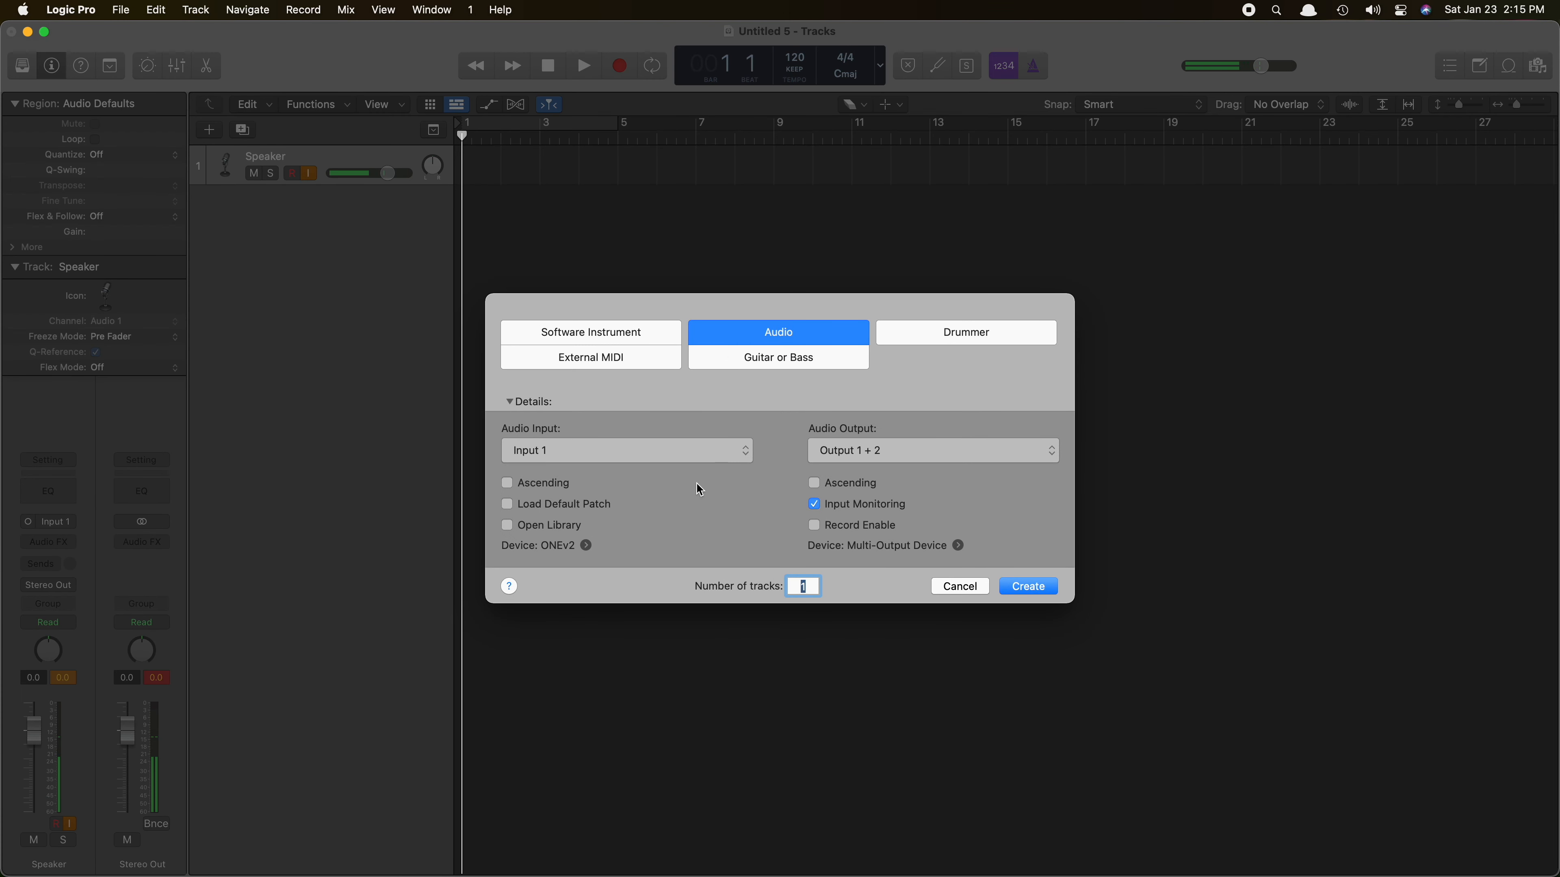
pyautogui.click(666, 452)
pyautogui.click(650, 466)
pyautogui.click(1036, 589)
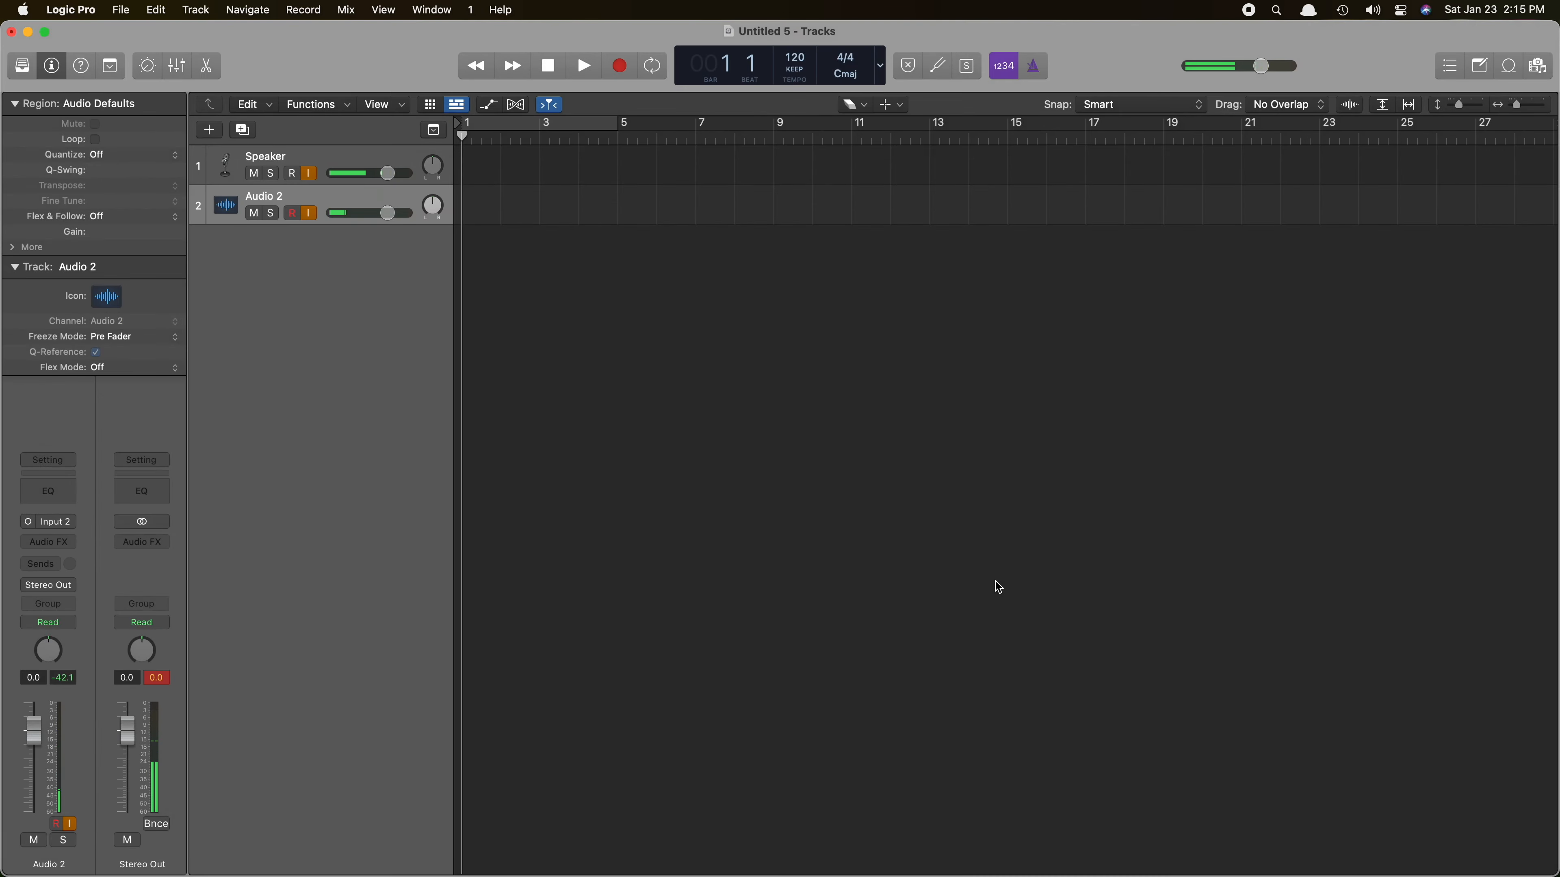
# Rename the new audio track to Metronome and give it the orange metronome icon.
pyautogui.doubleClick(251, 195)
pyautogui.write('Metronome')
pyautogui.press('Return')
pyautogui.click(108, 302)
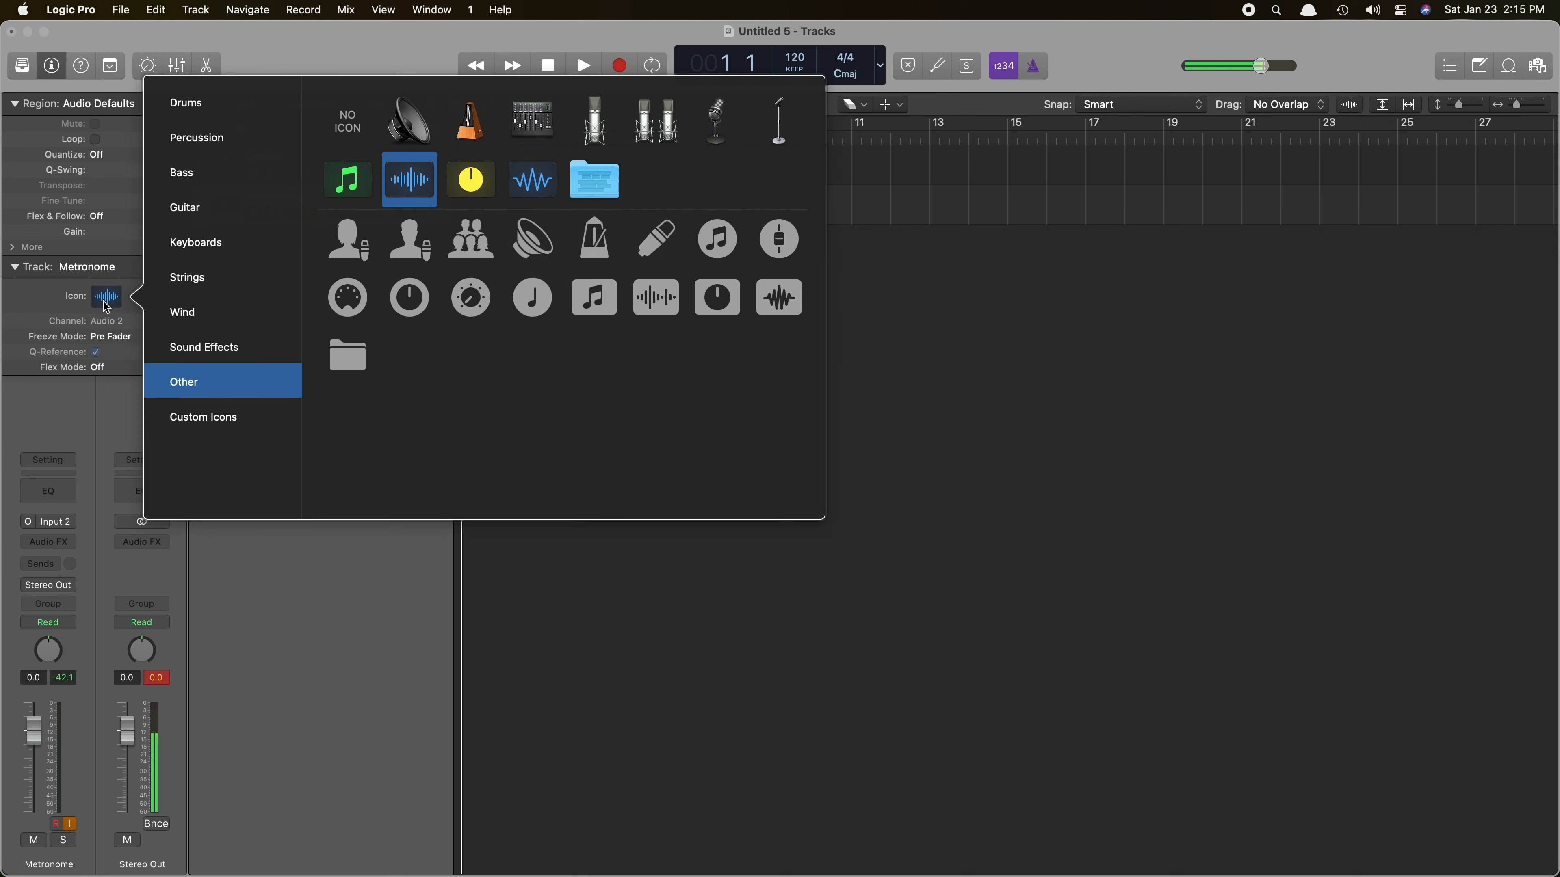
pyautogui.click(471, 119)
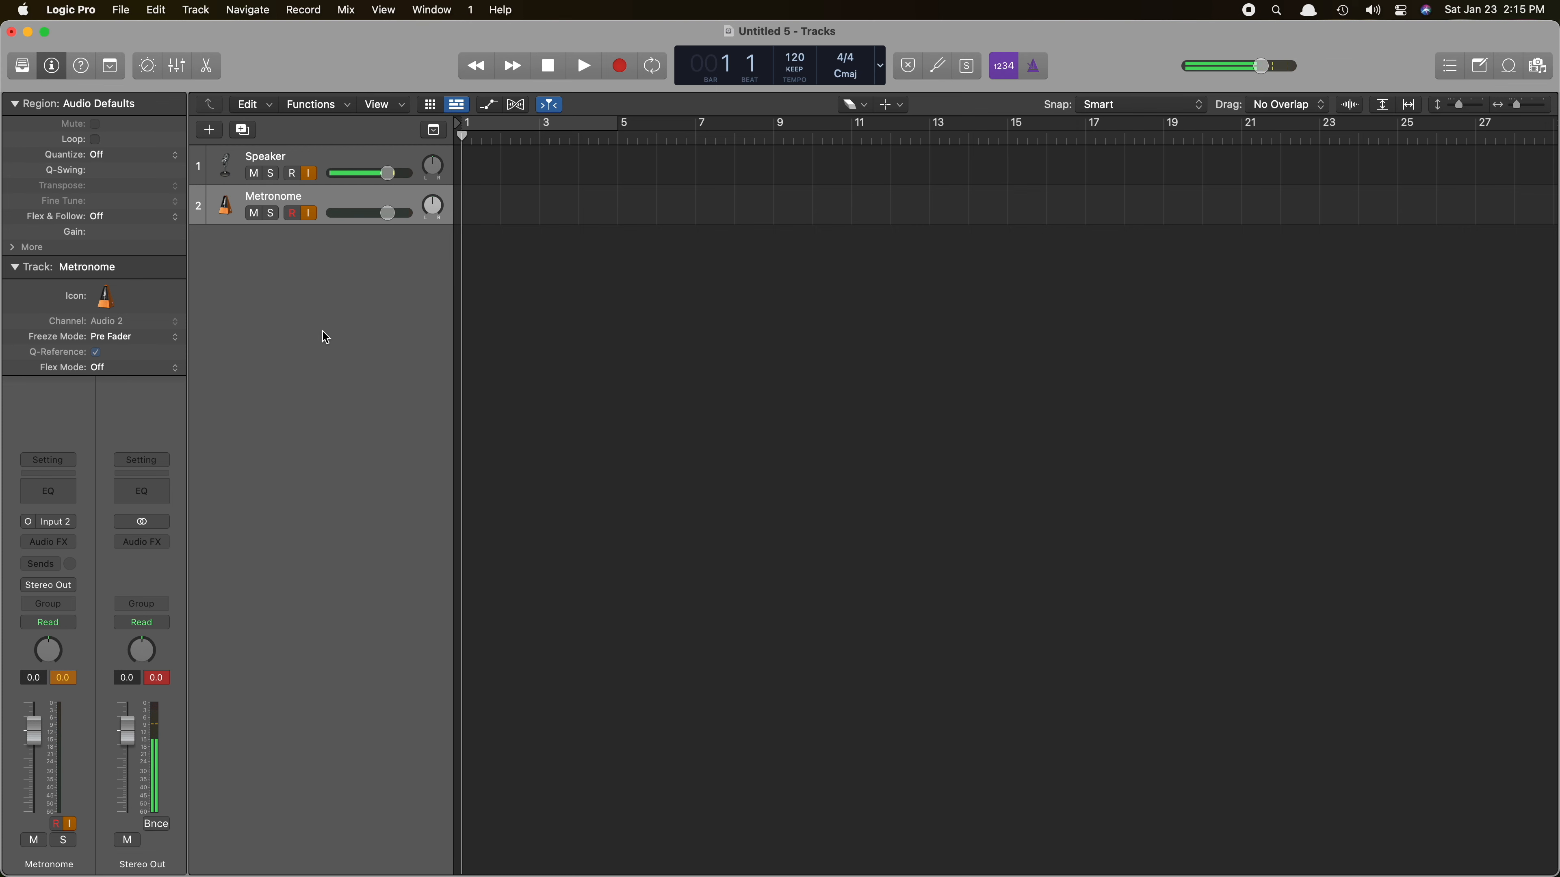
# Add a software instrument track with the Beat Machine patch from Electronic Drum Kit, and hide the Library.
pyautogui.click(331, 284)
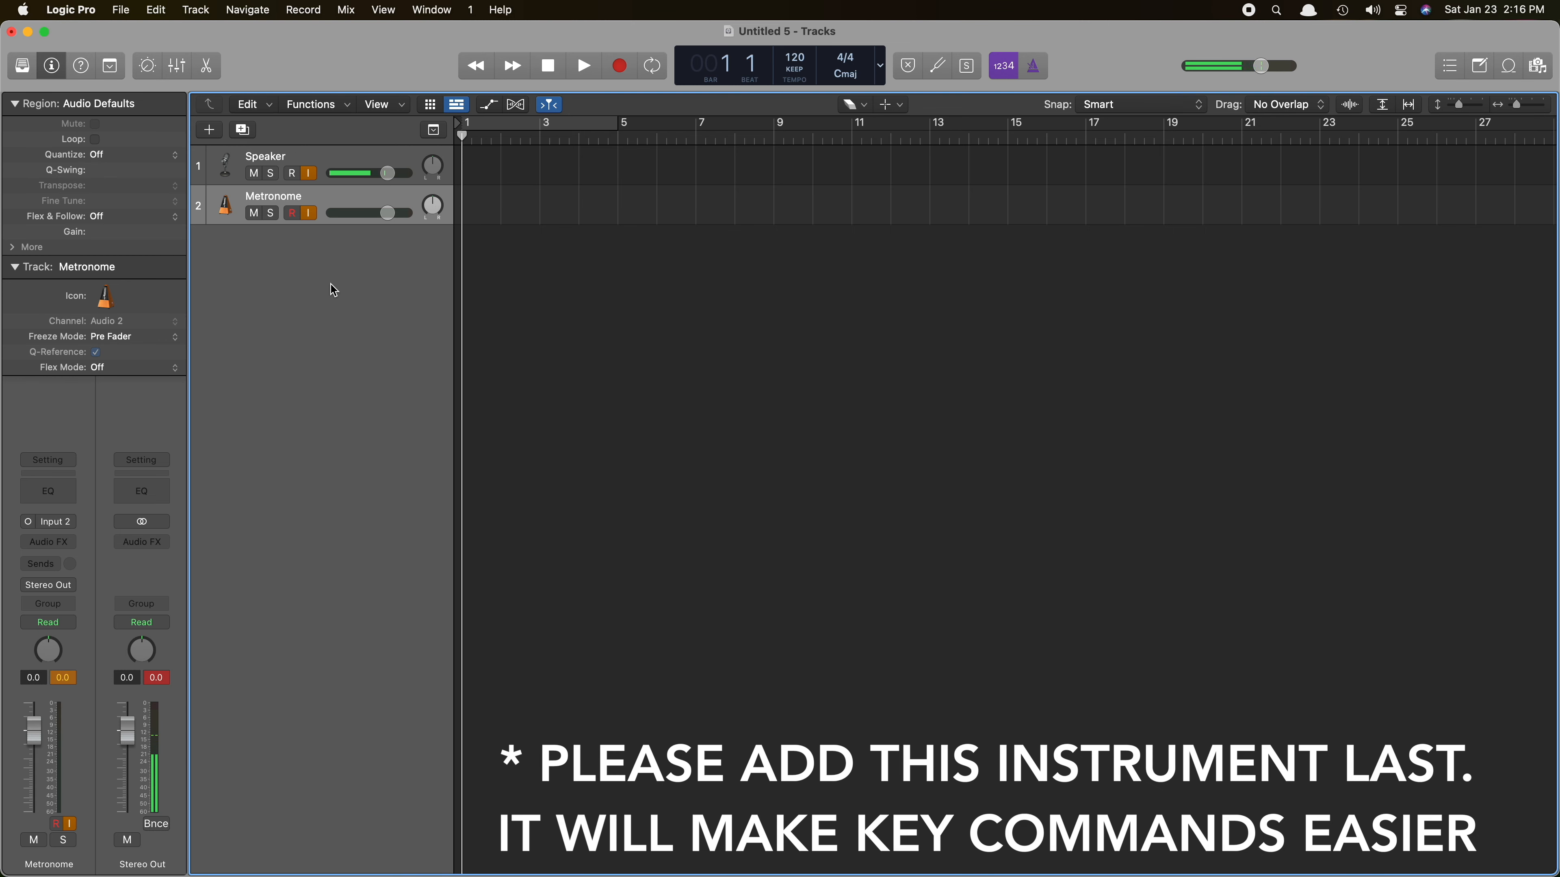
pyautogui.press('alt+super+n')
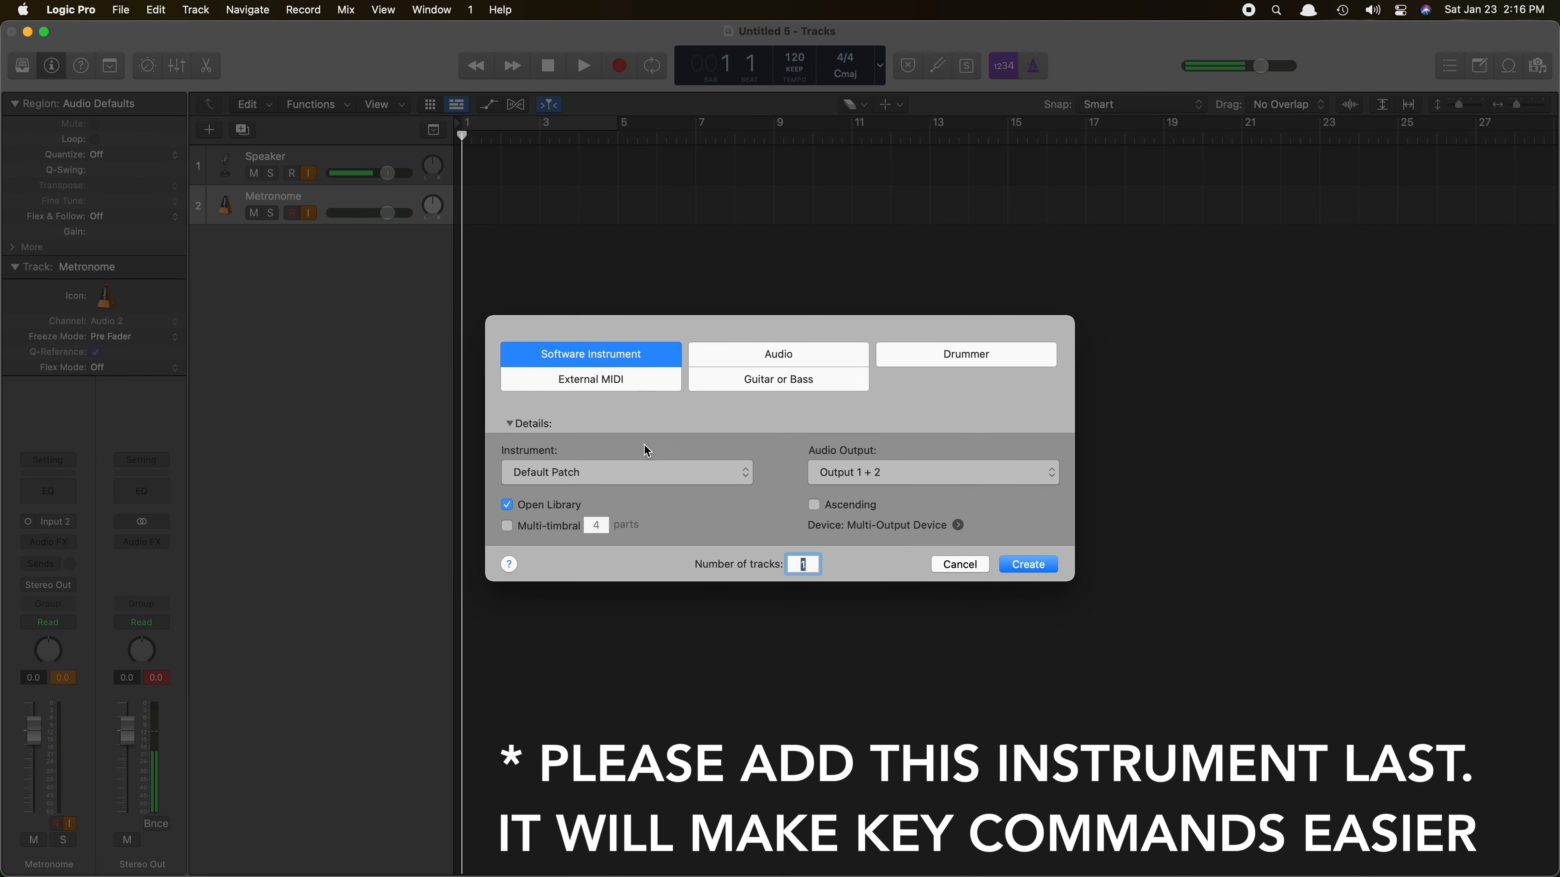
pyautogui.click(1021, 564)
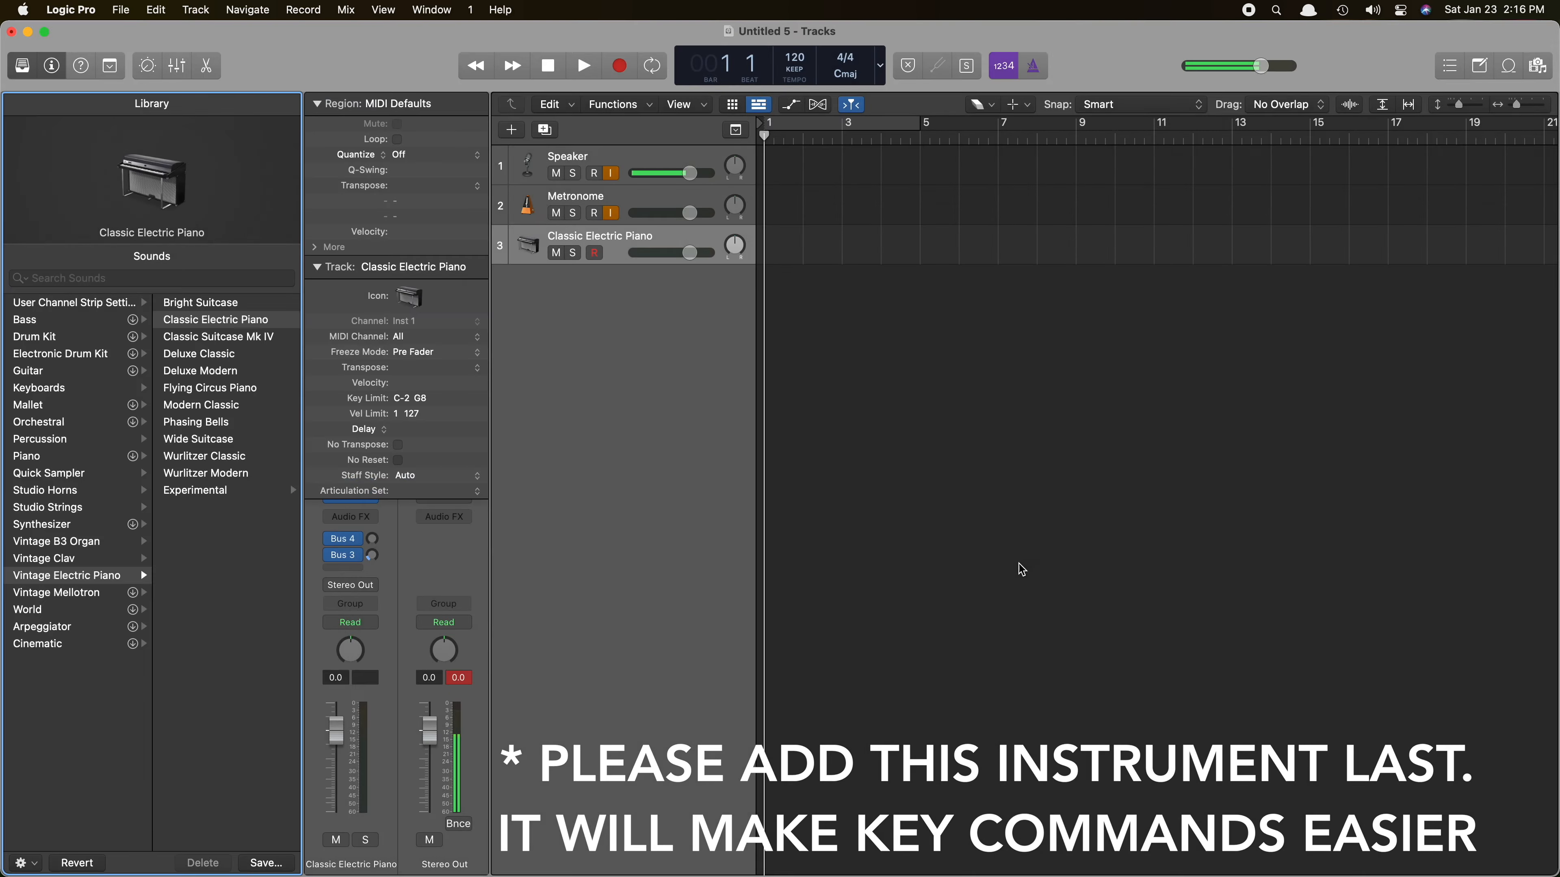
pyautogui.click(60, 354)
pyautogui.click(189, 422)
pyautogui.click(677, 368)
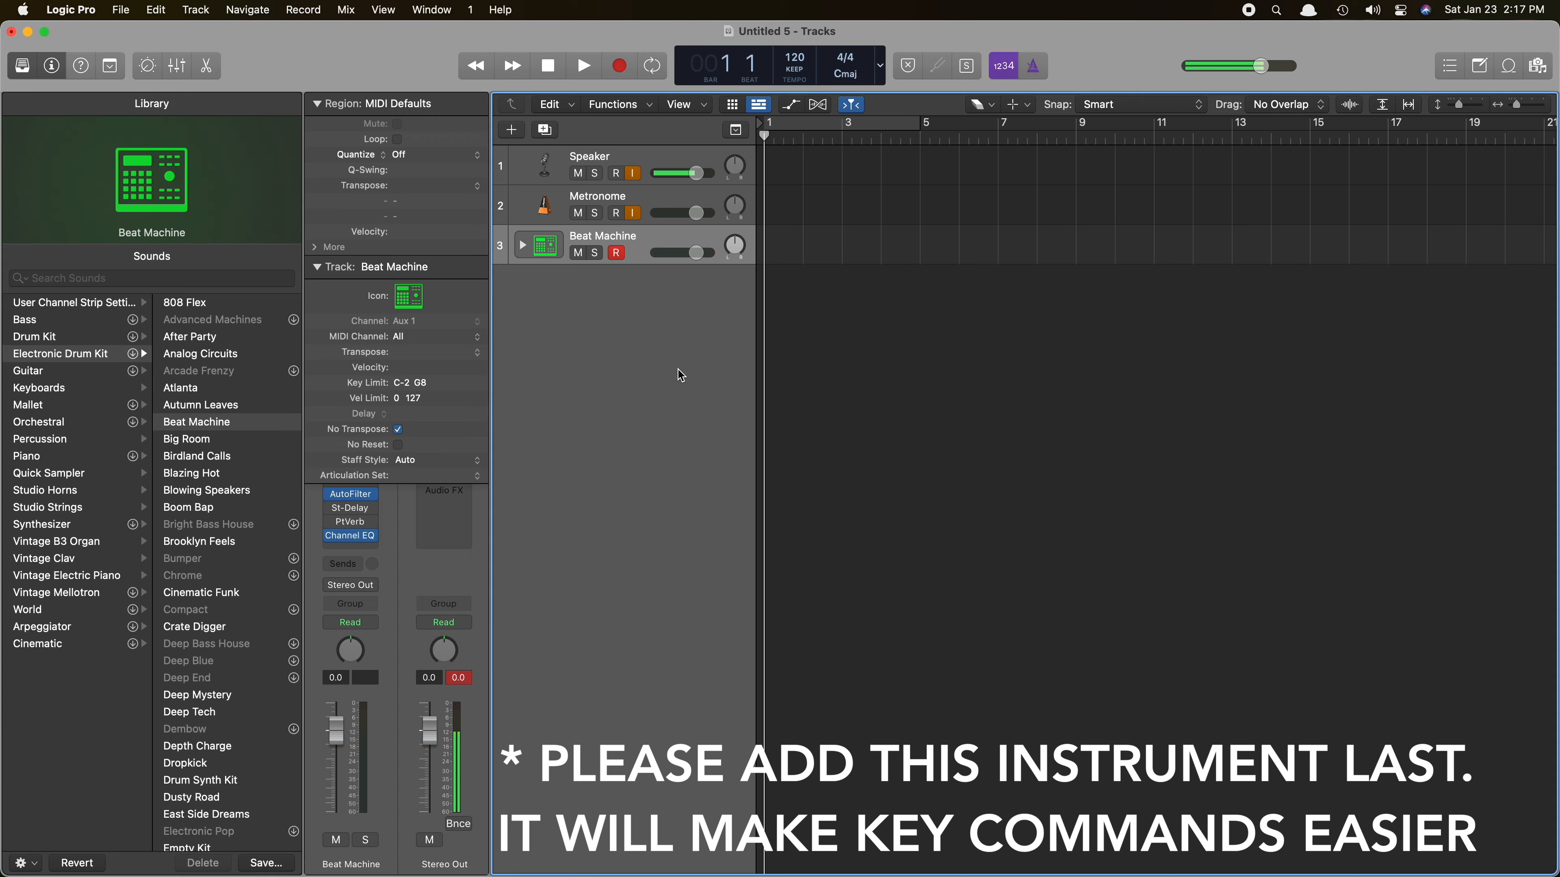
pyautogui.press('y')
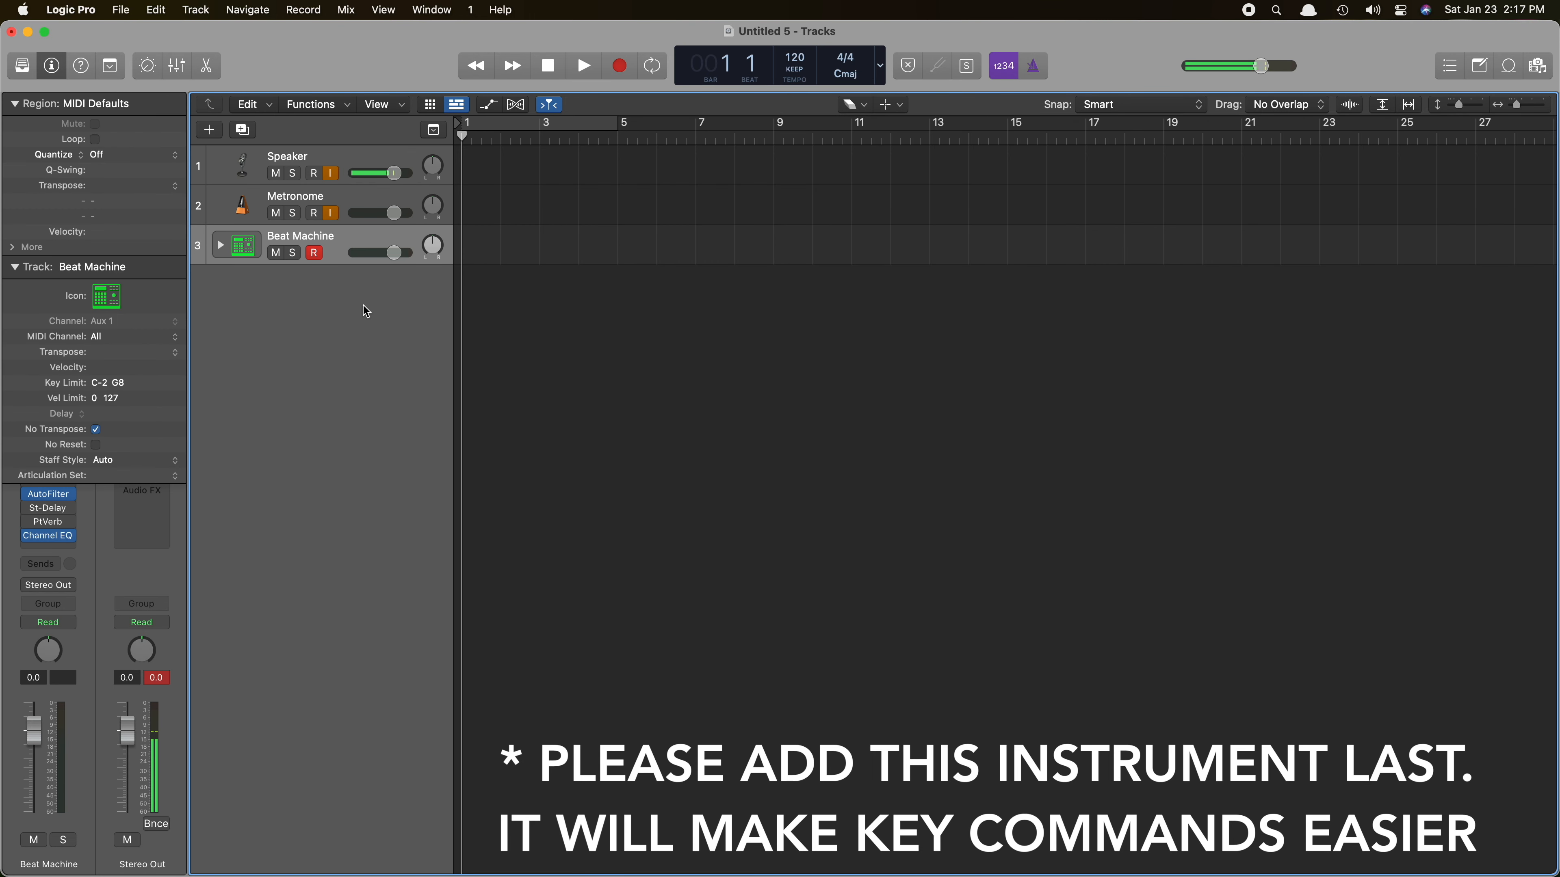
# Add a software instrument track and load the Yamaha Grand Piano patch found by searching "yamaha".
pyautogui.press('alt+super+n')
pyautogui.click(1037, 564)
pyautogui.click(181, 278)
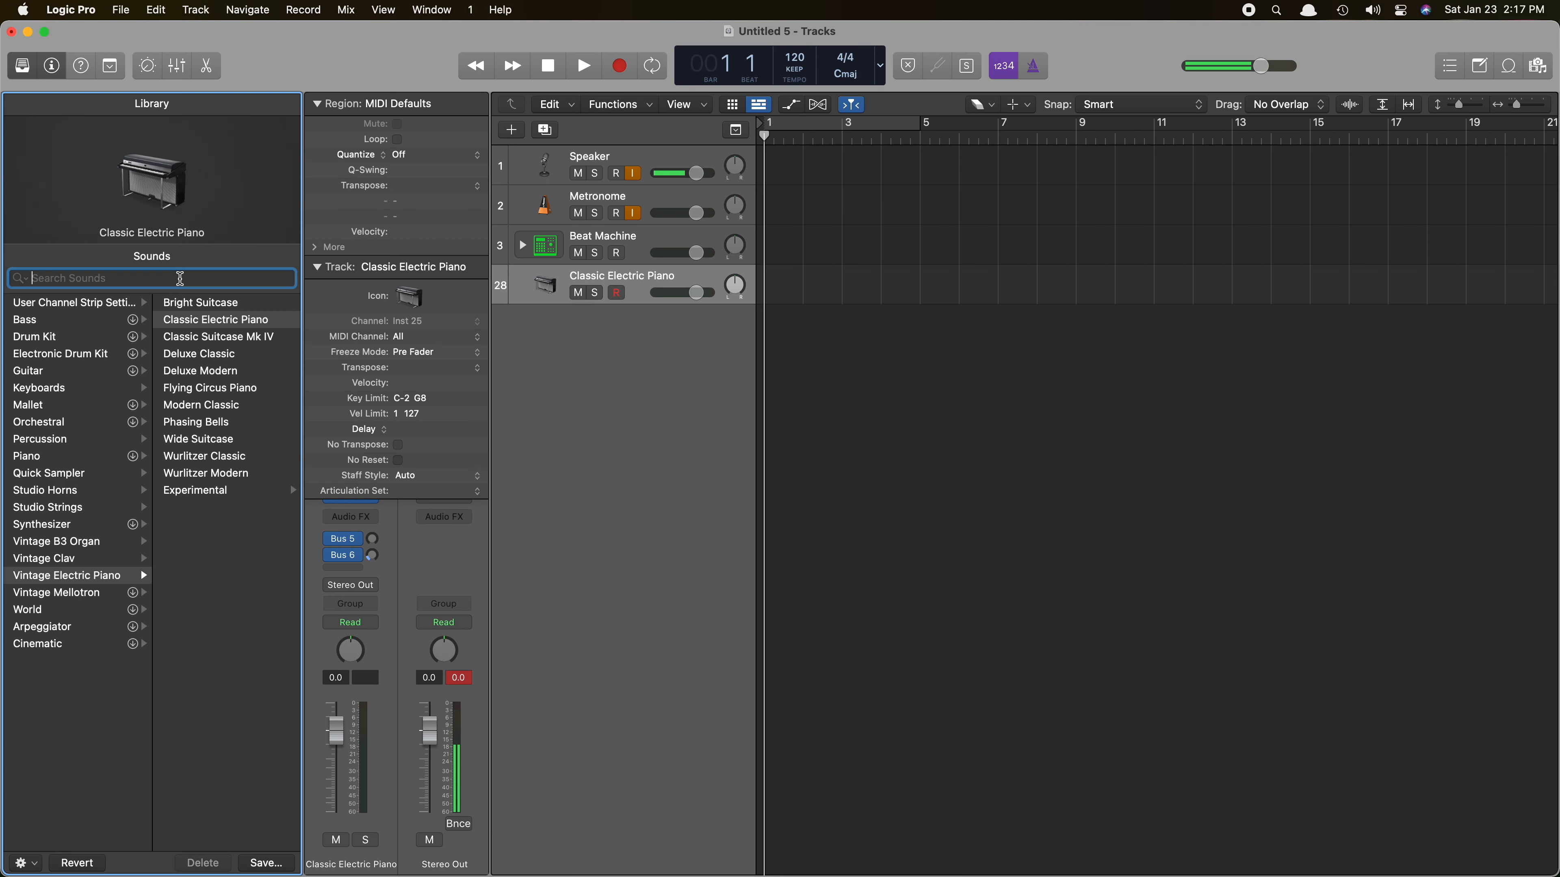
pyautogui.write('yamaha')
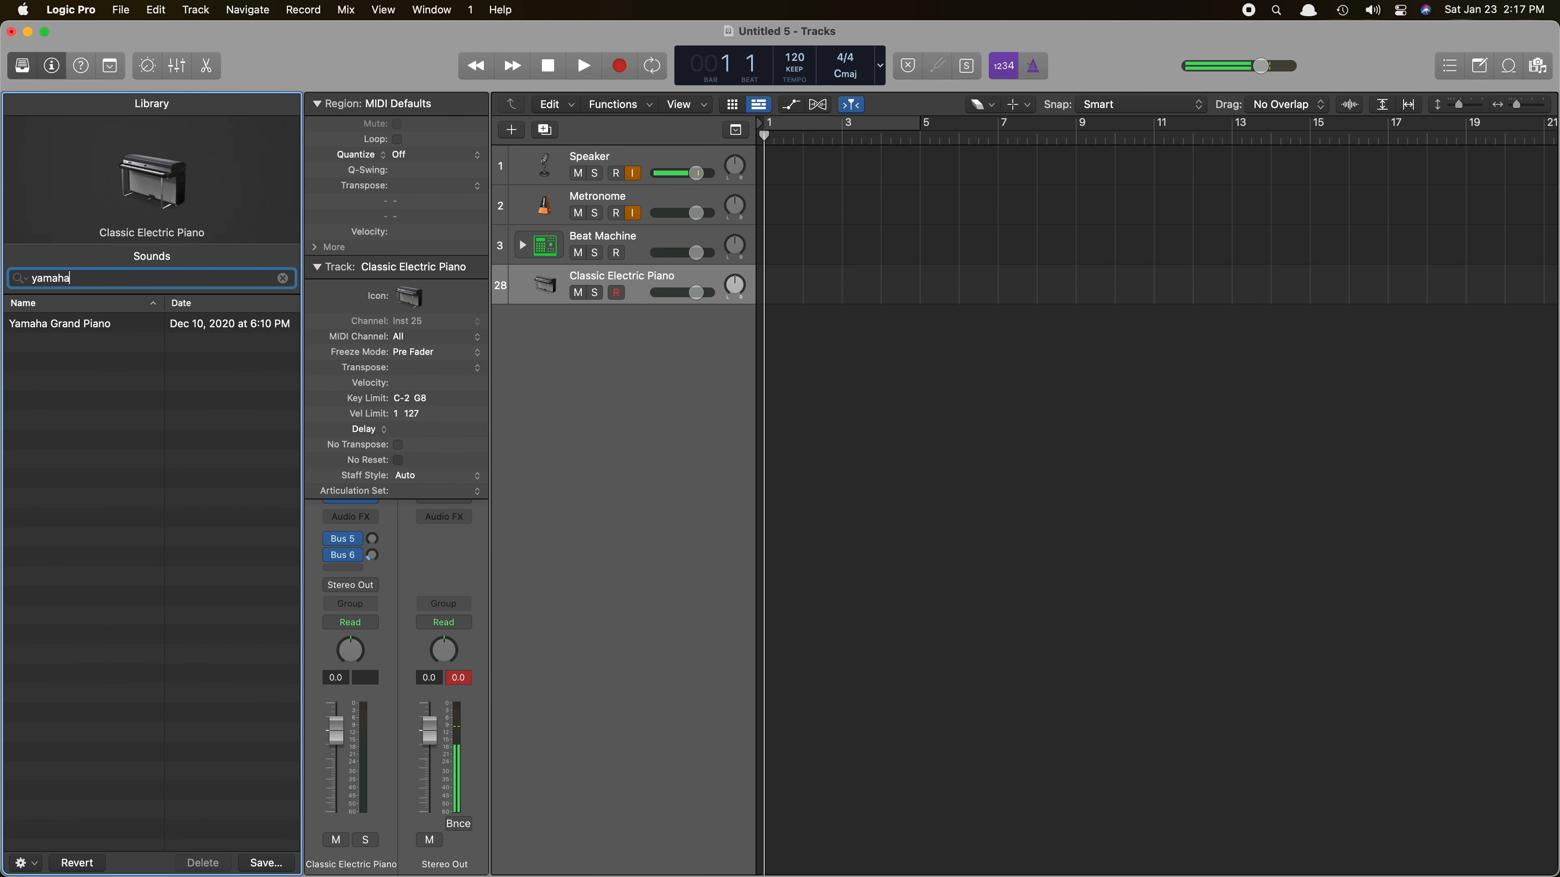
pyautogui.click(98, 331)
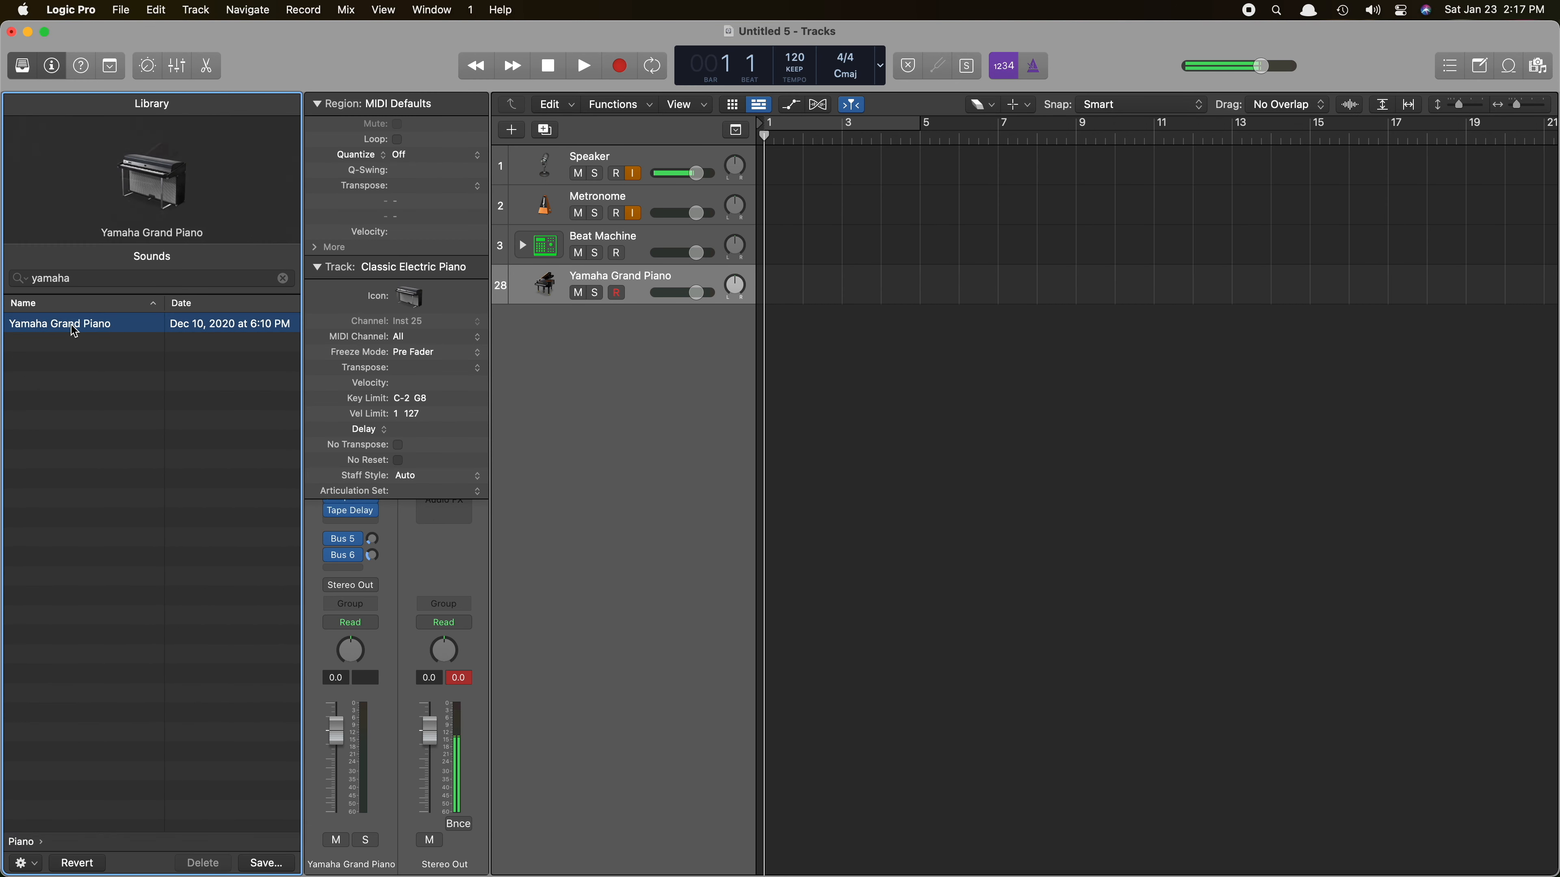
# Add software instrument tracks for the woodwind patches Flute Solo, Oboe and Bassoon Solo.
pyautogui.doubleClick(637, 449)
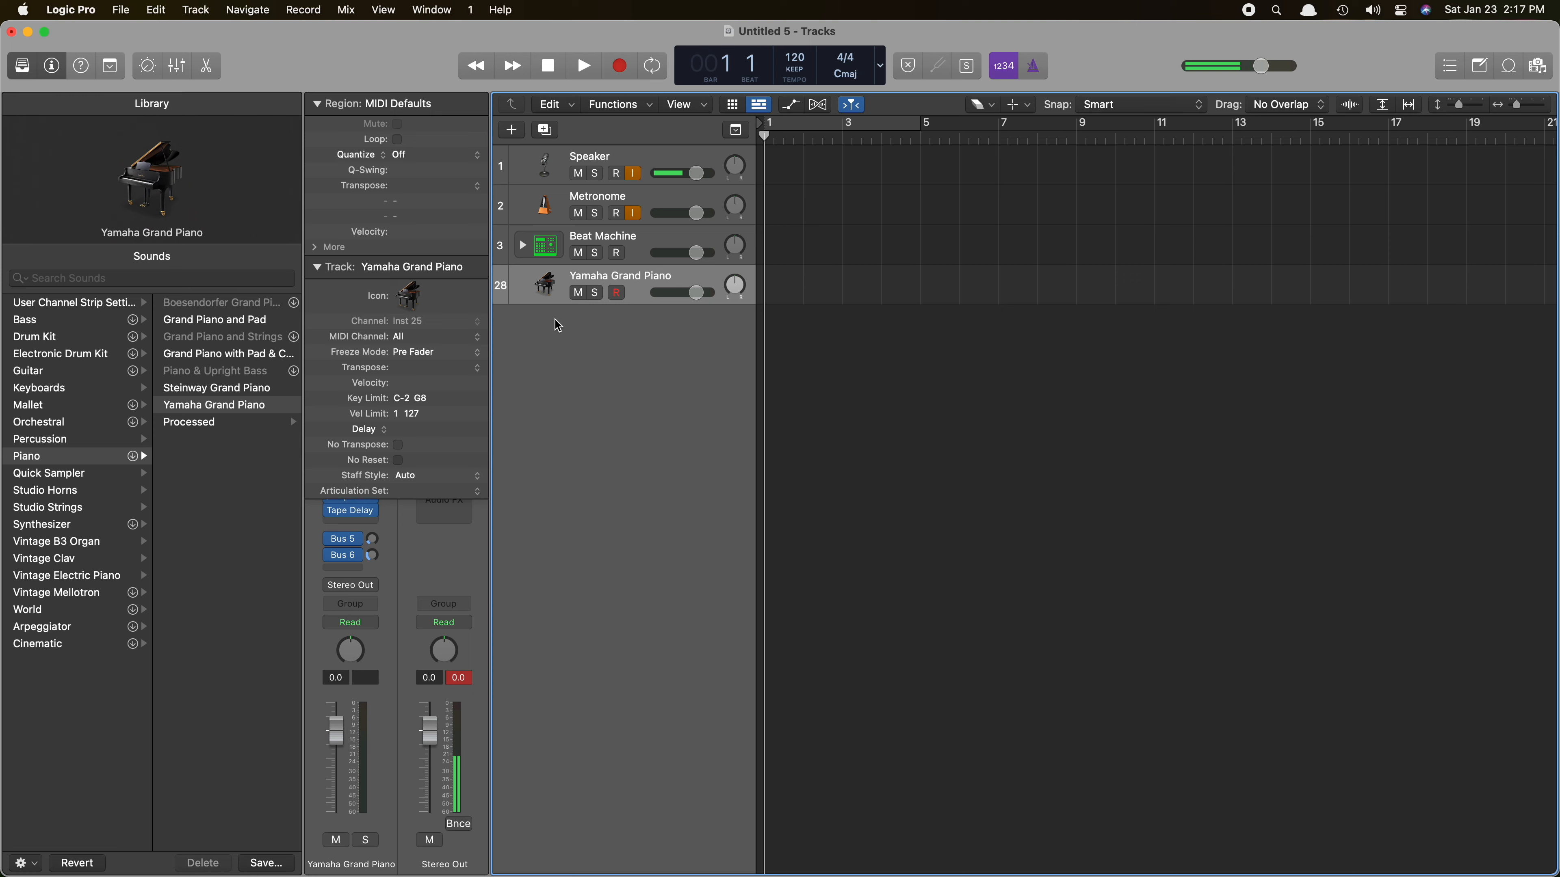
pyautogui.click(66, 278)
pyautogui.write('Flute Solo')
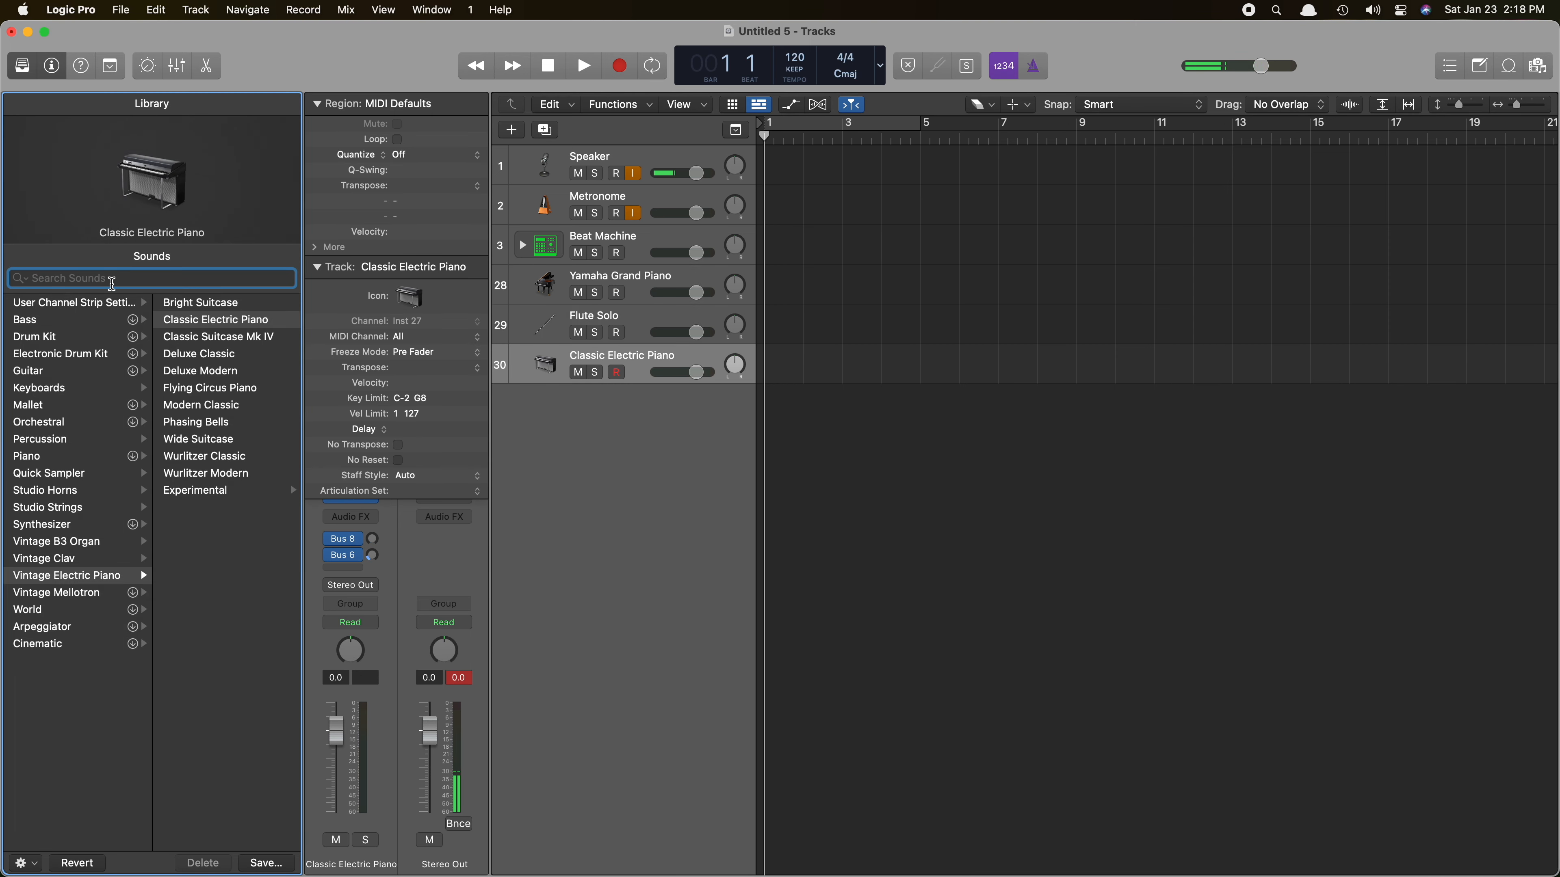
pyautogui.write('Oboe')
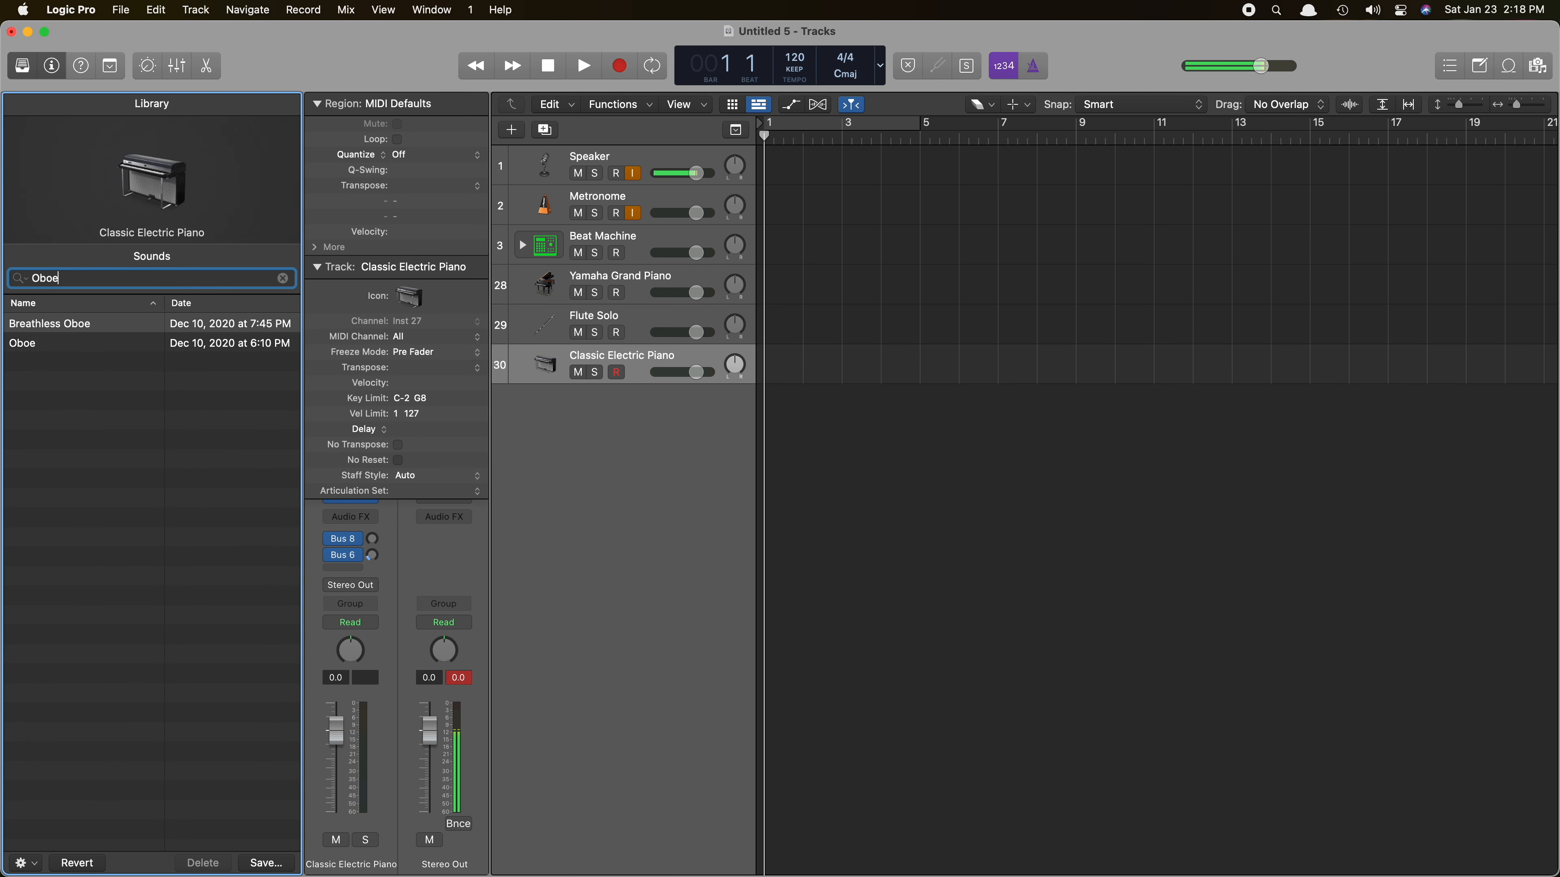
pyautogui.write('Bassoon')
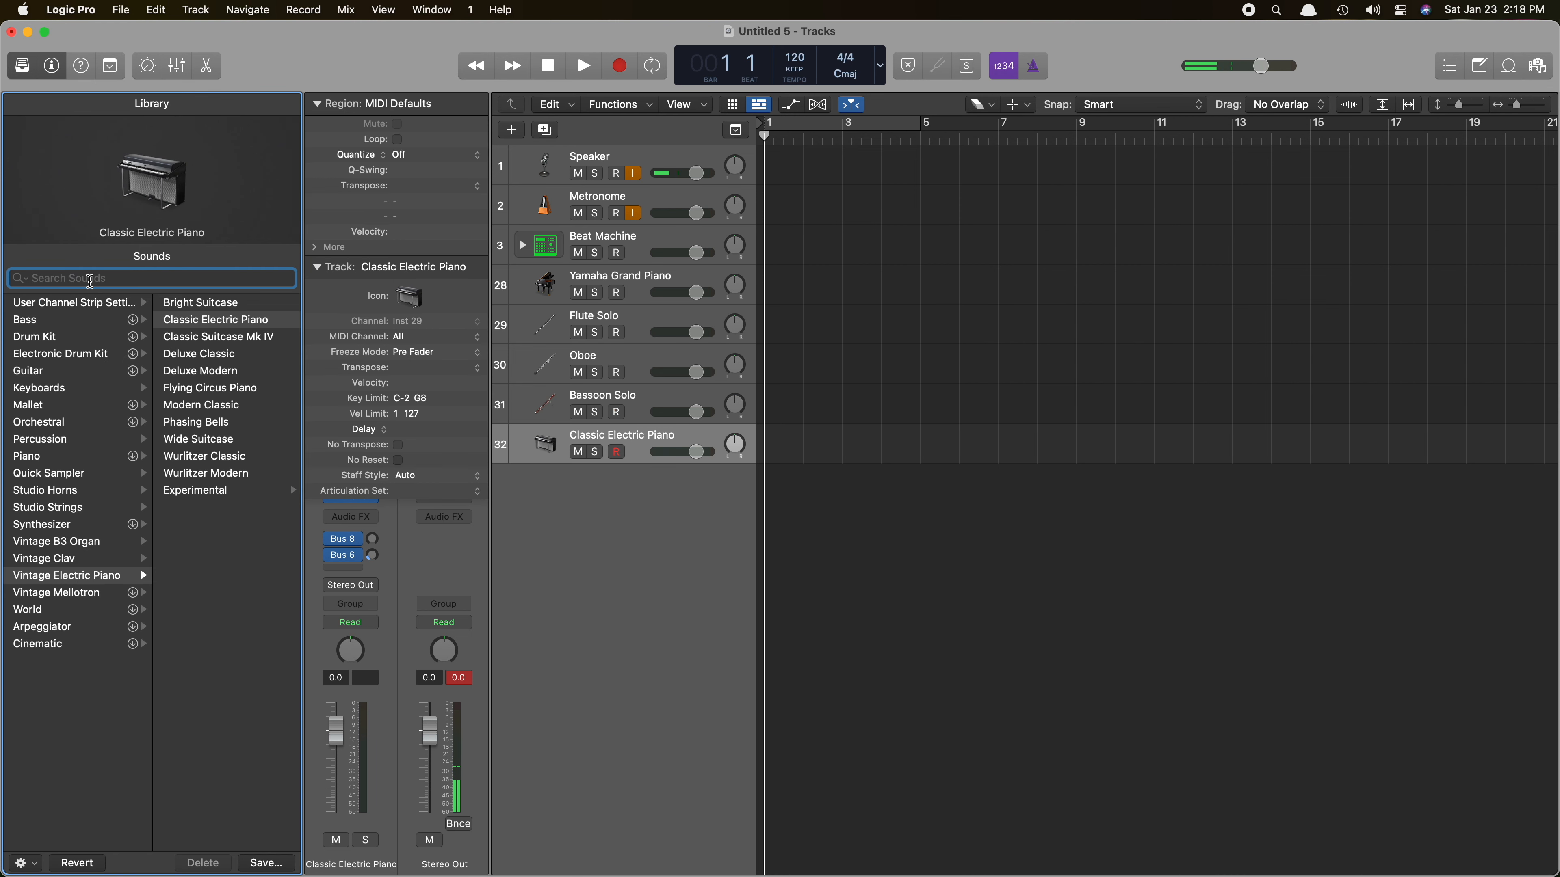
# Load Clarinet Solo on the new instrument track, and add another track with the Studio Alto Sax 1 patch.
pyautogui.write('Clarinet So')
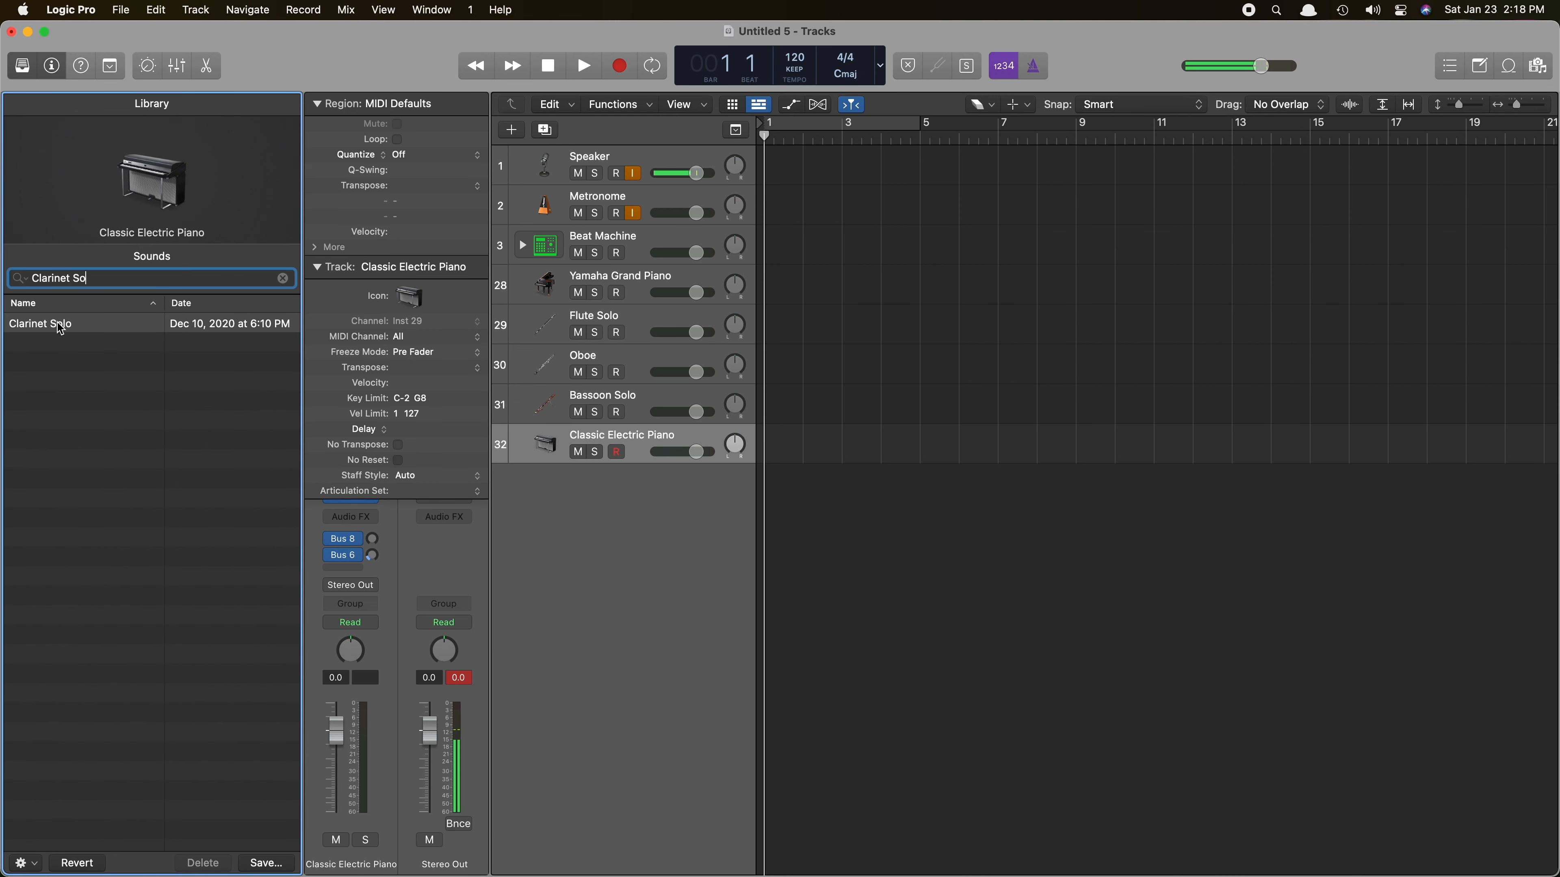
pyautogui.press('Down')
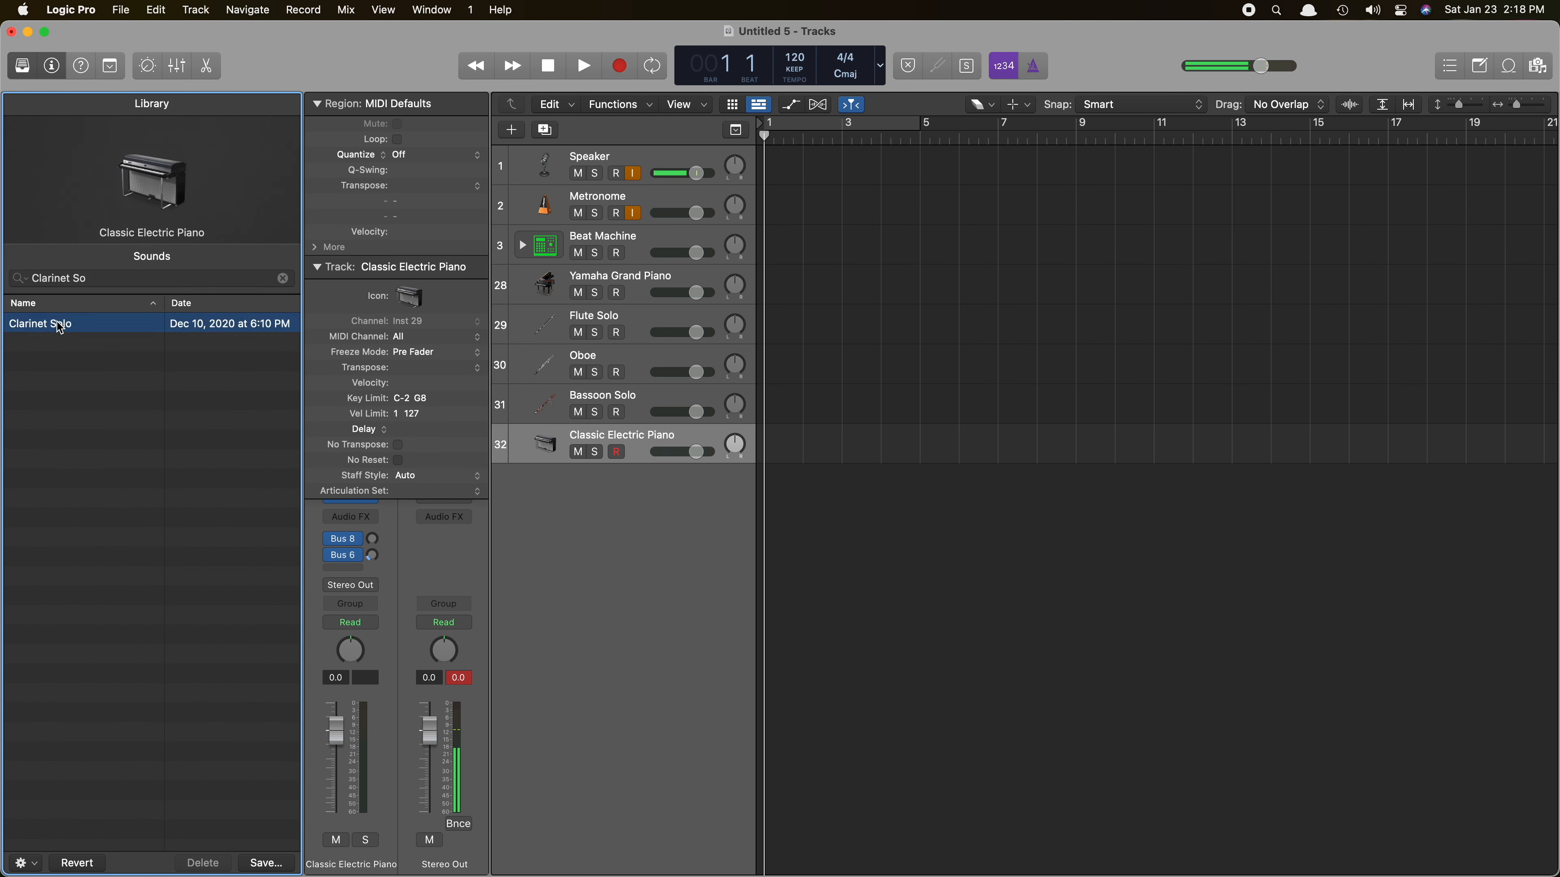
pyautogui.doubleClick(677, 544)
pyautogui.click(161, 278)
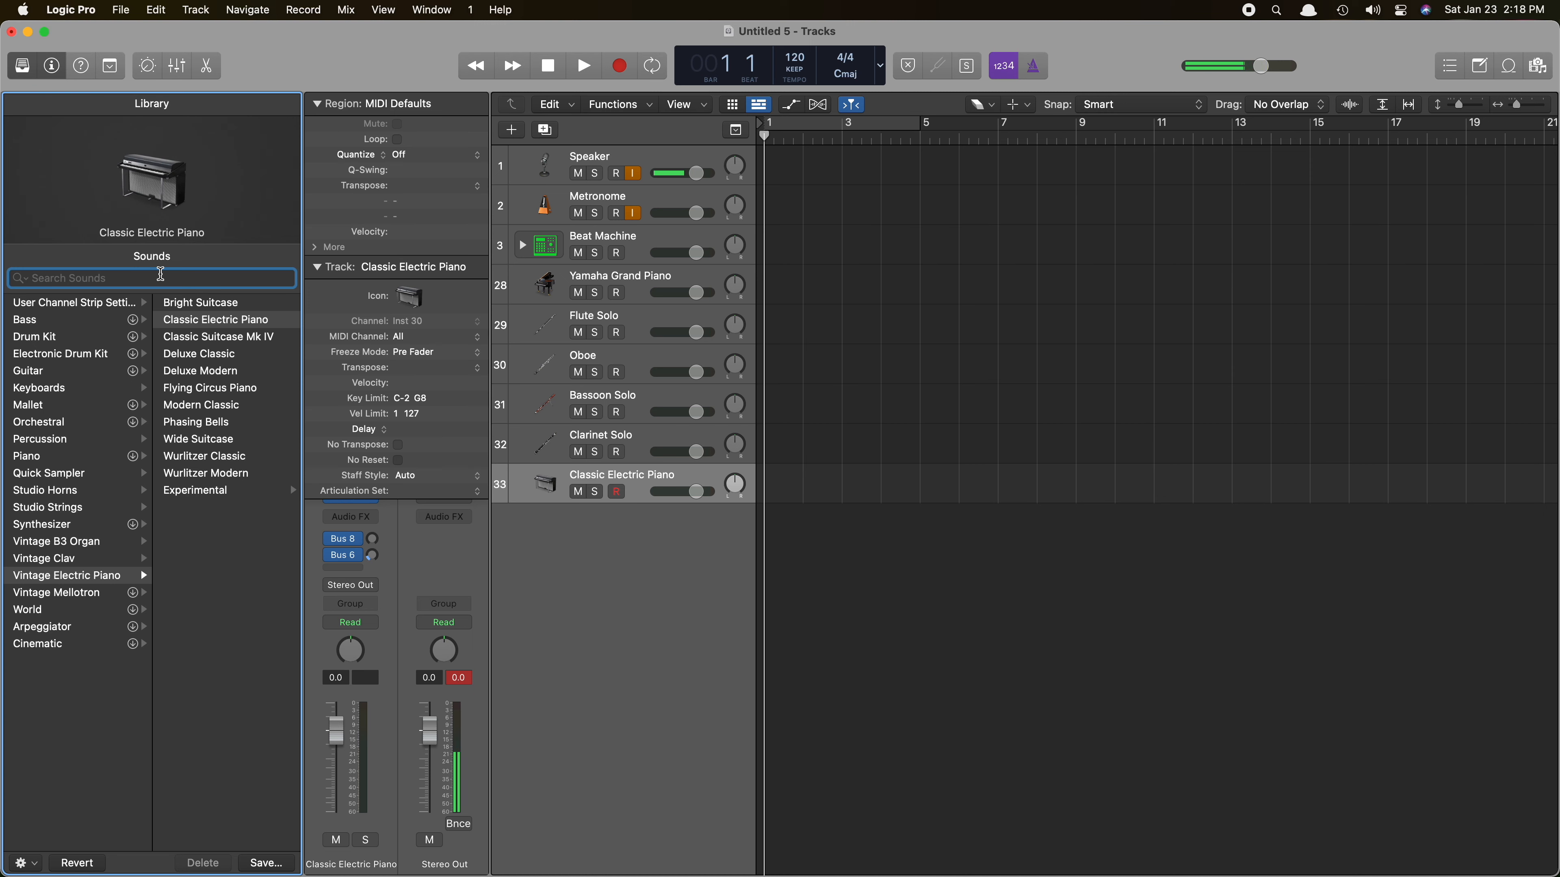
pyautogui.write('Studio Alt')
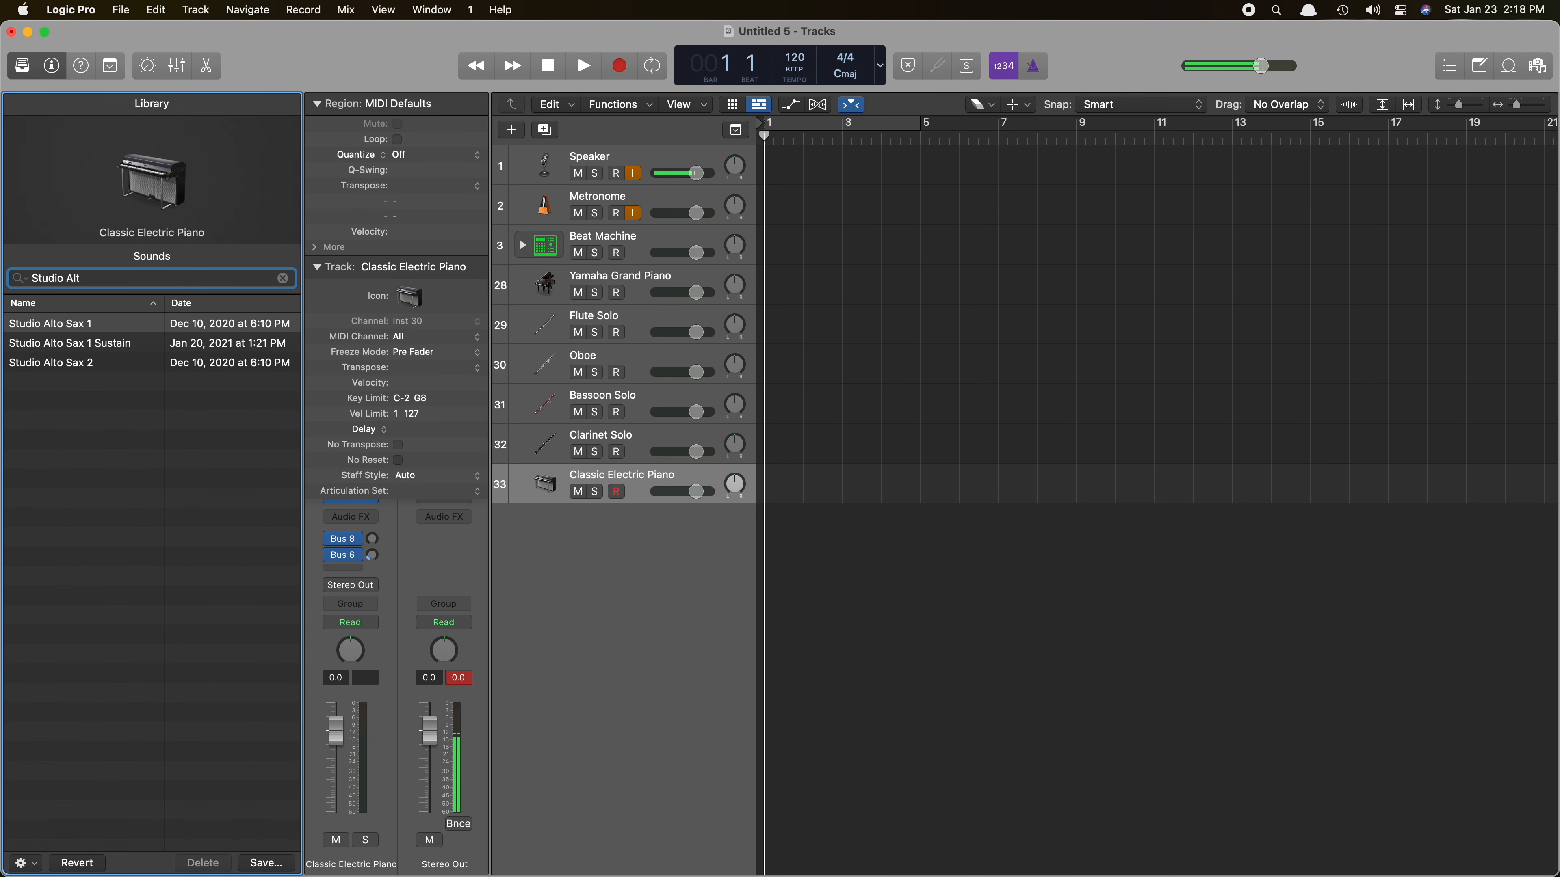
pyautogui.click(106, 322)
# Add a software instrument track with the Studio Tenor Sax 1 patch.
pyautogui.press('alt+super+s')
pyautogui.click(107, 279)
pyautogui.write('Studio Ten')
pyautogui.click(84, 321)
# Add a software instrument track with the Studio Baritone Sax patch, and create another empty instrument track below it.
pyautogui.press('alt+super+s')
pyautogui.click(70, 277)
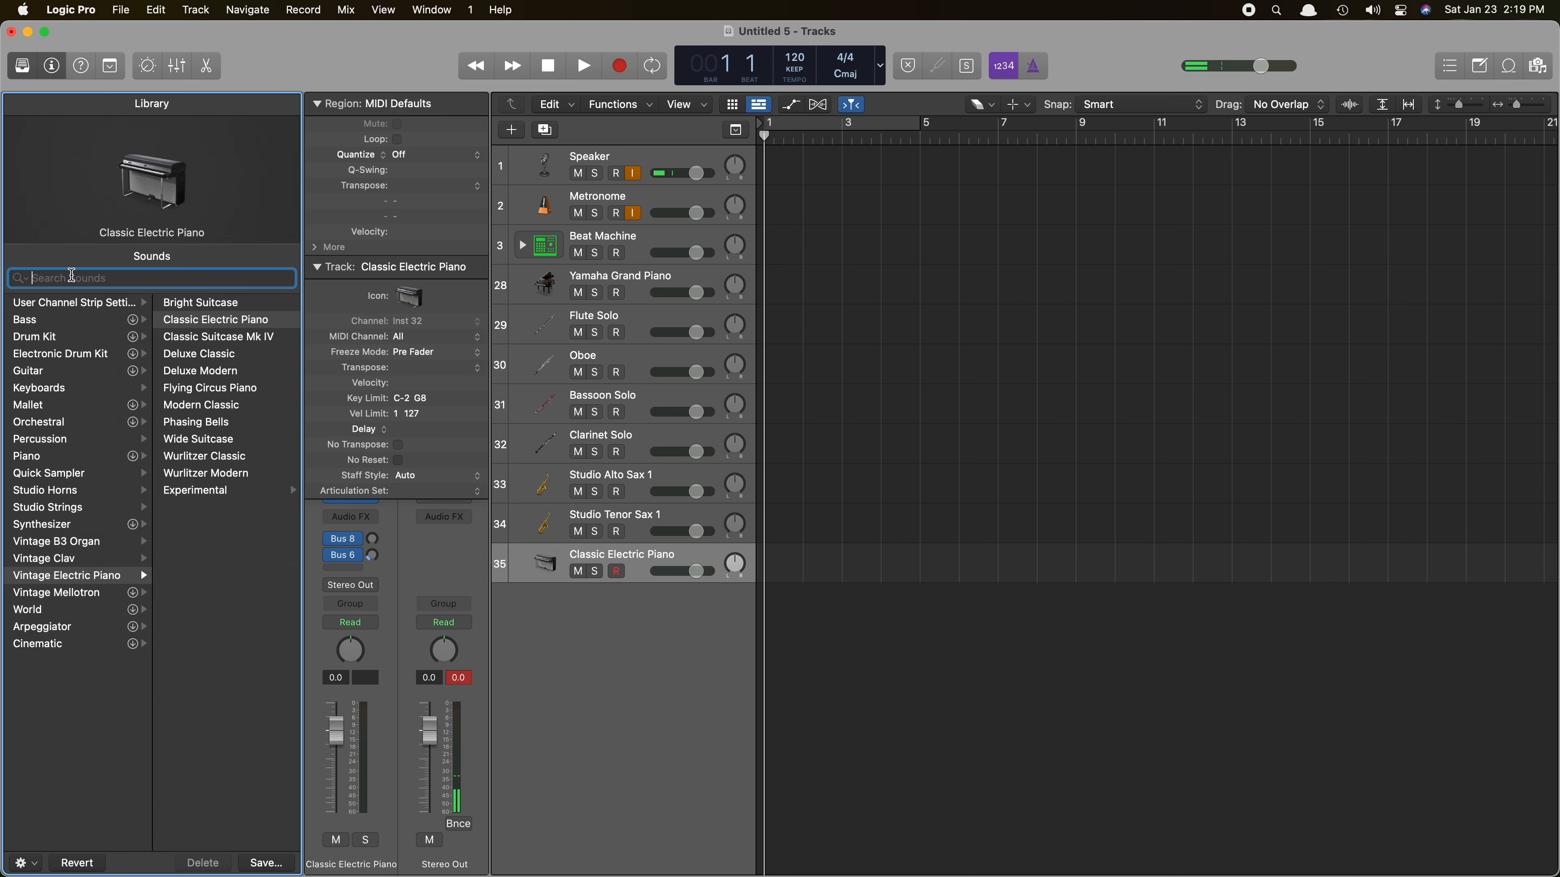
pyautogui.write('Studio ')
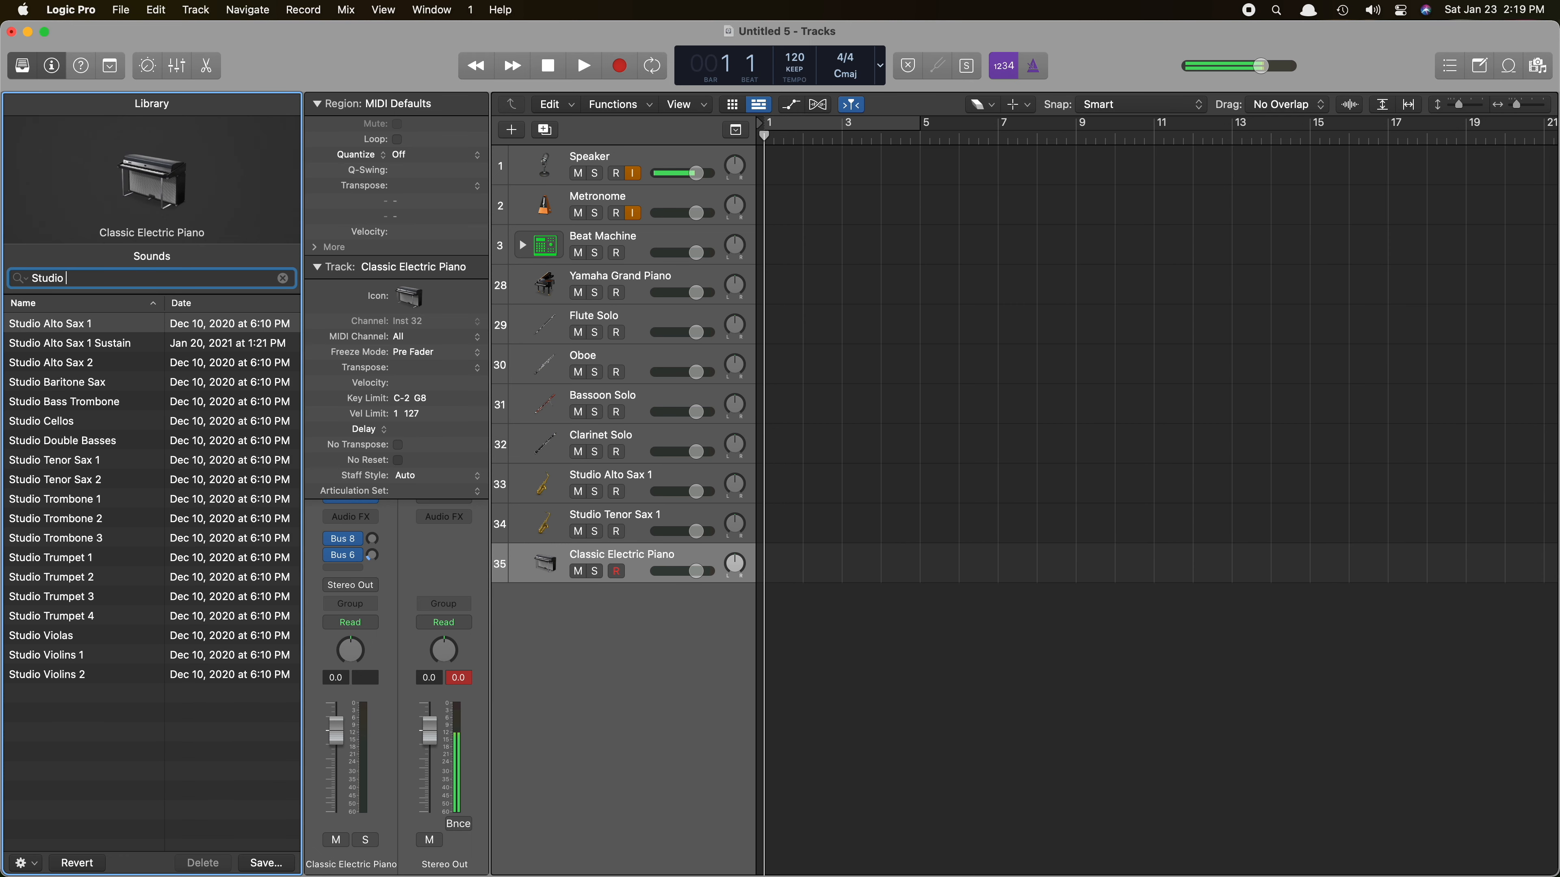
pyautogui.write('Bari')
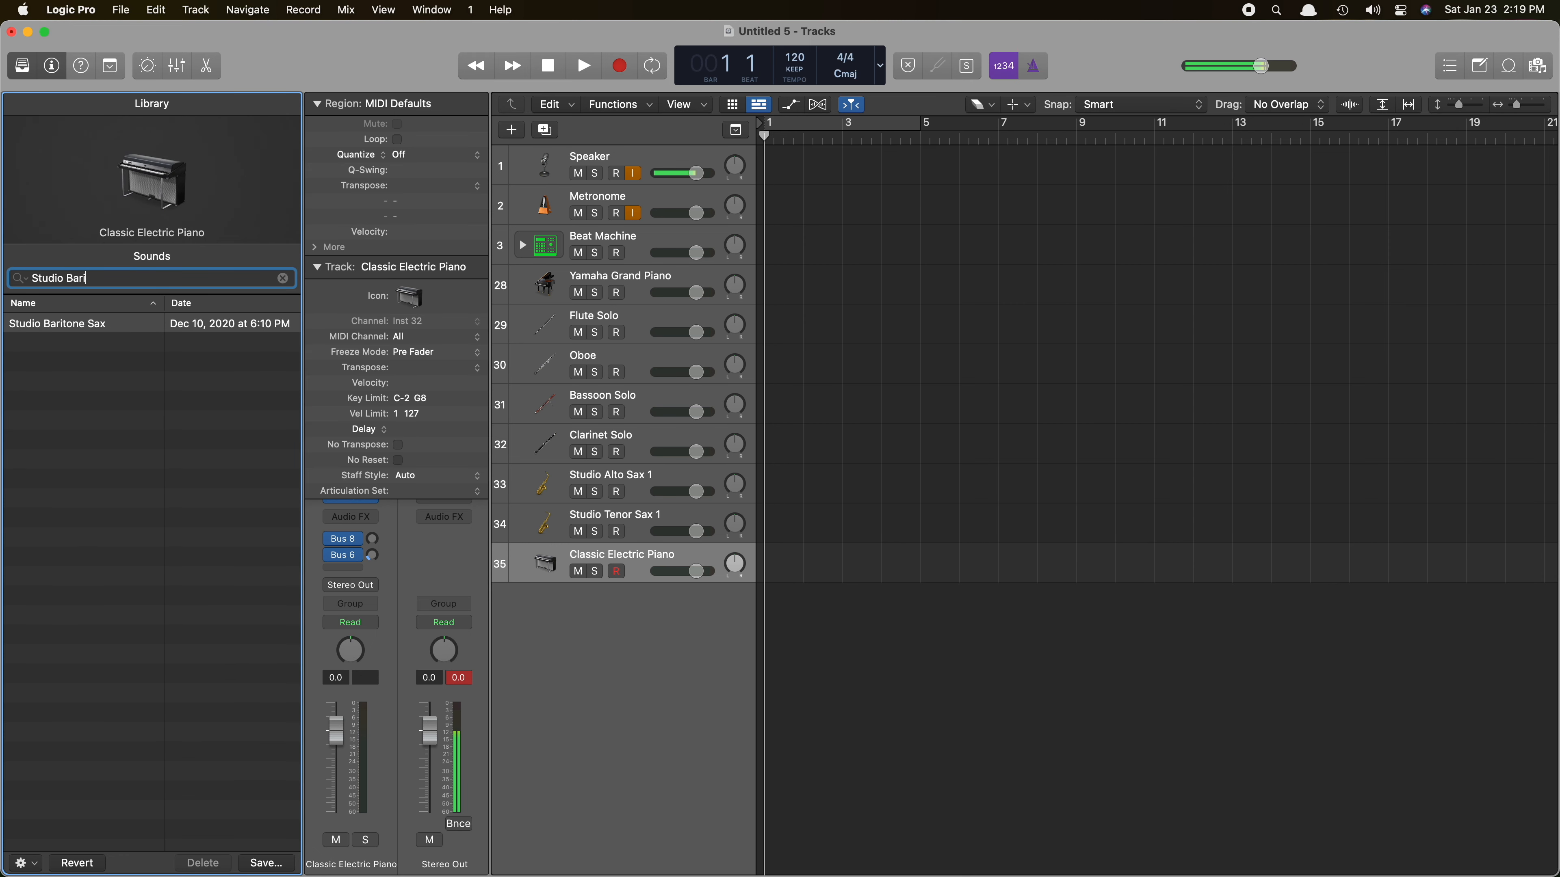
pyautogui.click(61, 324)
pyautogui.press('alt+super+s')
pyautogui.click(124, 273)
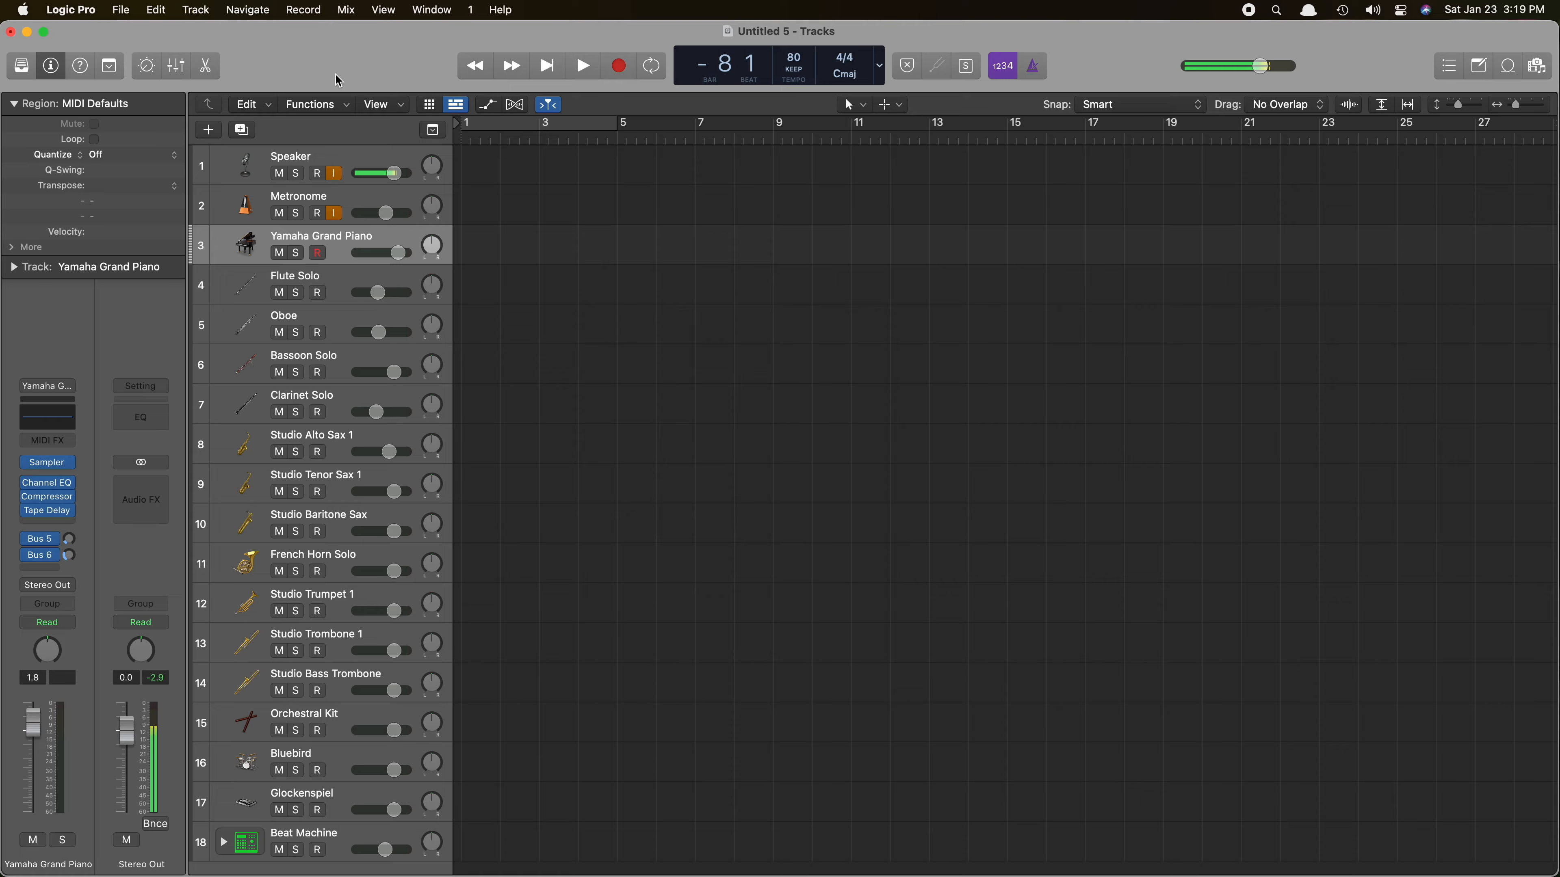
# Add a software instrument track below Yamaha Grand Piano and load the Wedding Organ patch.
pyautogui.press('alt+super+n')
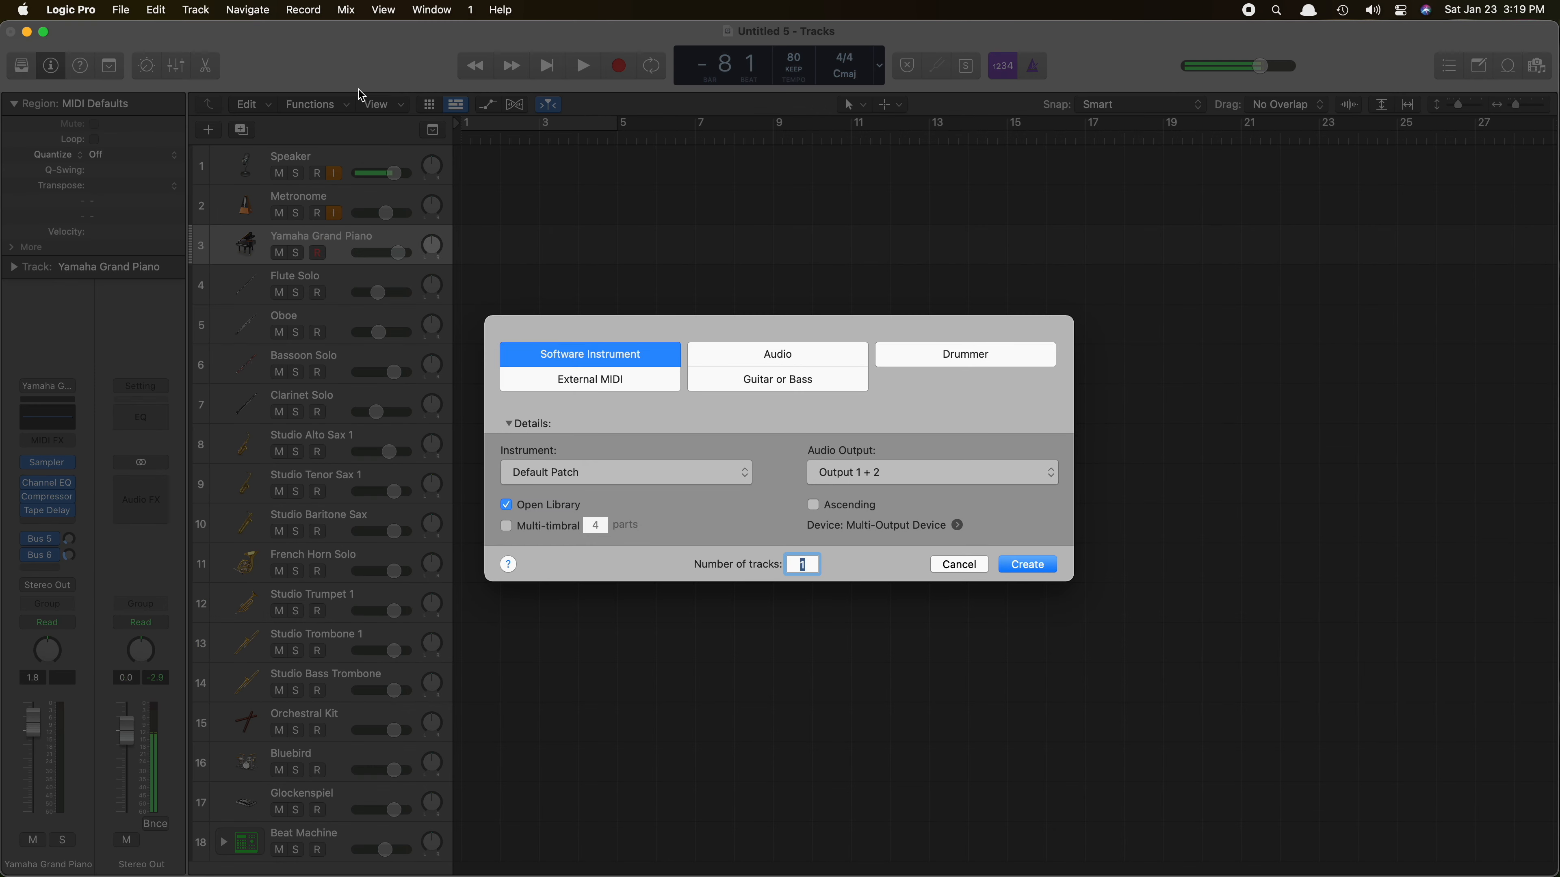
pyautogui.click(1019, 565)
pyautogui.click(147, 278)
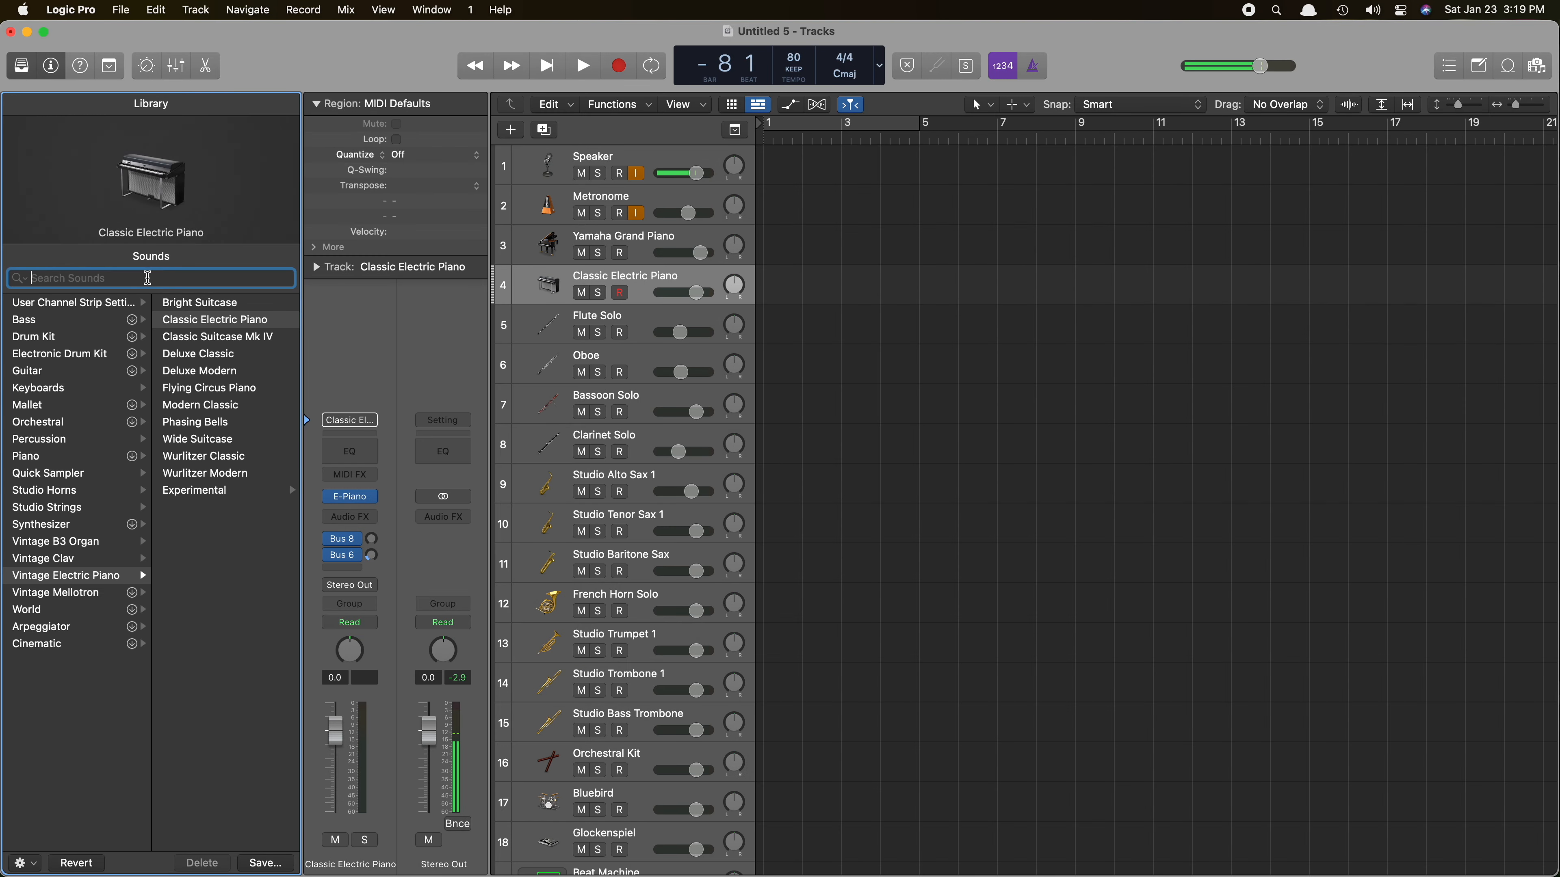
pyautogui.write('Wedding')
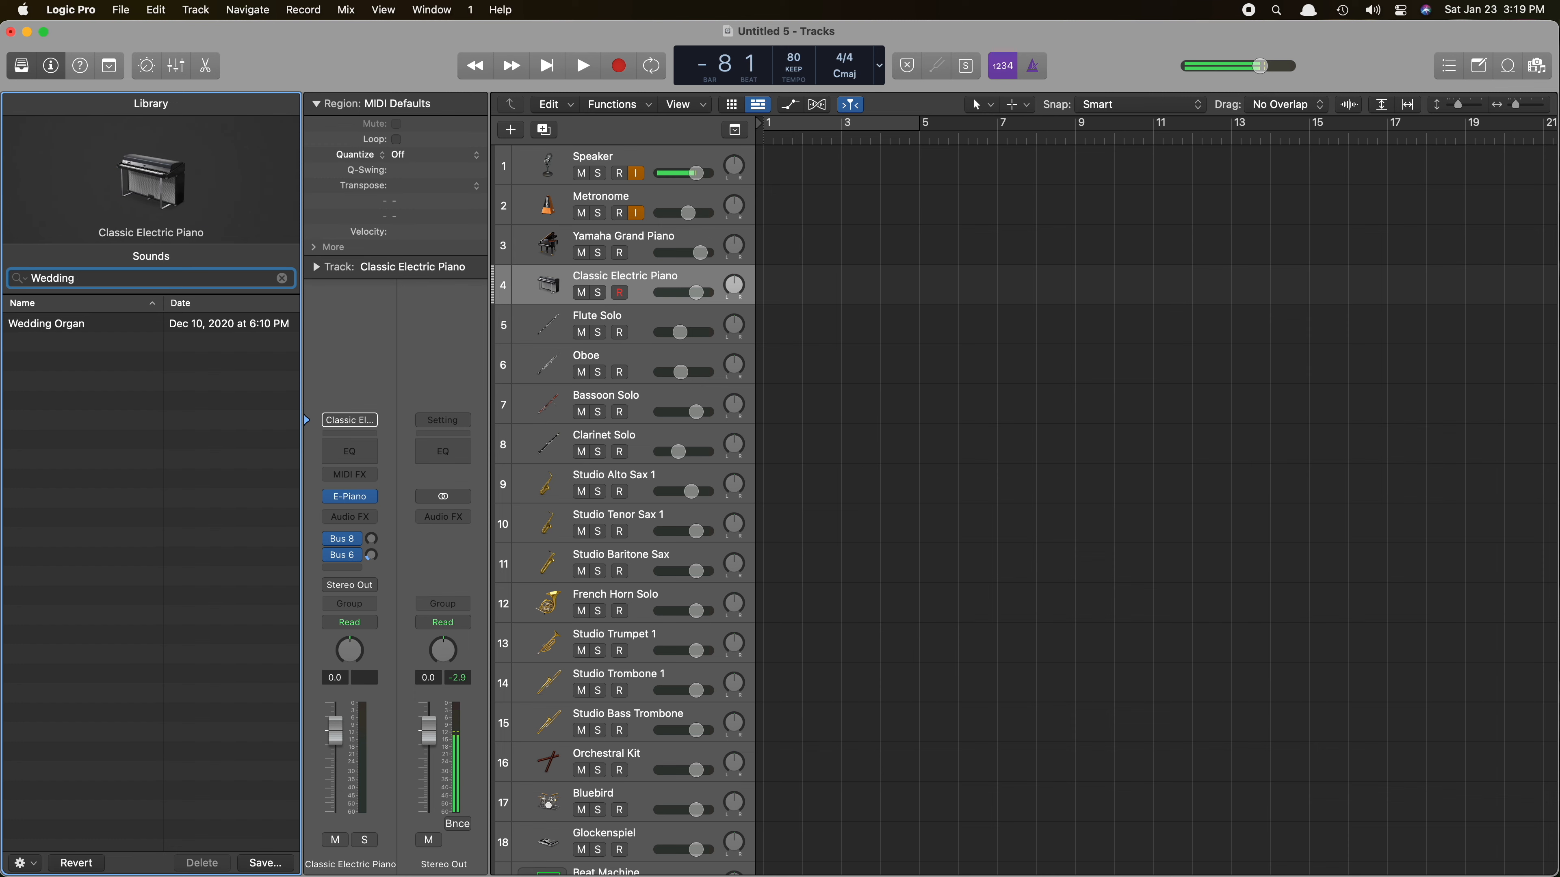
pyautogui.click(99, 323)
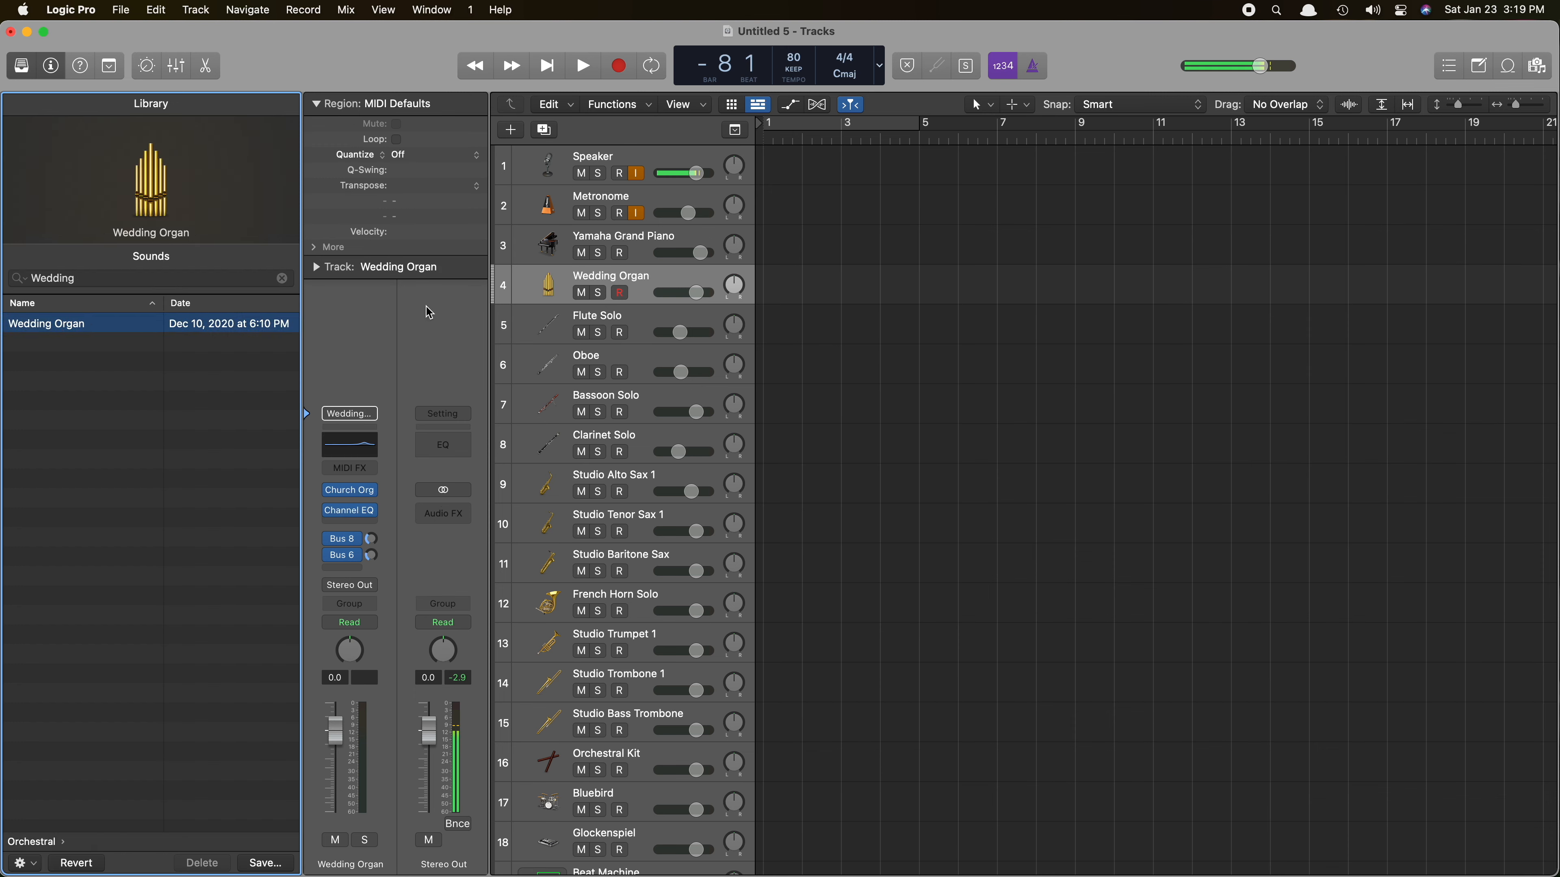
# Set Bass to Bass 1 in the Wedding Organ track's Church Organ instrument and close its settings.
pyautogui.moveTo(353, 496)
pyautogui.click(353, 495)
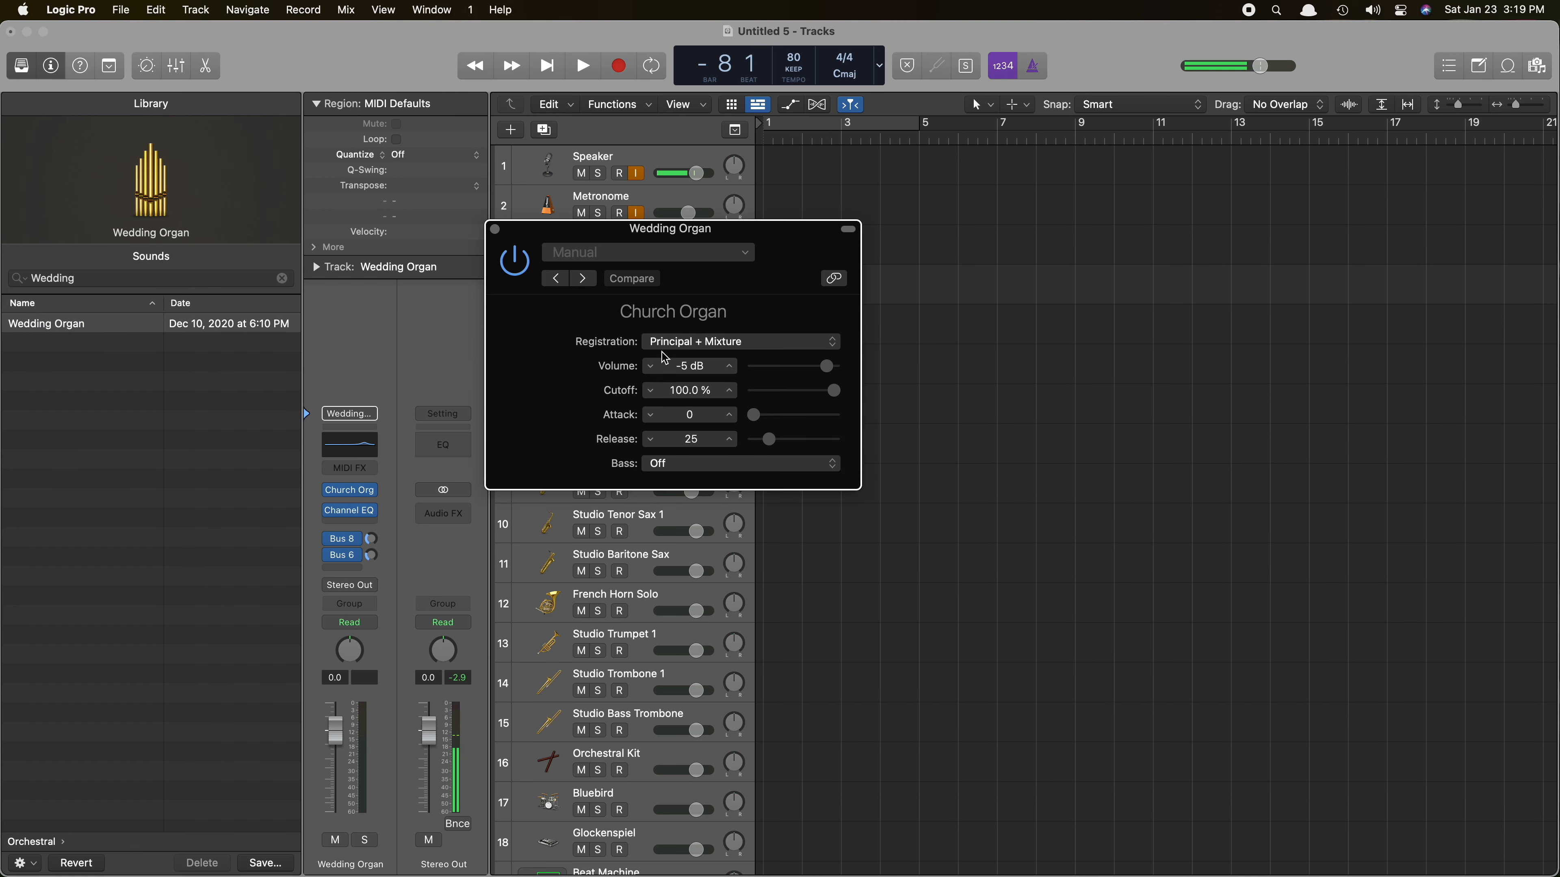
pyautogui.click(683, 465)
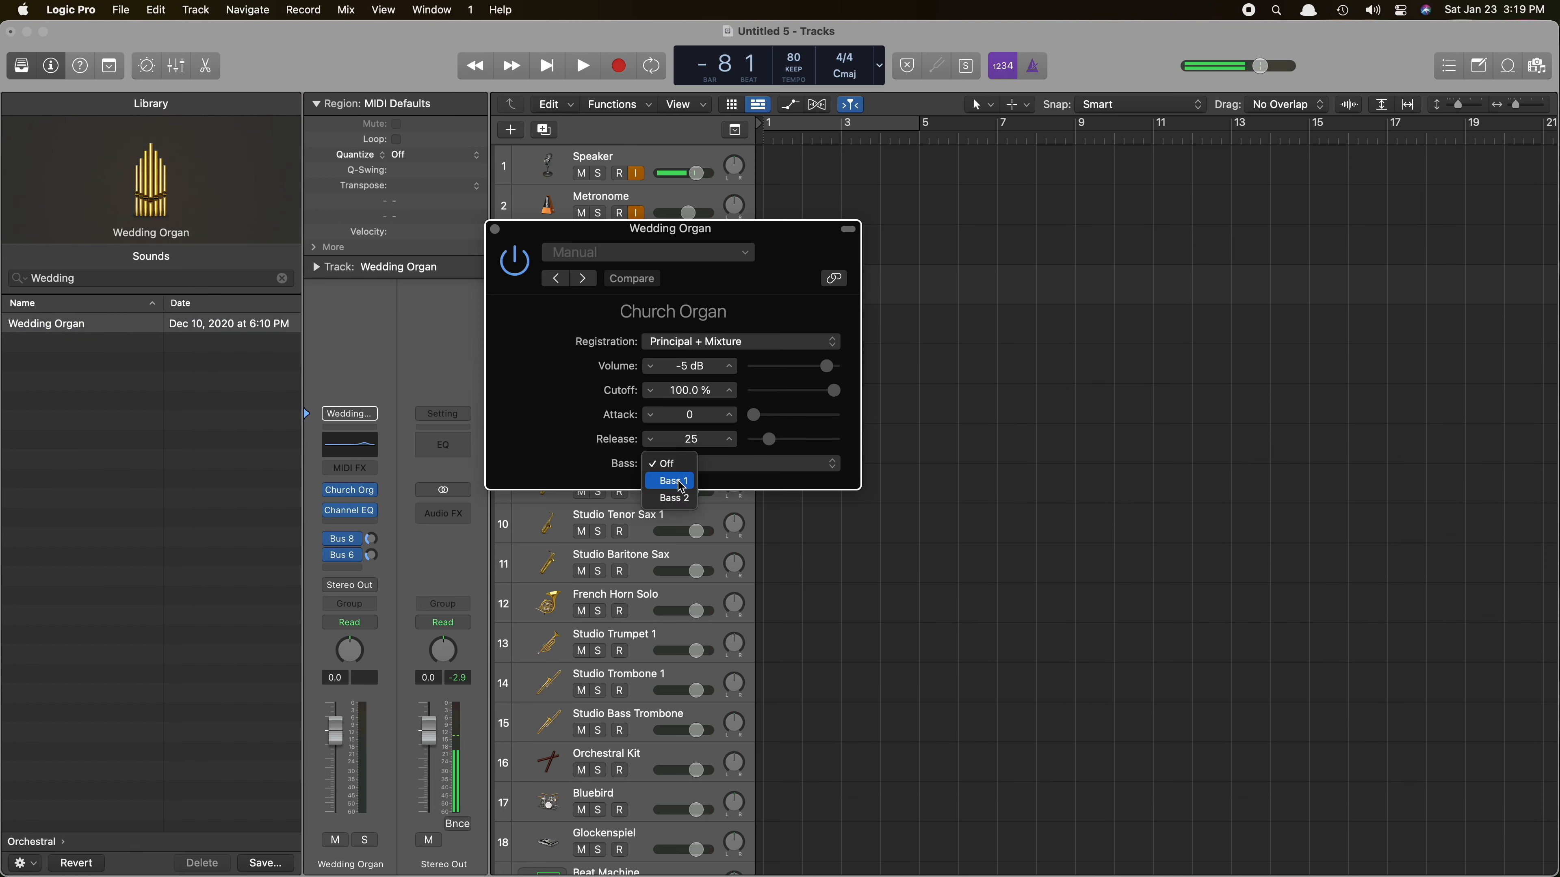
pyautogui.click(677, 484)
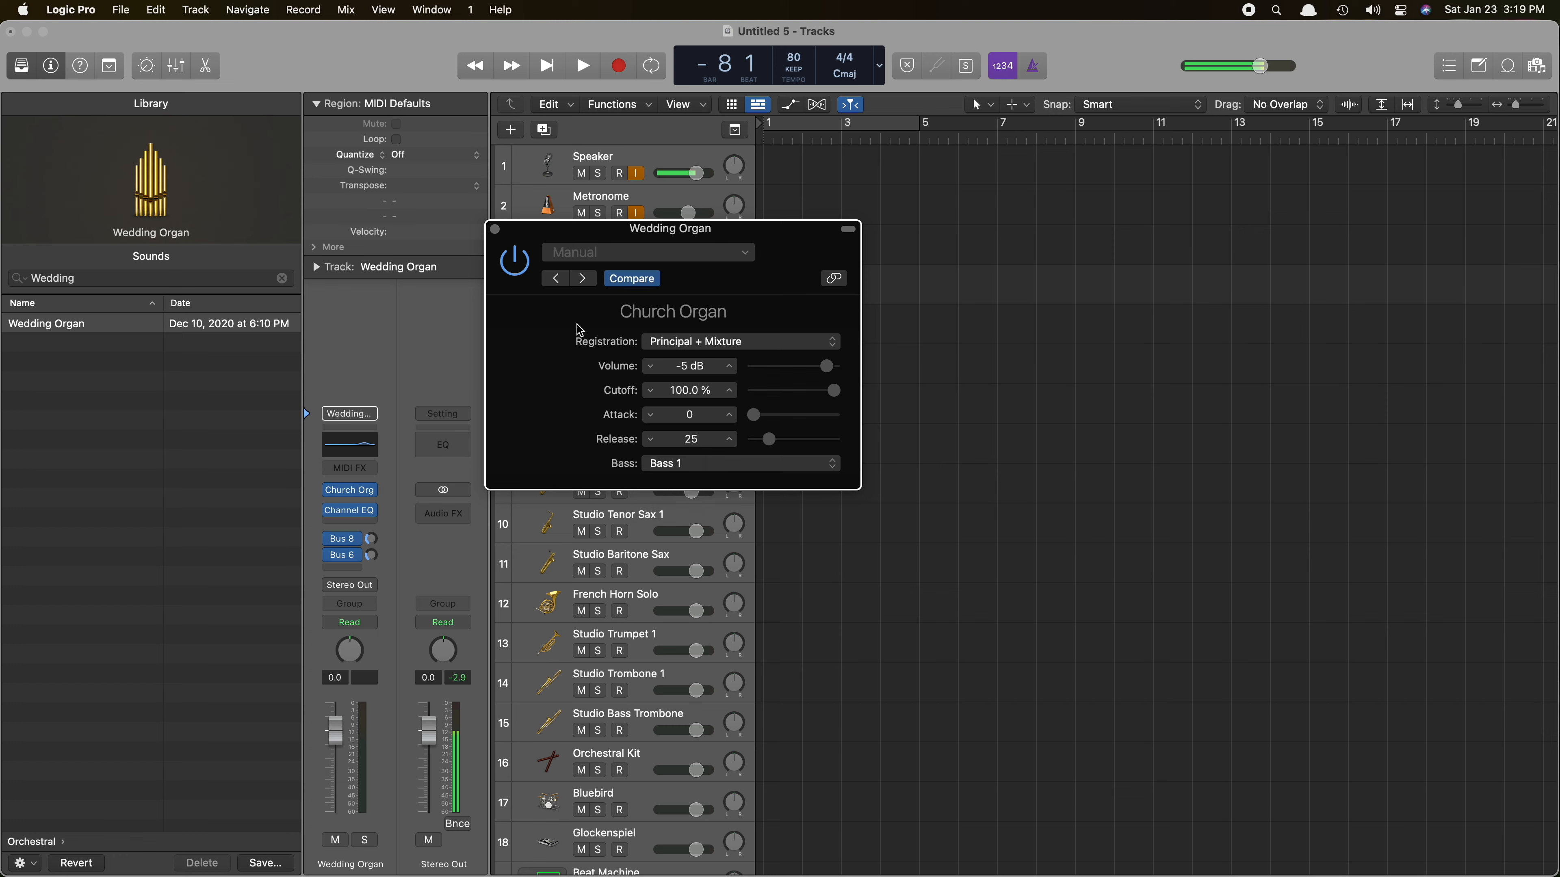
pyautogui.click(495, 229)
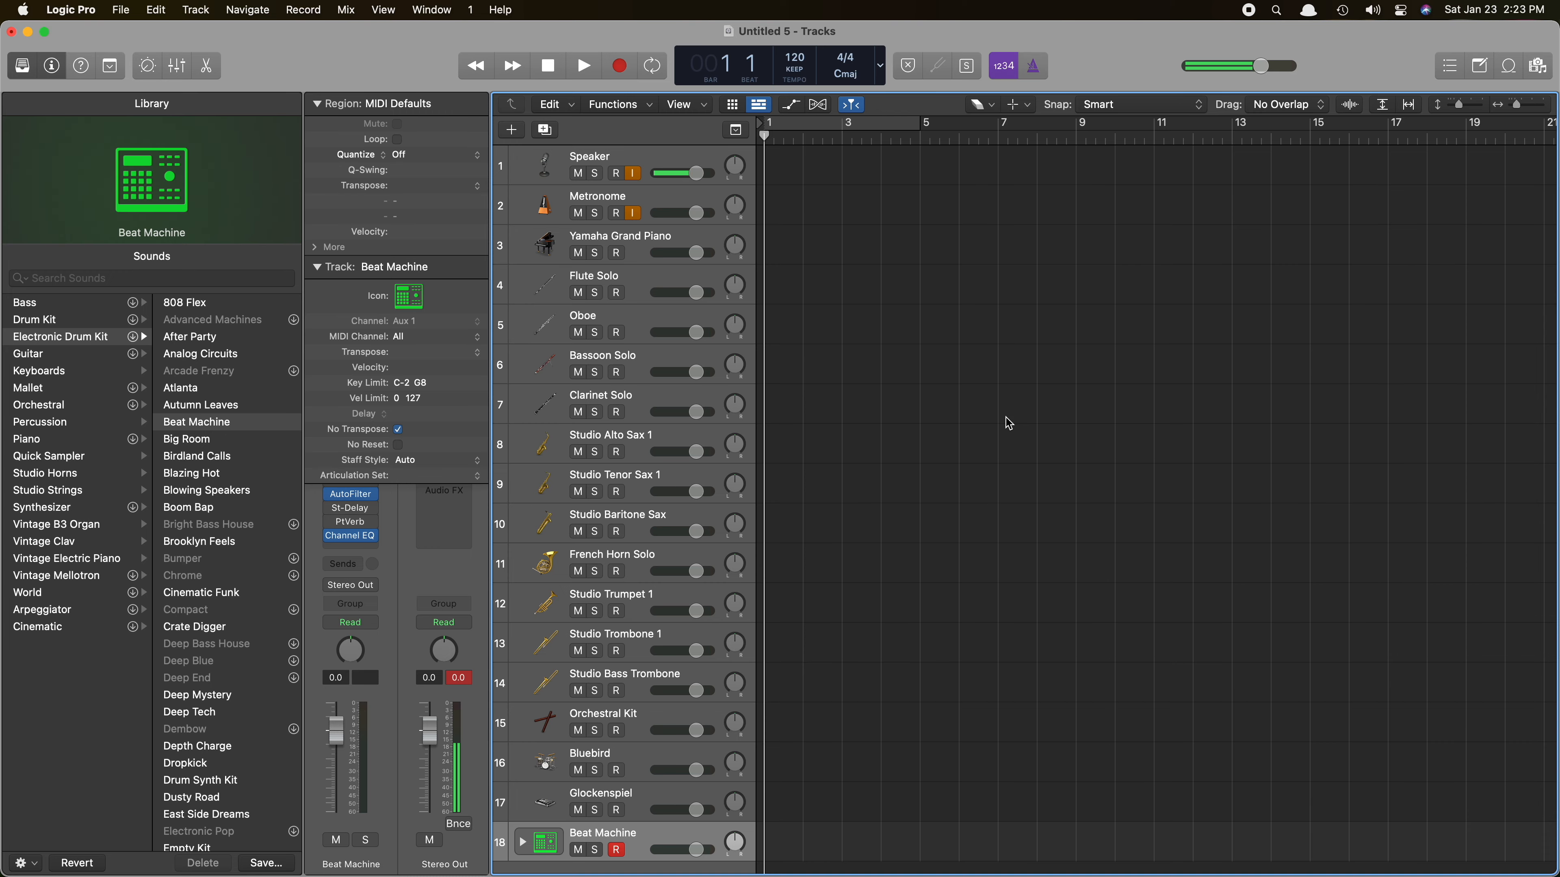
# Hide the Library and the Inspector so that only the tracks area remains.
pyautogui.press('y')
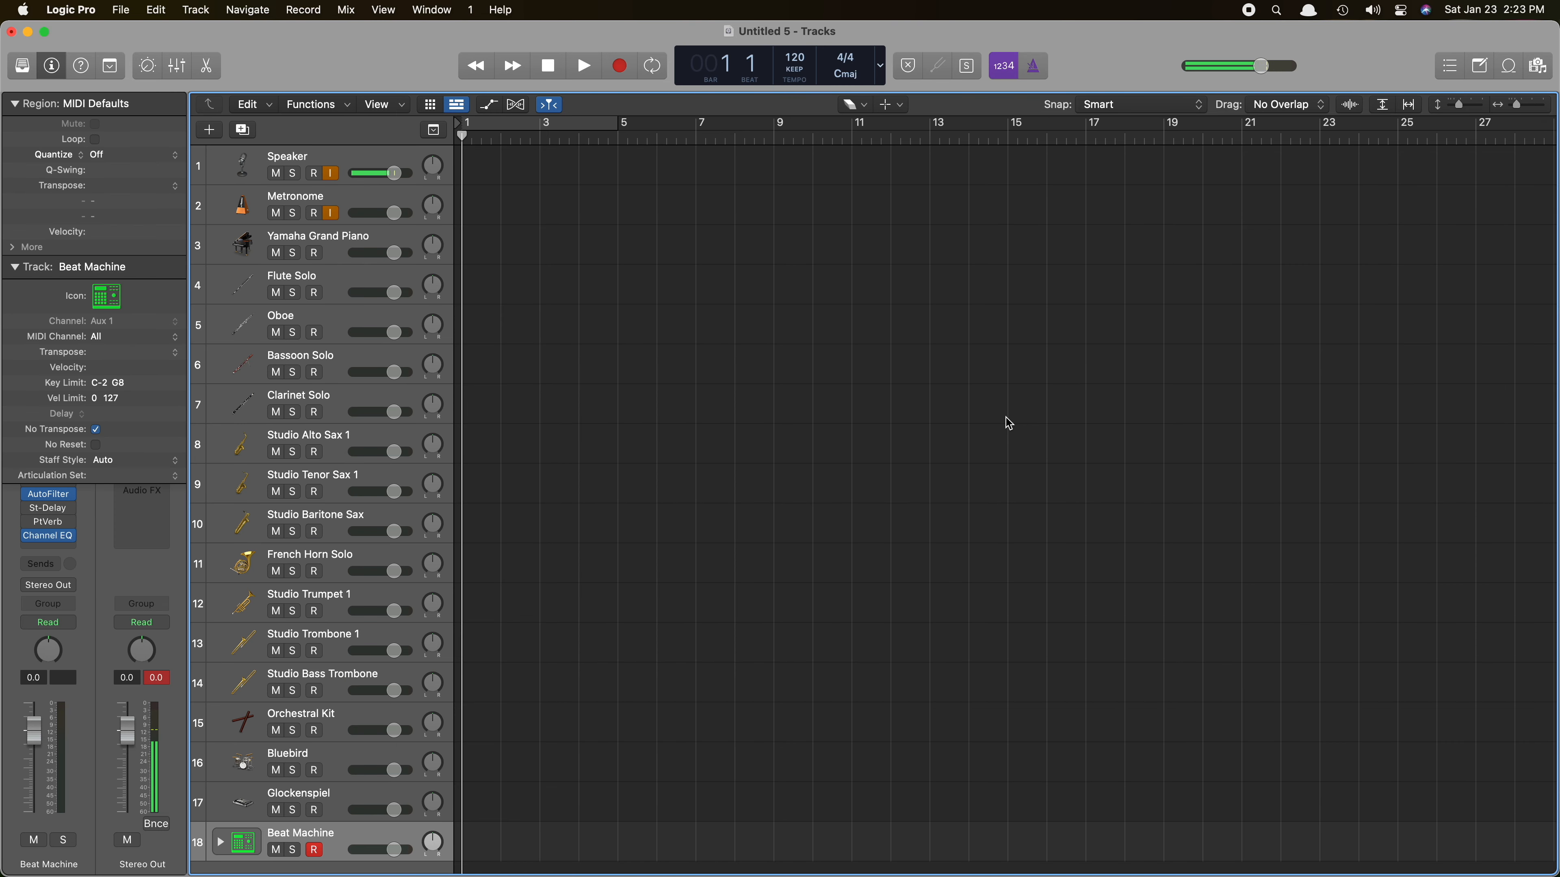
pyautogui.press('i')
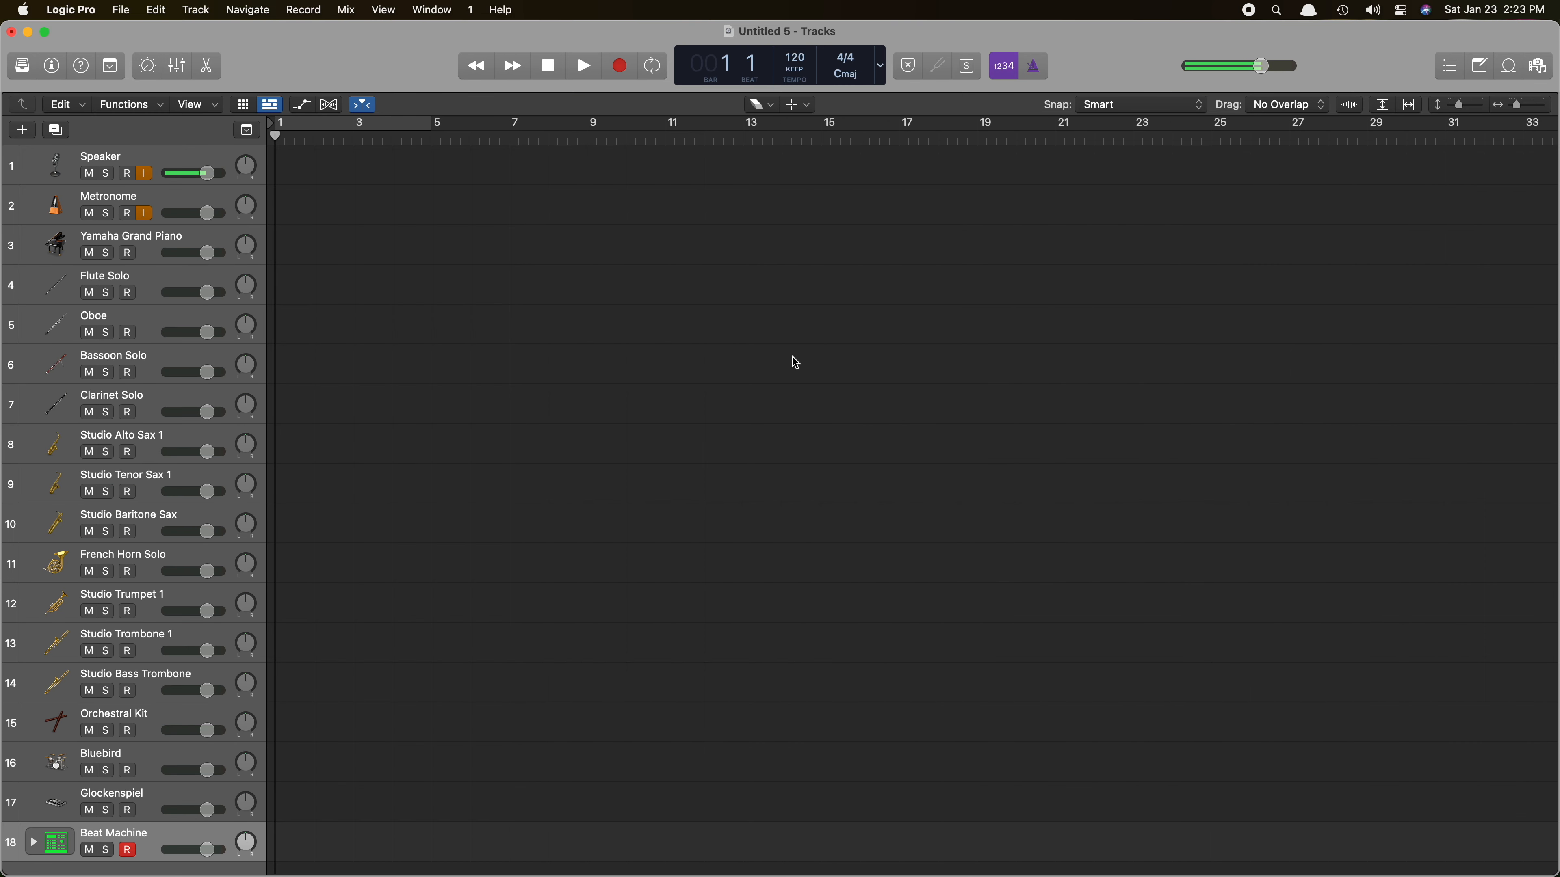
# Select the Flute Solo track and play a B note on it with Musical Typing.
pyautogui.click(46, 288)
pyautogui.press('super+k')
pyautogui.press('j')
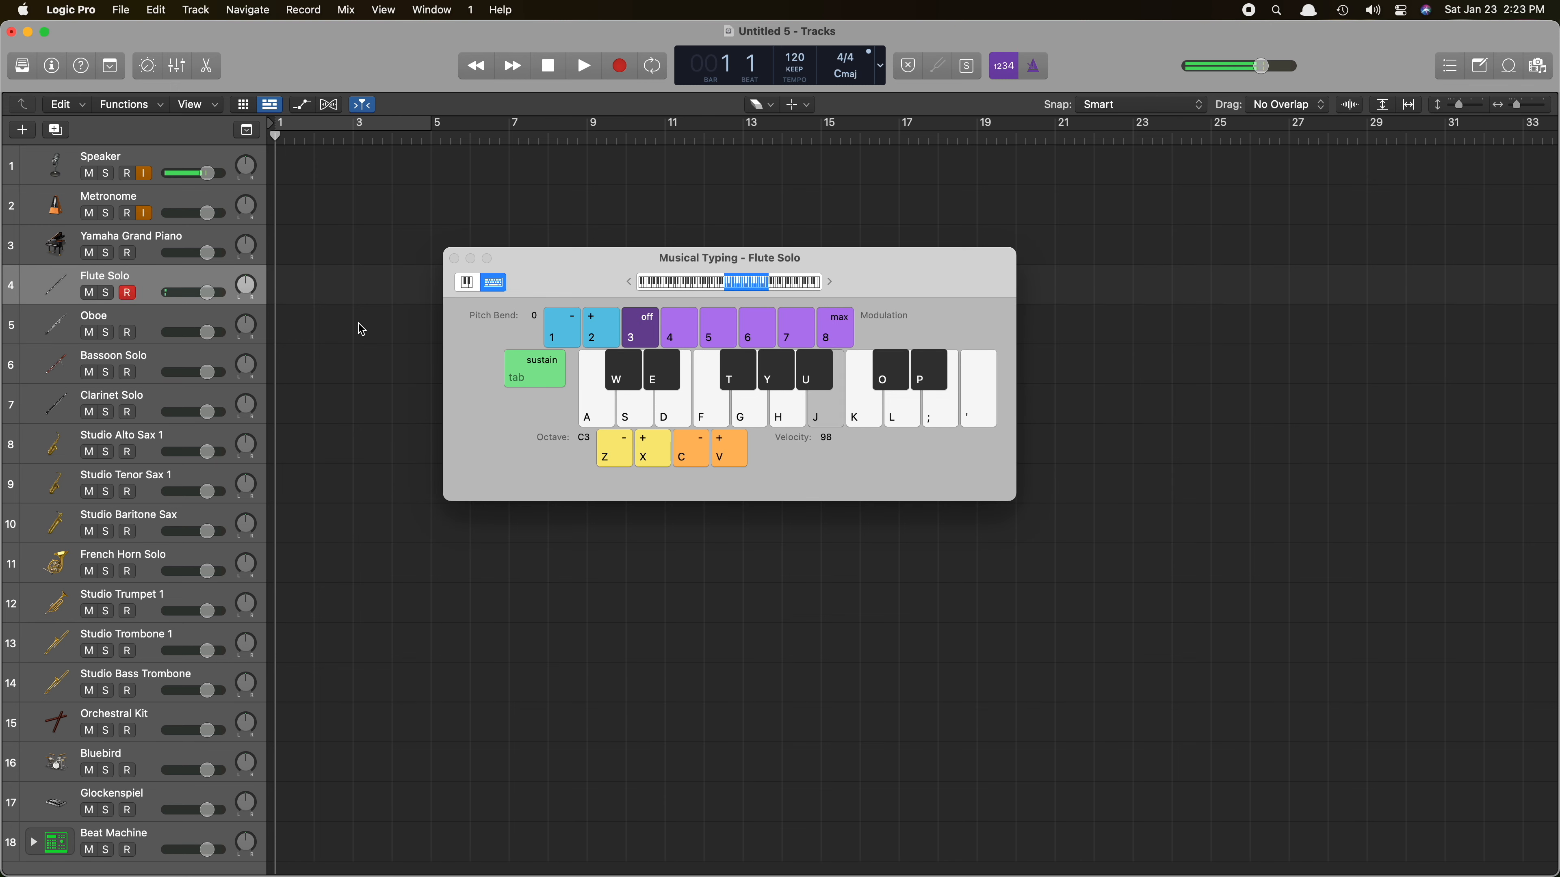
# Play a C note on the Flute Solo track, raise the Musical Typing octave, and close Musical Typing.
pyautogui.press('k')
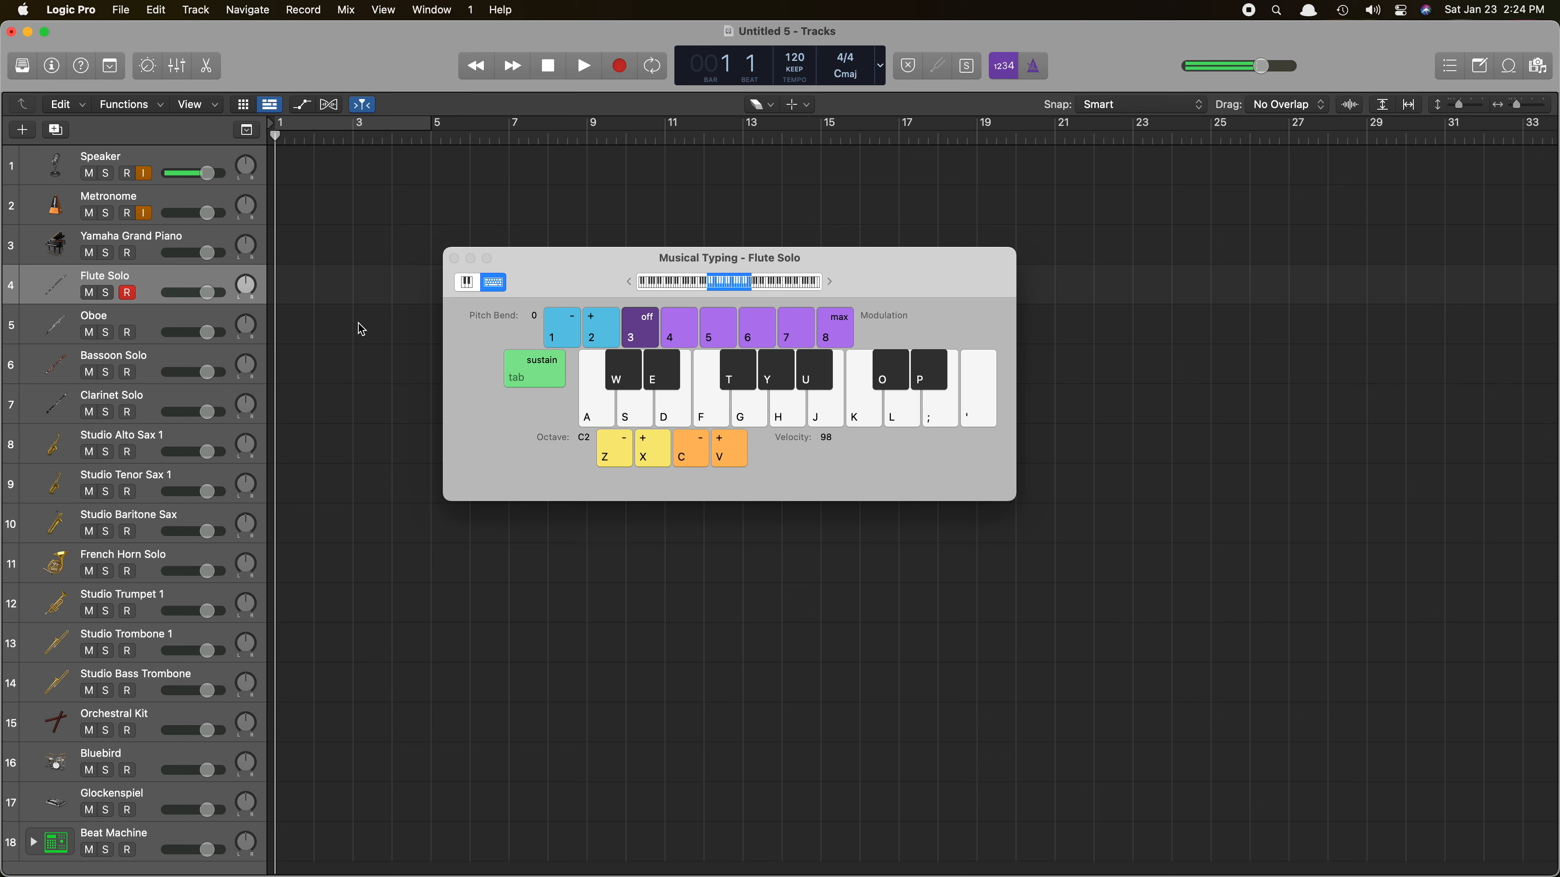
pyautogui.press('x')
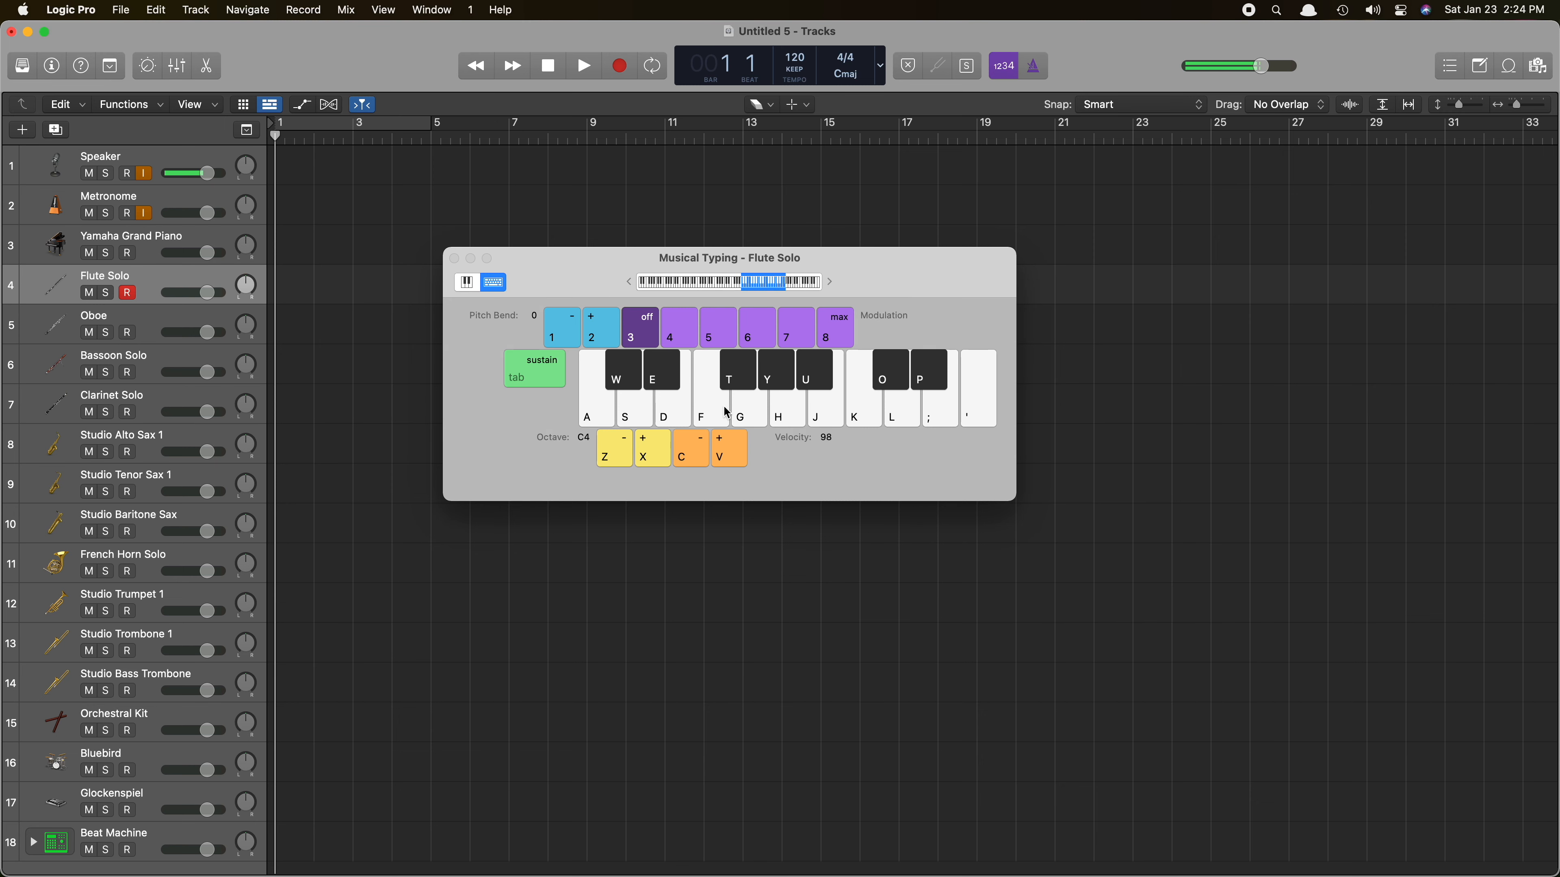
pyautogui.press('super+k')
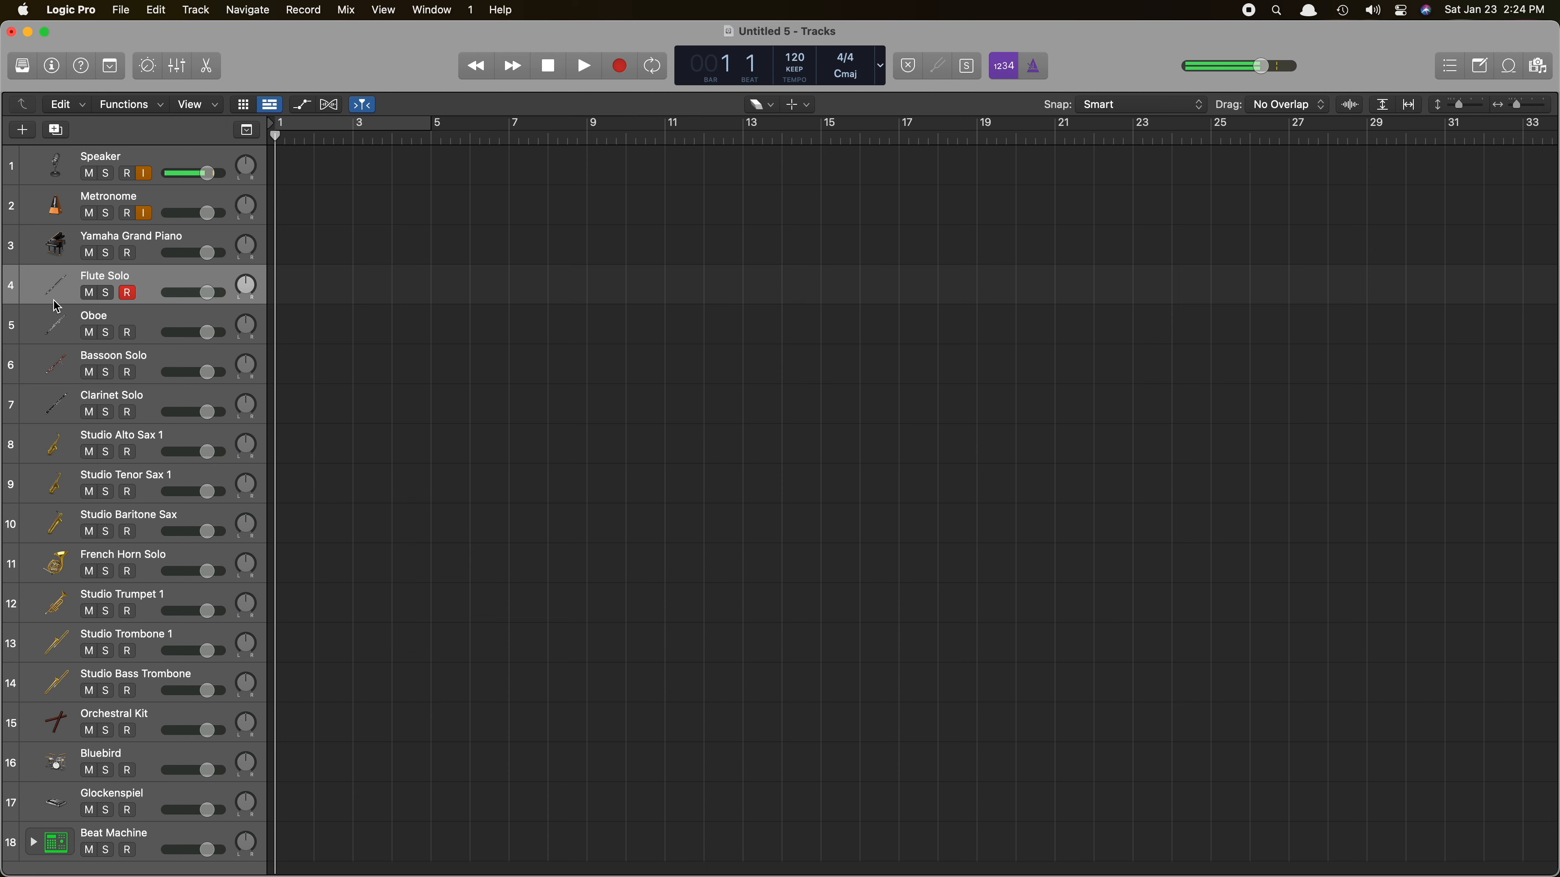
# Show the Inspector, collapse its Track parameters, and view the Flute Solo track's Sampler settings before closing them.
pyautogui.press('i')
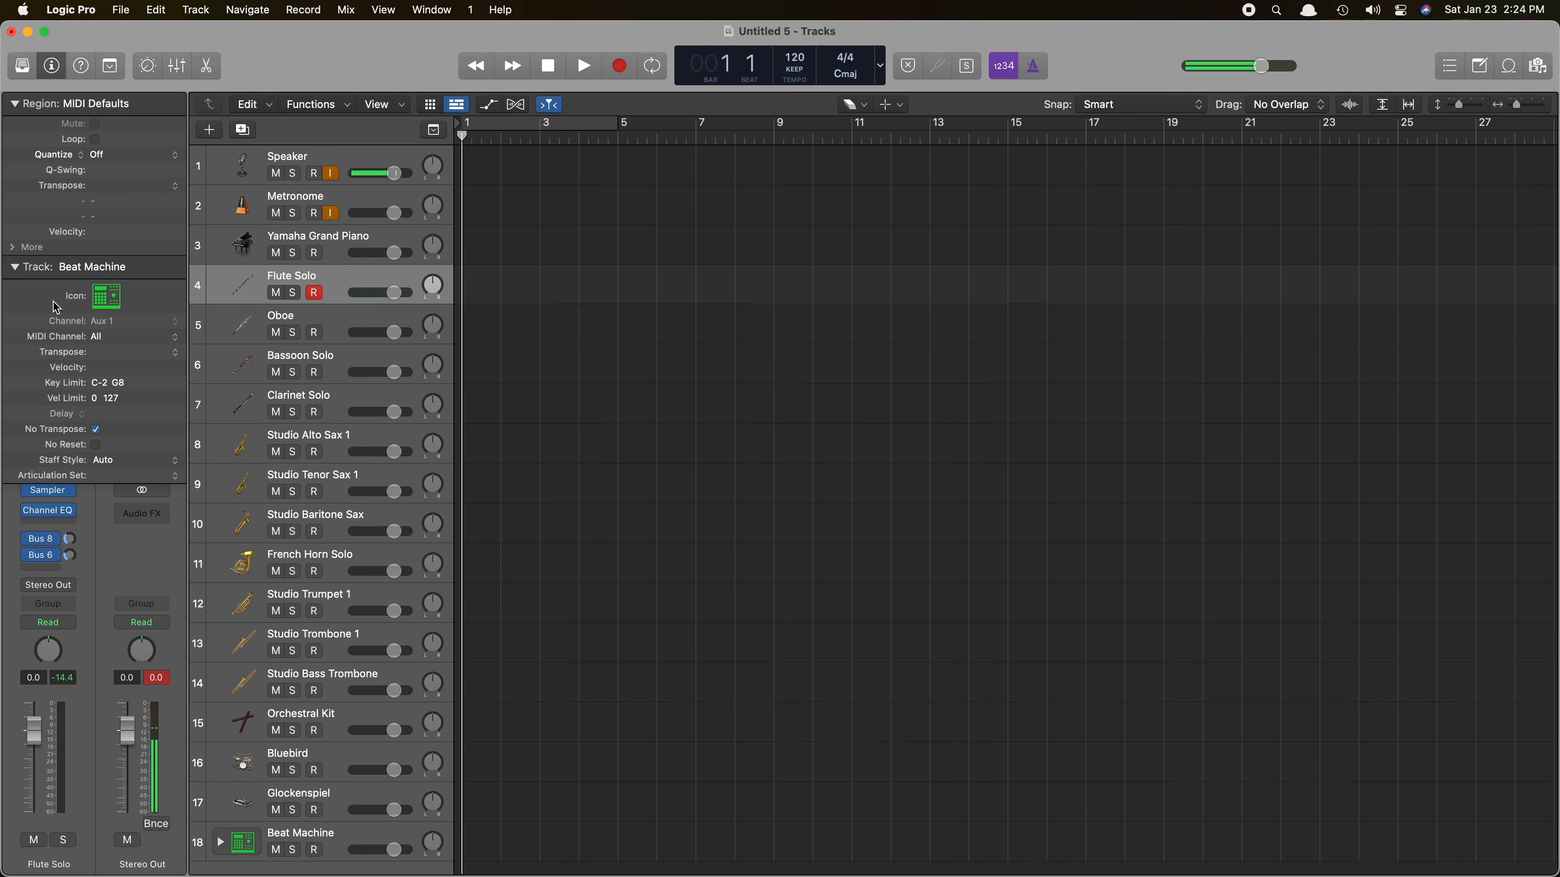
pyautogui.click(16, 270)
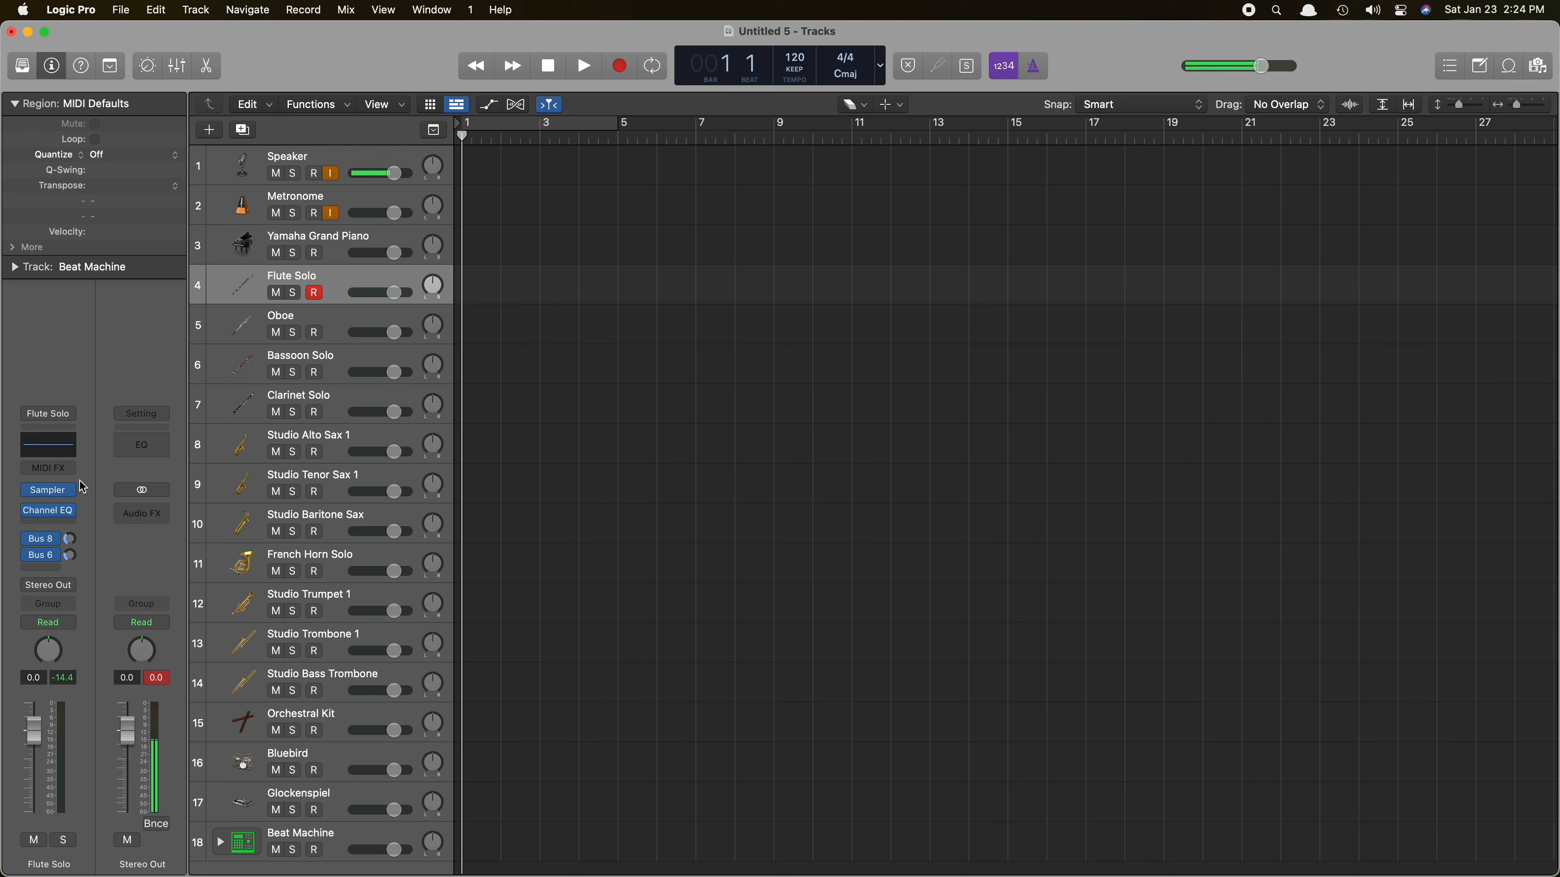
pyautogui.moveTo(52, 500)
pyautogui.click(50, 494)
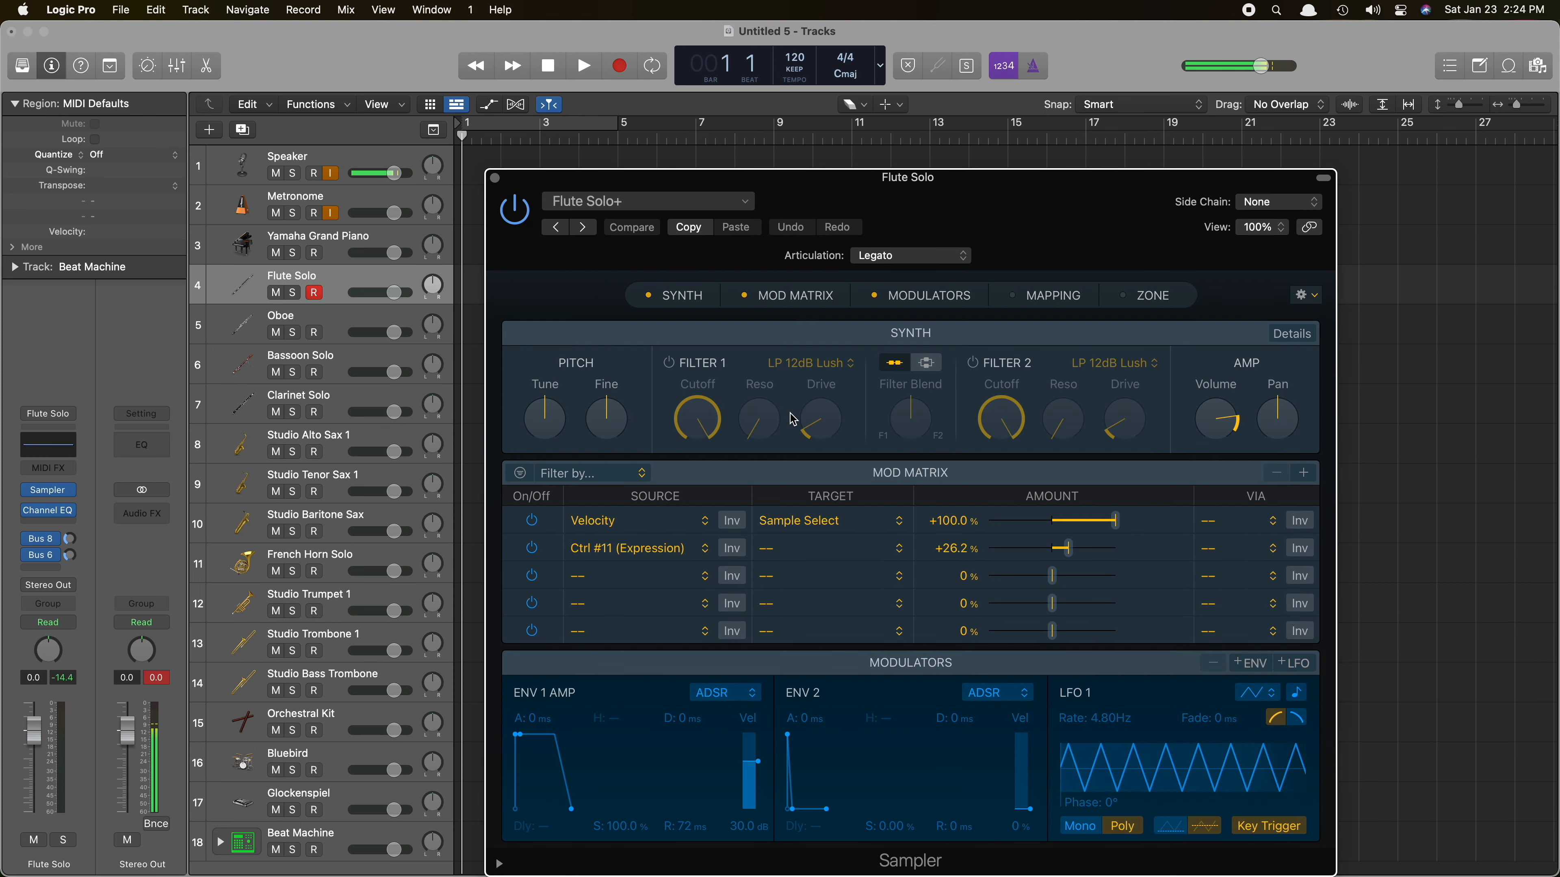
pyautogui.click(496, 178)
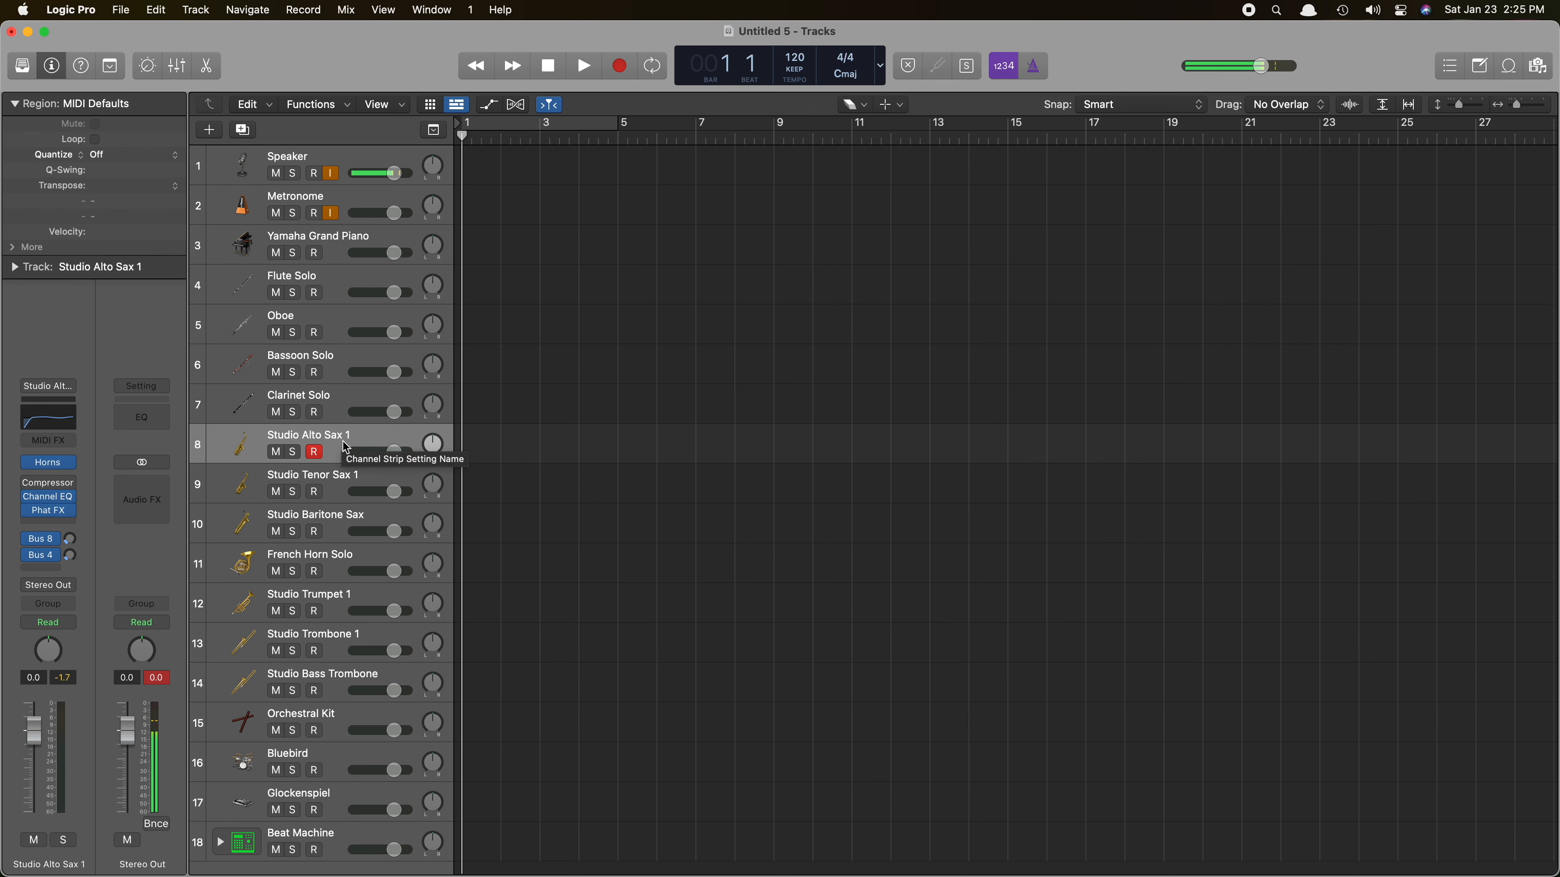
# Open Studio Alto Sax 1's Studio Horns instrument, turn Monophonic on, and play G, B and C notes with Musical Typing.
pyautogui.click(49, 470)
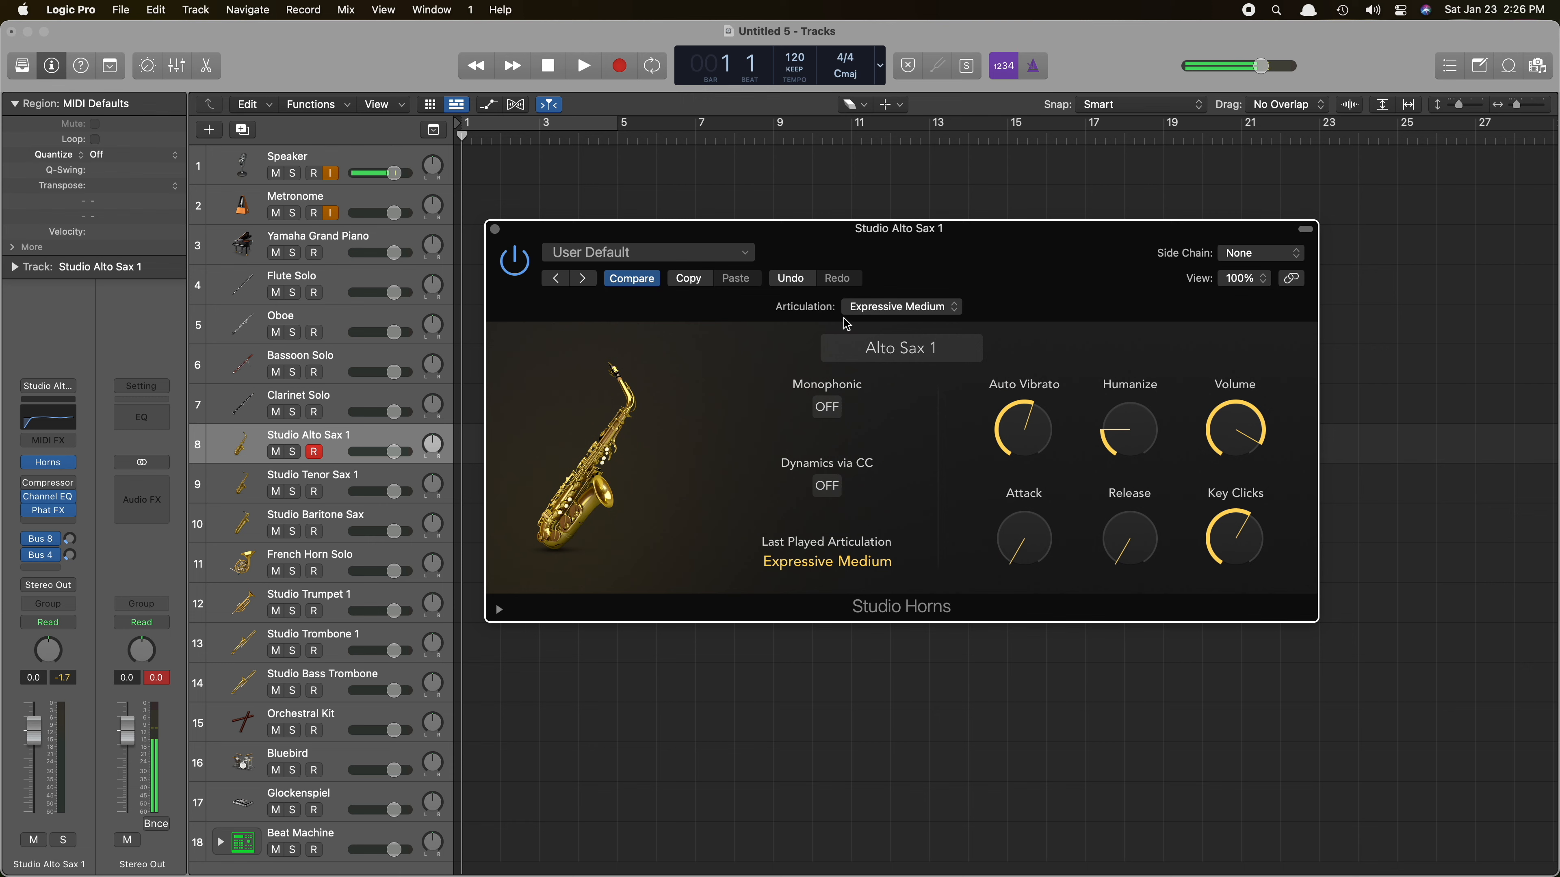
pyautogui.click(827, 408)
pyautogui.press('super+k')
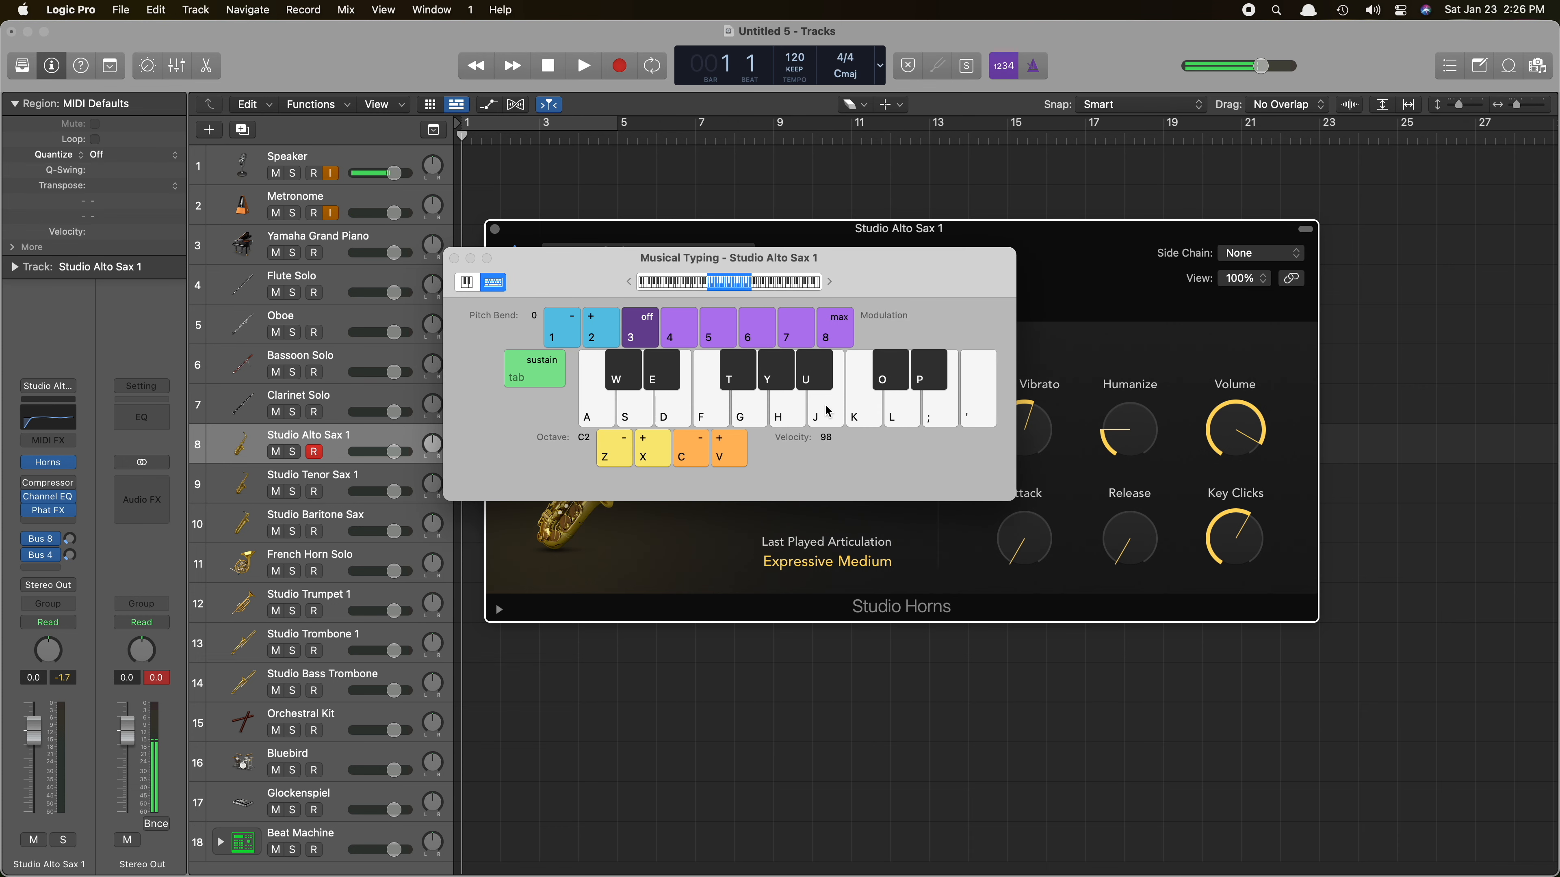
pyautogui.press('g')
pyautogui.press('j')
pyautogui.press('k')
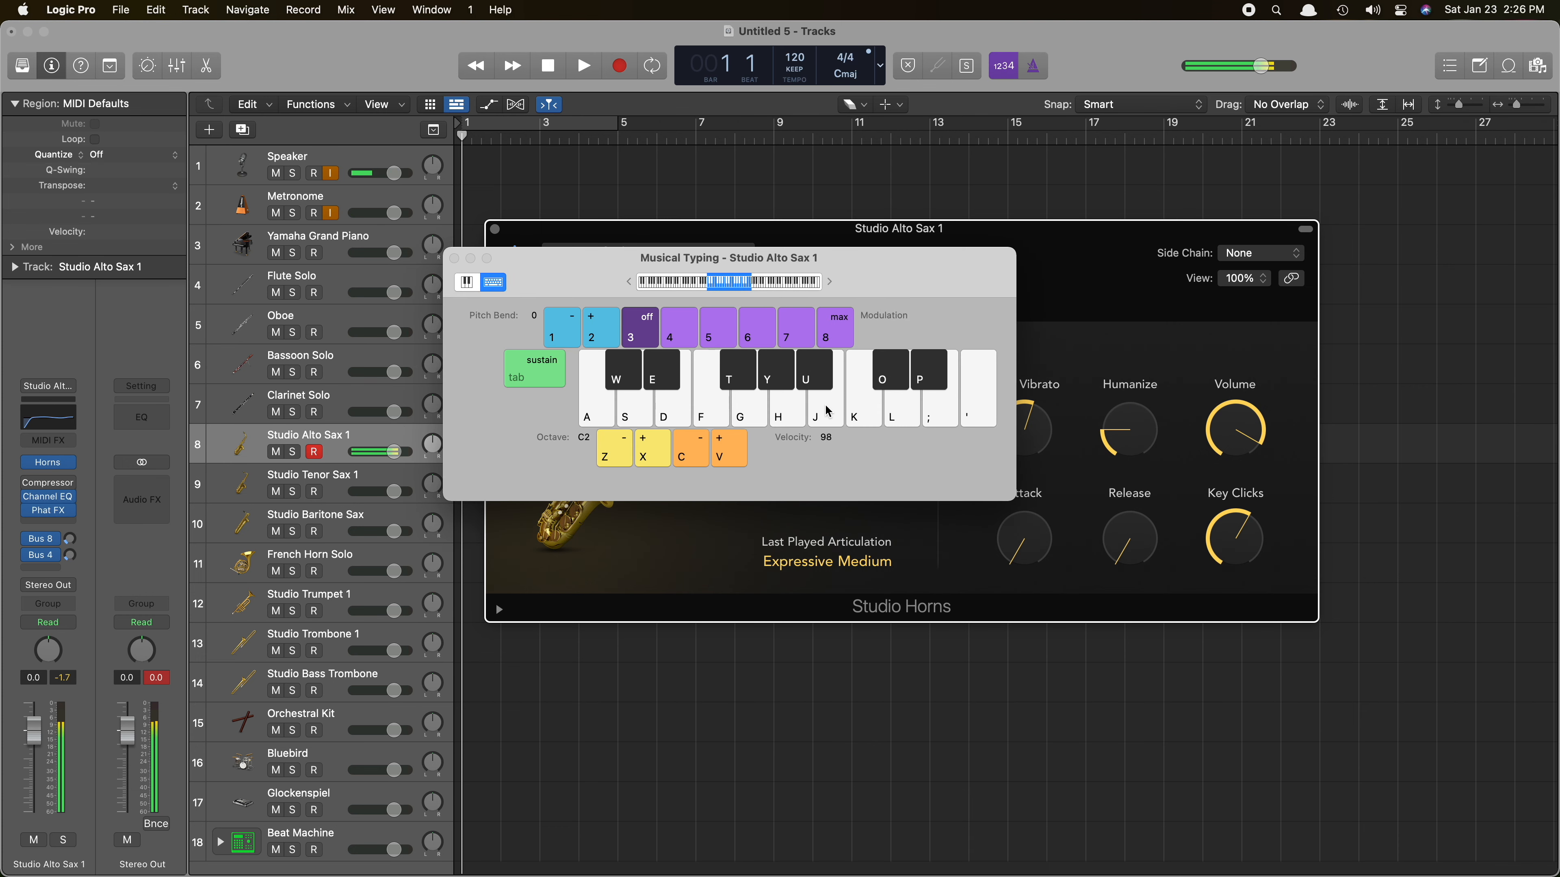
pyautogui.press('super+k')
# Turn Monophonic off in Studio Horns, play A and C together with Musical Typing, and close the instrument window.
pyautogui.click(827, 408)
pyautogui.press('super+k')
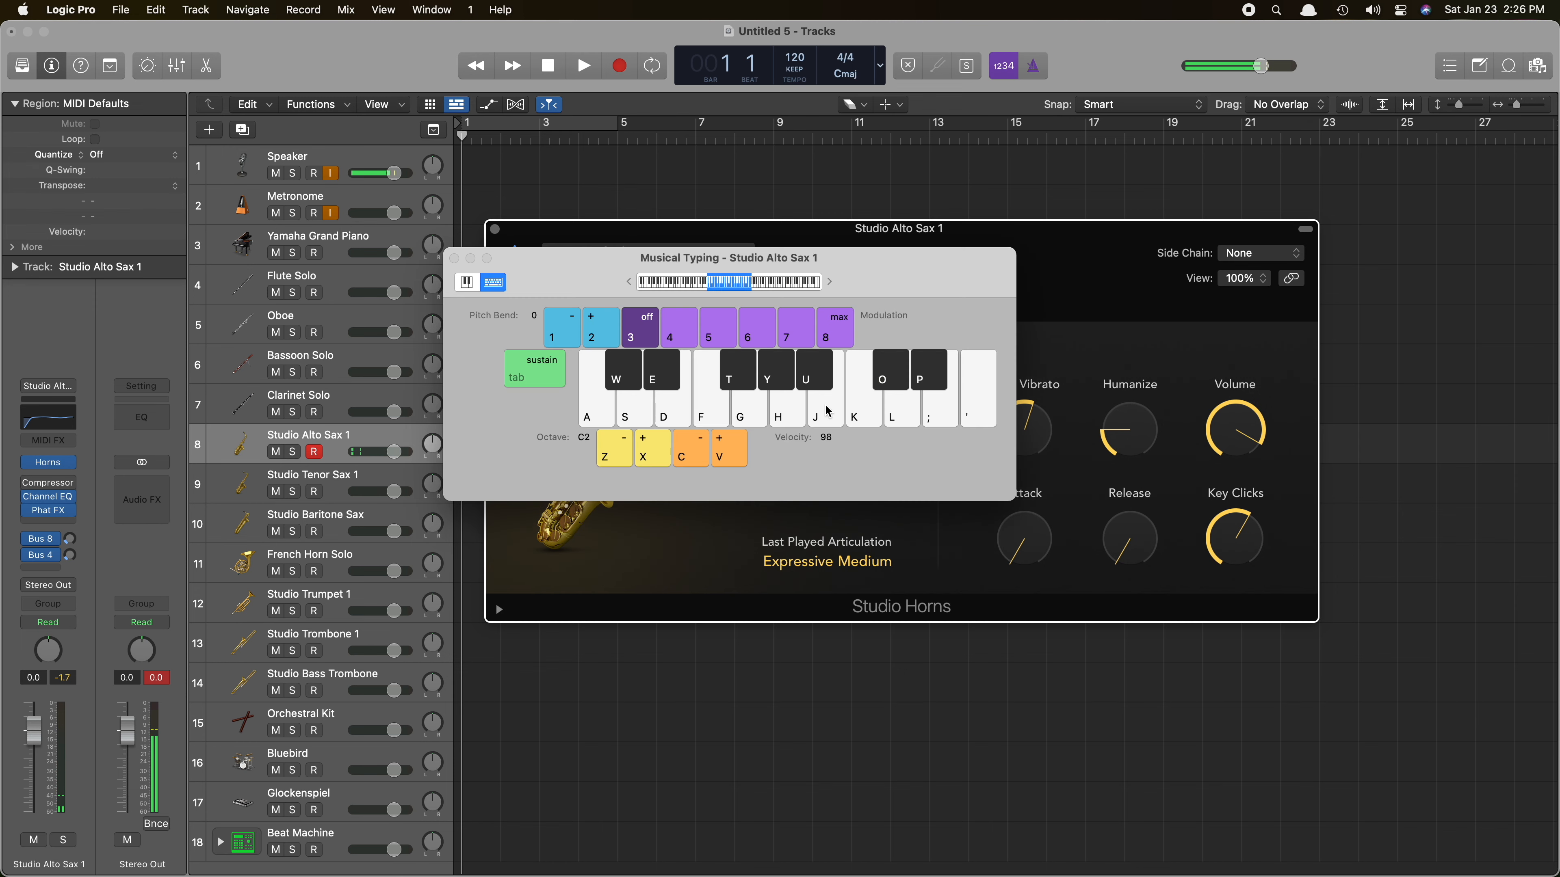
pyautogui.press('h')
pyautogui.press('k')
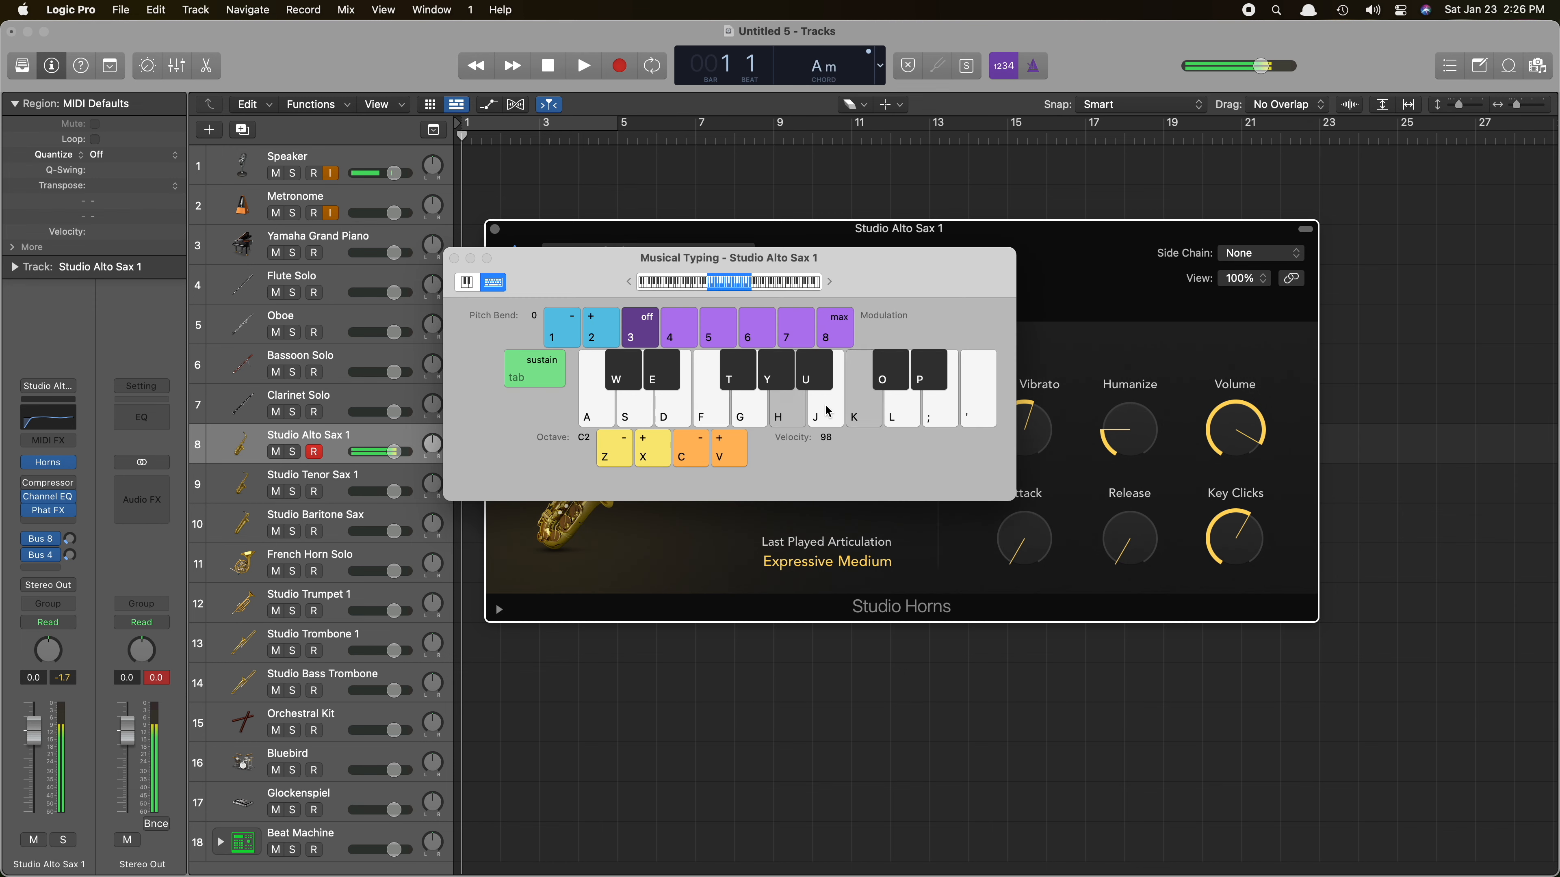
pyautogui.press('super+k')
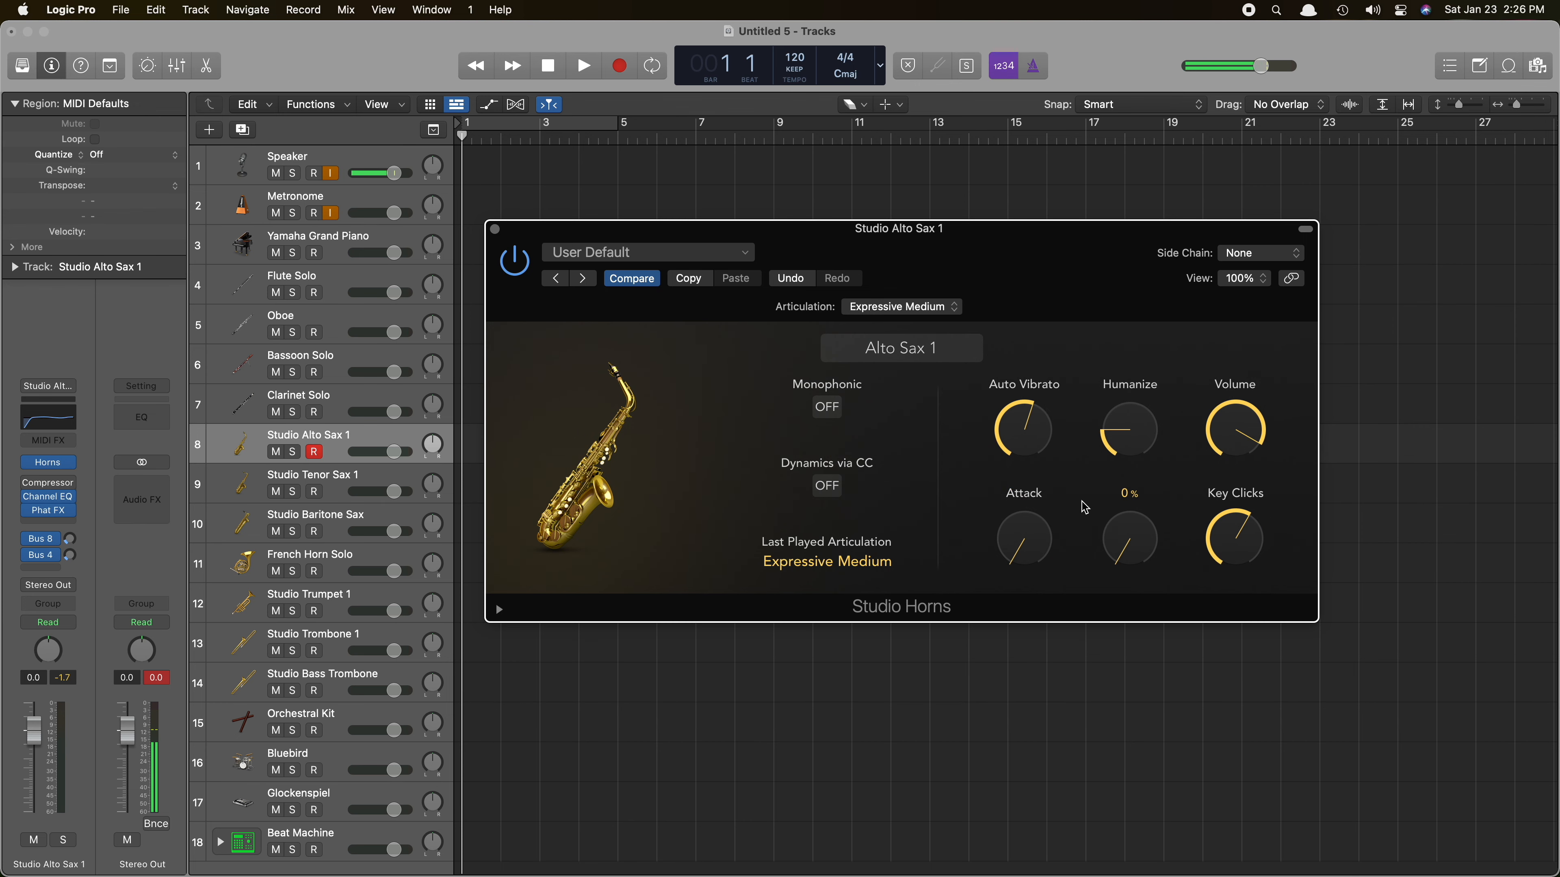
pyautogui.press('super+w')
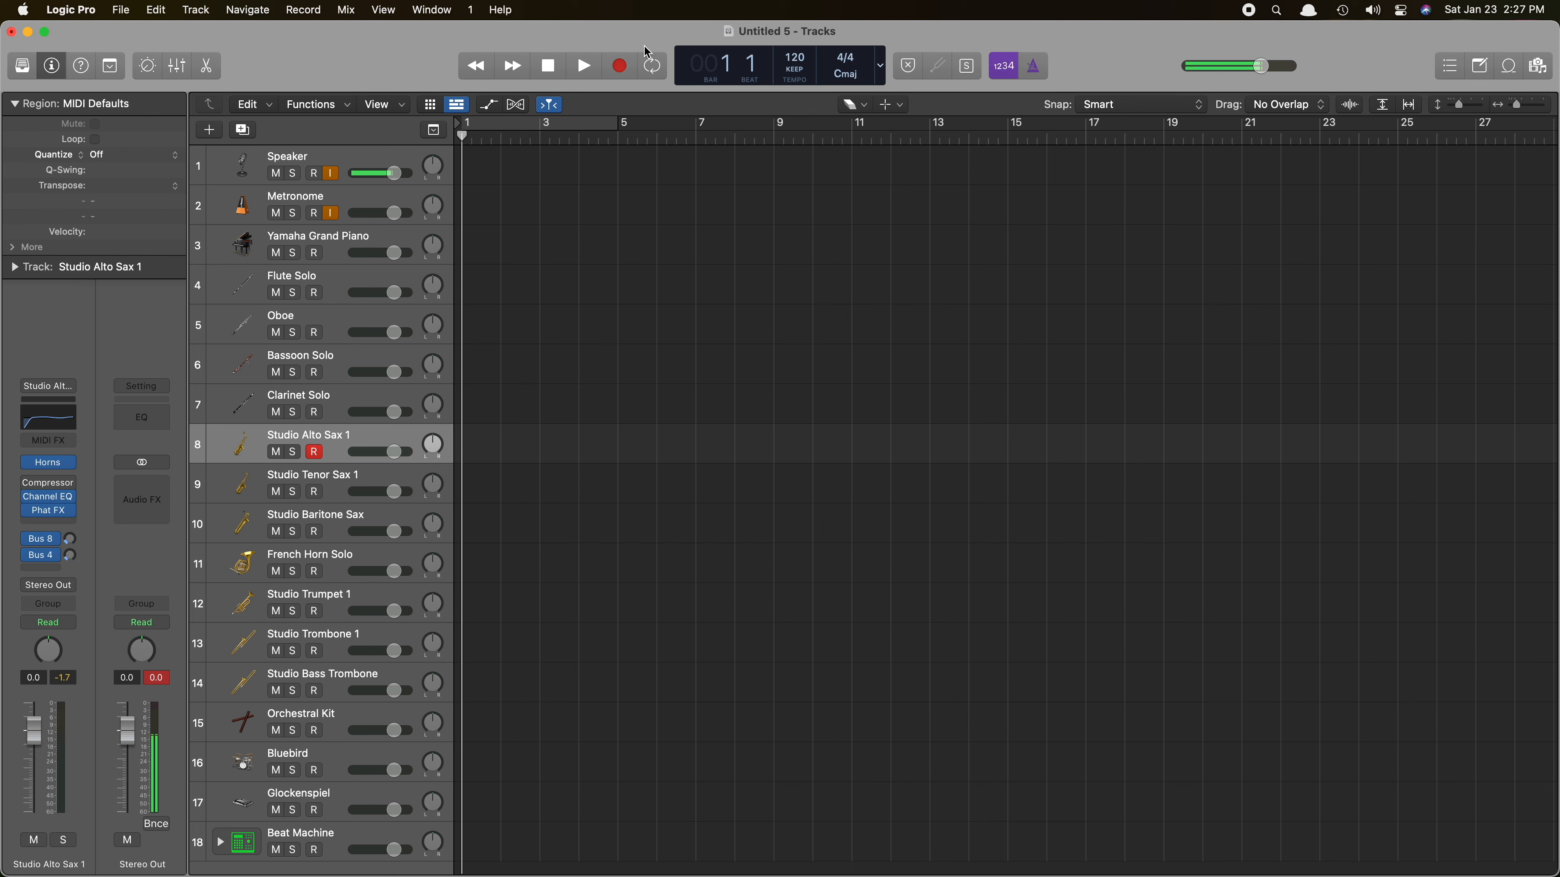
# Show the Mixer and lower the Speaker channel to -1.5 dB and the Metronome channel to -4.4 dB.
pyautogui.press('x')
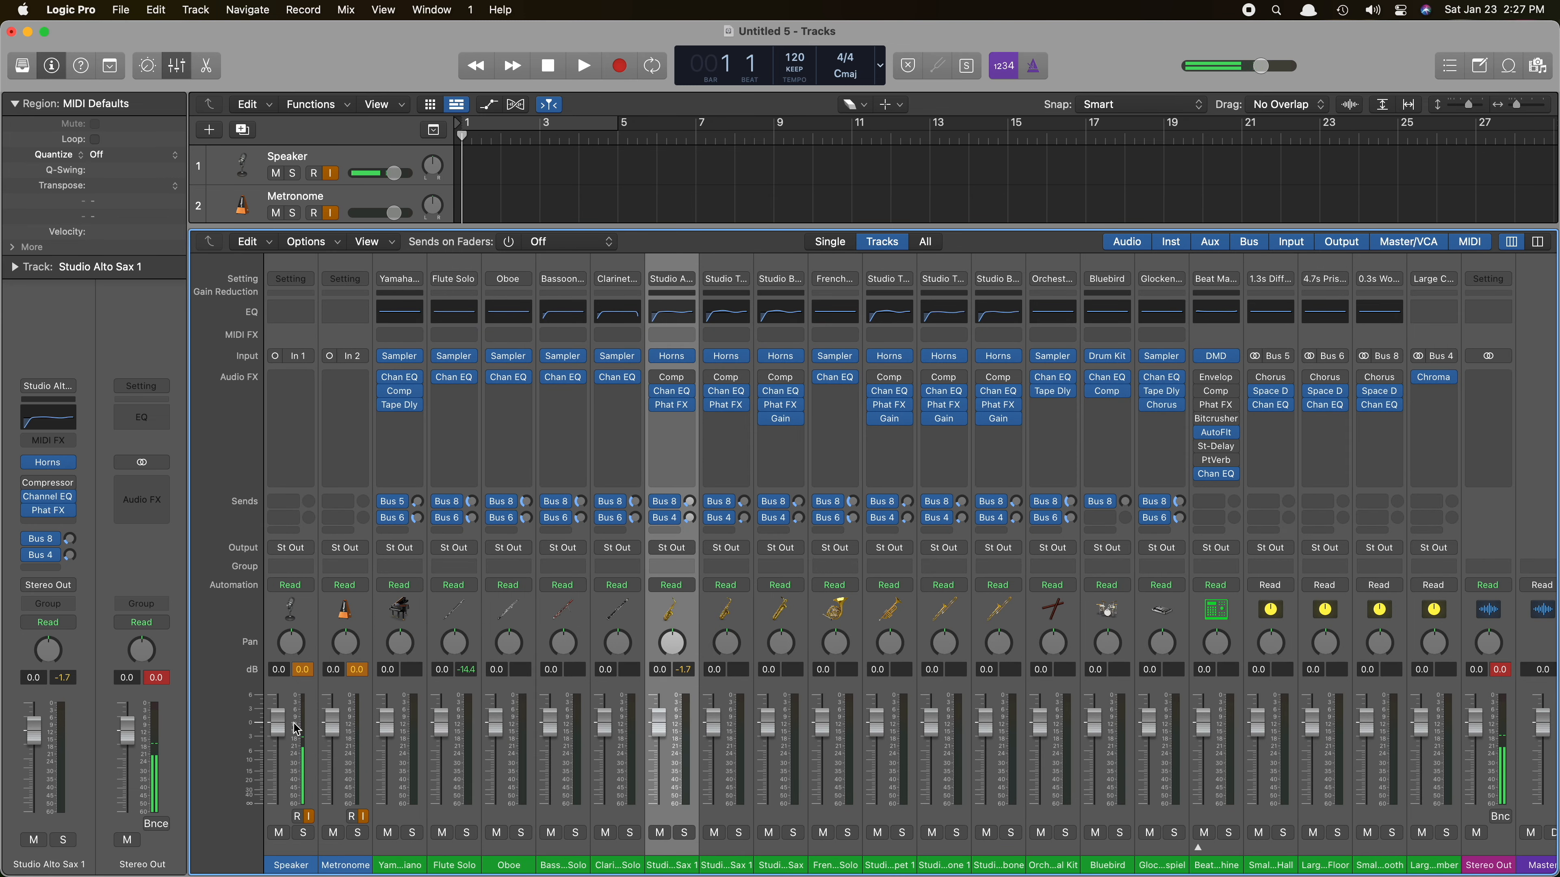
pyautogui.moveTo(278, 723); pyautogui.dragTo(272, 768)
pyautogui.moveTo(335, 723); pyautogui.dragTo(279, 725)
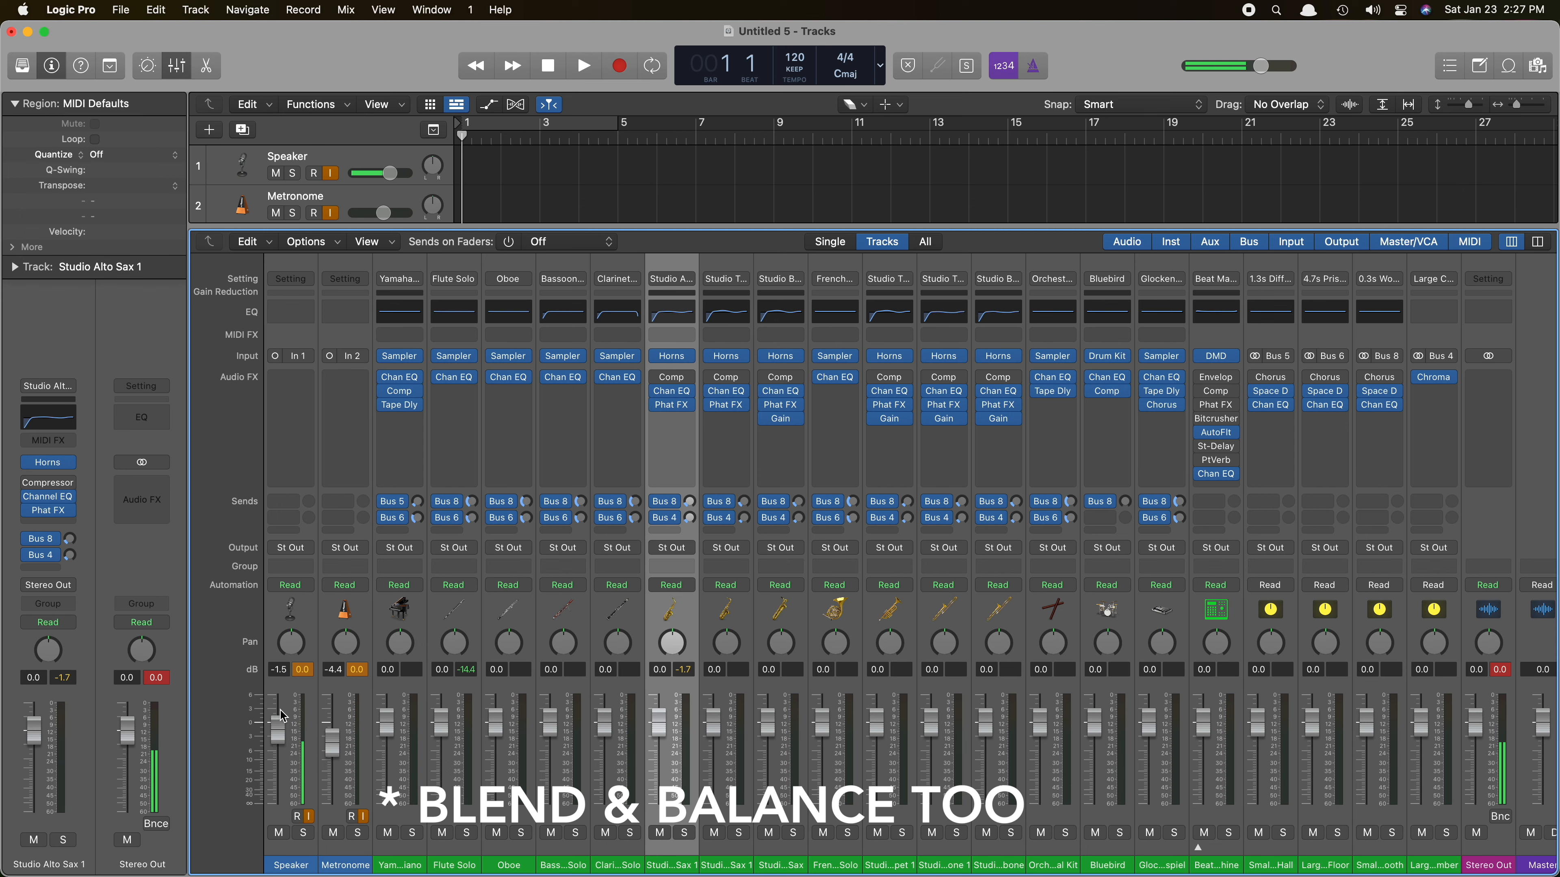
# Set the Speaker channel's volume to 0 dB.
pyautogui.doubleClick(278, 670)
pyautogui.write('+0')
pyautogui.press('Return')
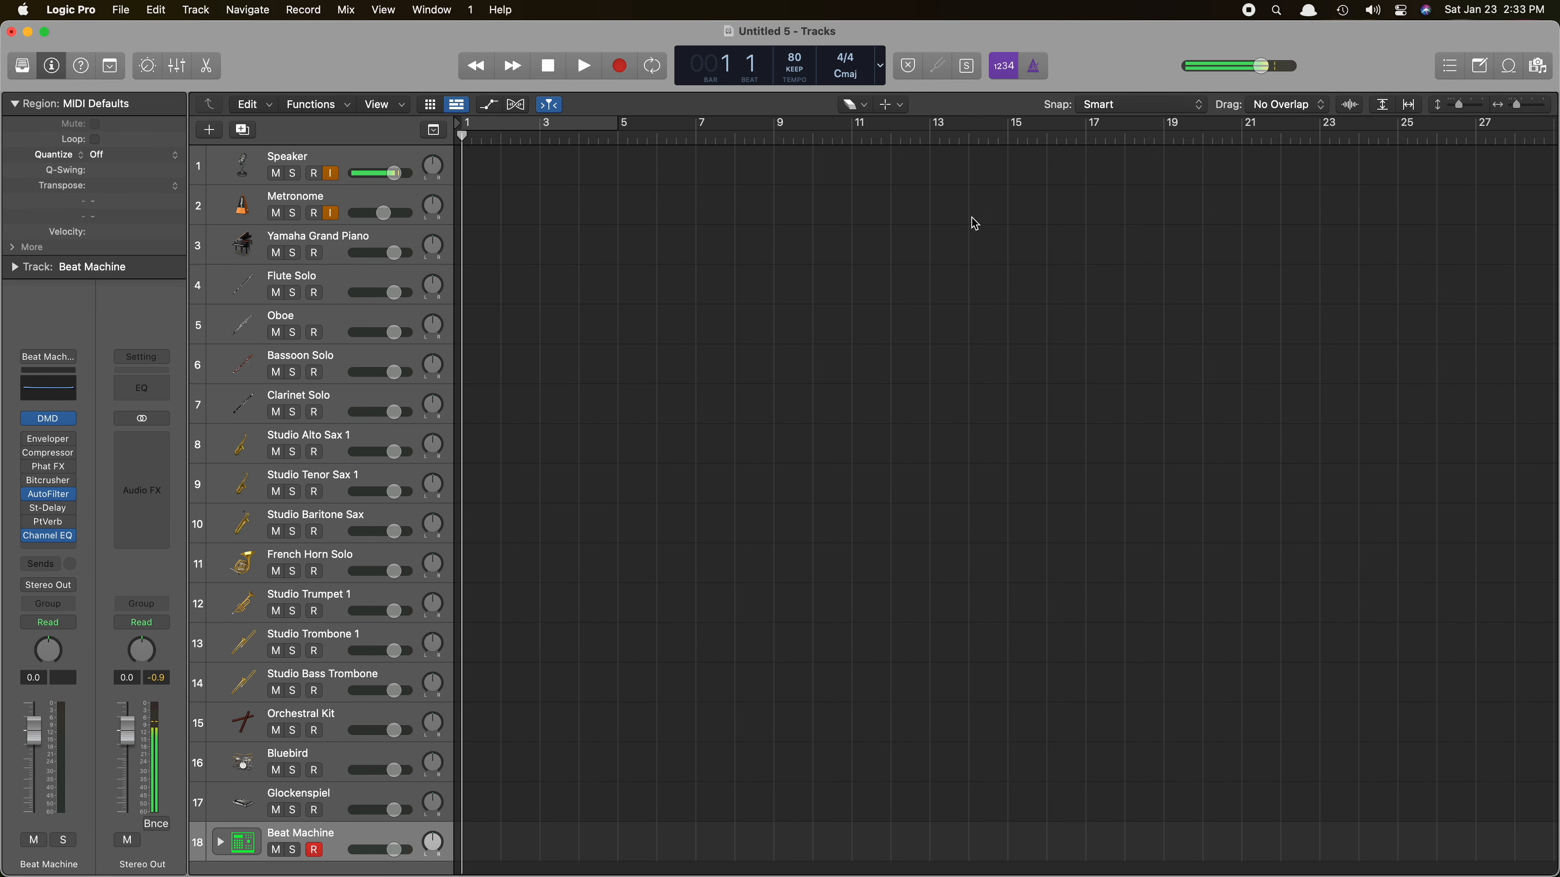
# Turn on the metronome click and play the project briefly to hear it.
pyautogui.click(1038, 68)
pyautogui.press('space')
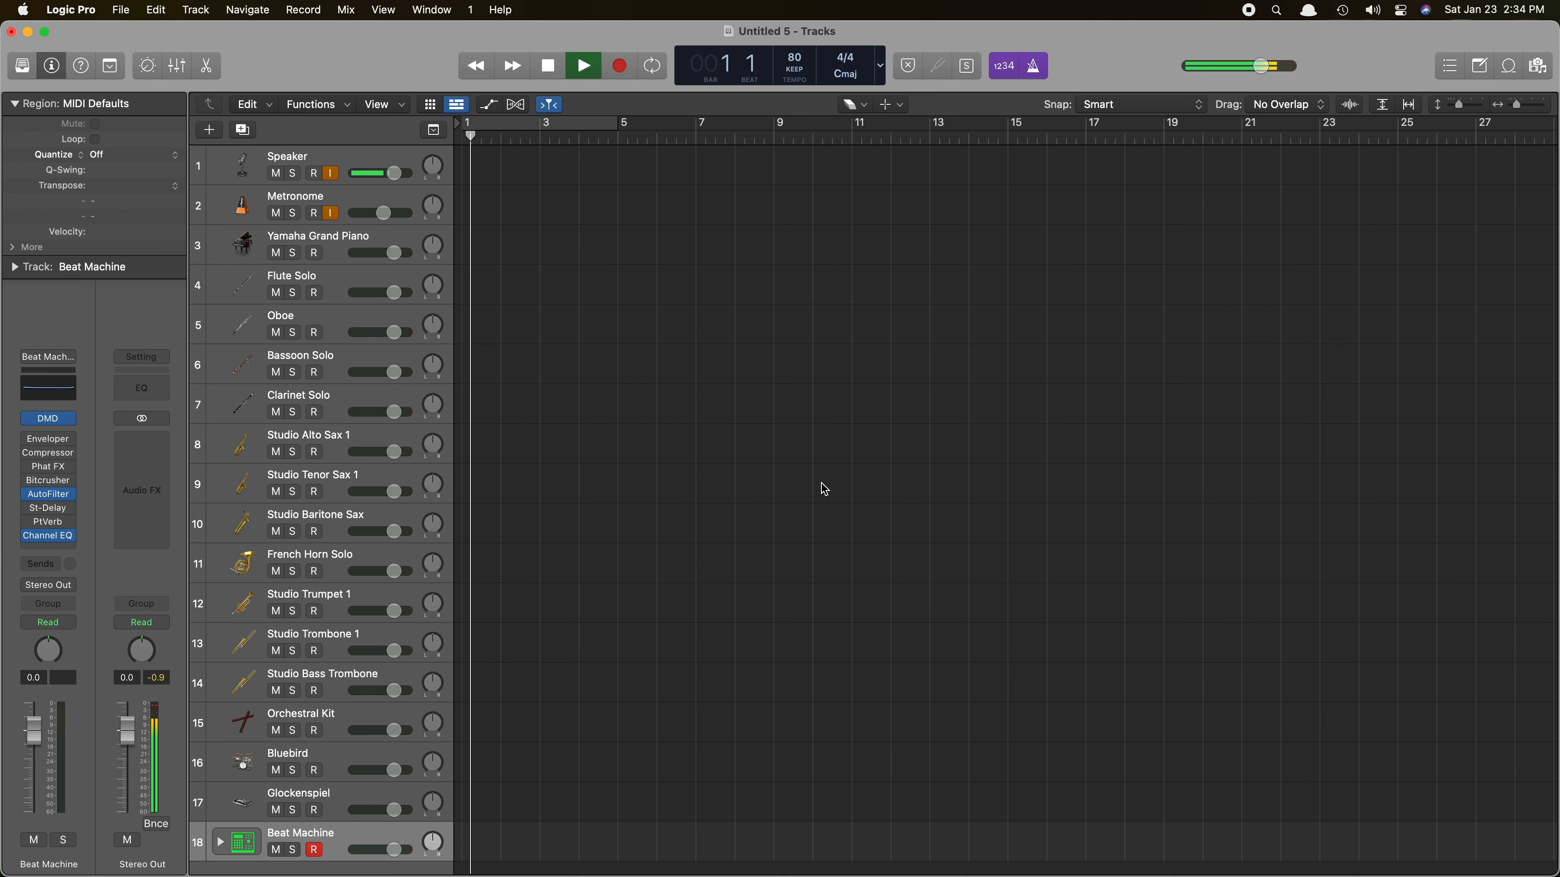
pyautogui.press('space')
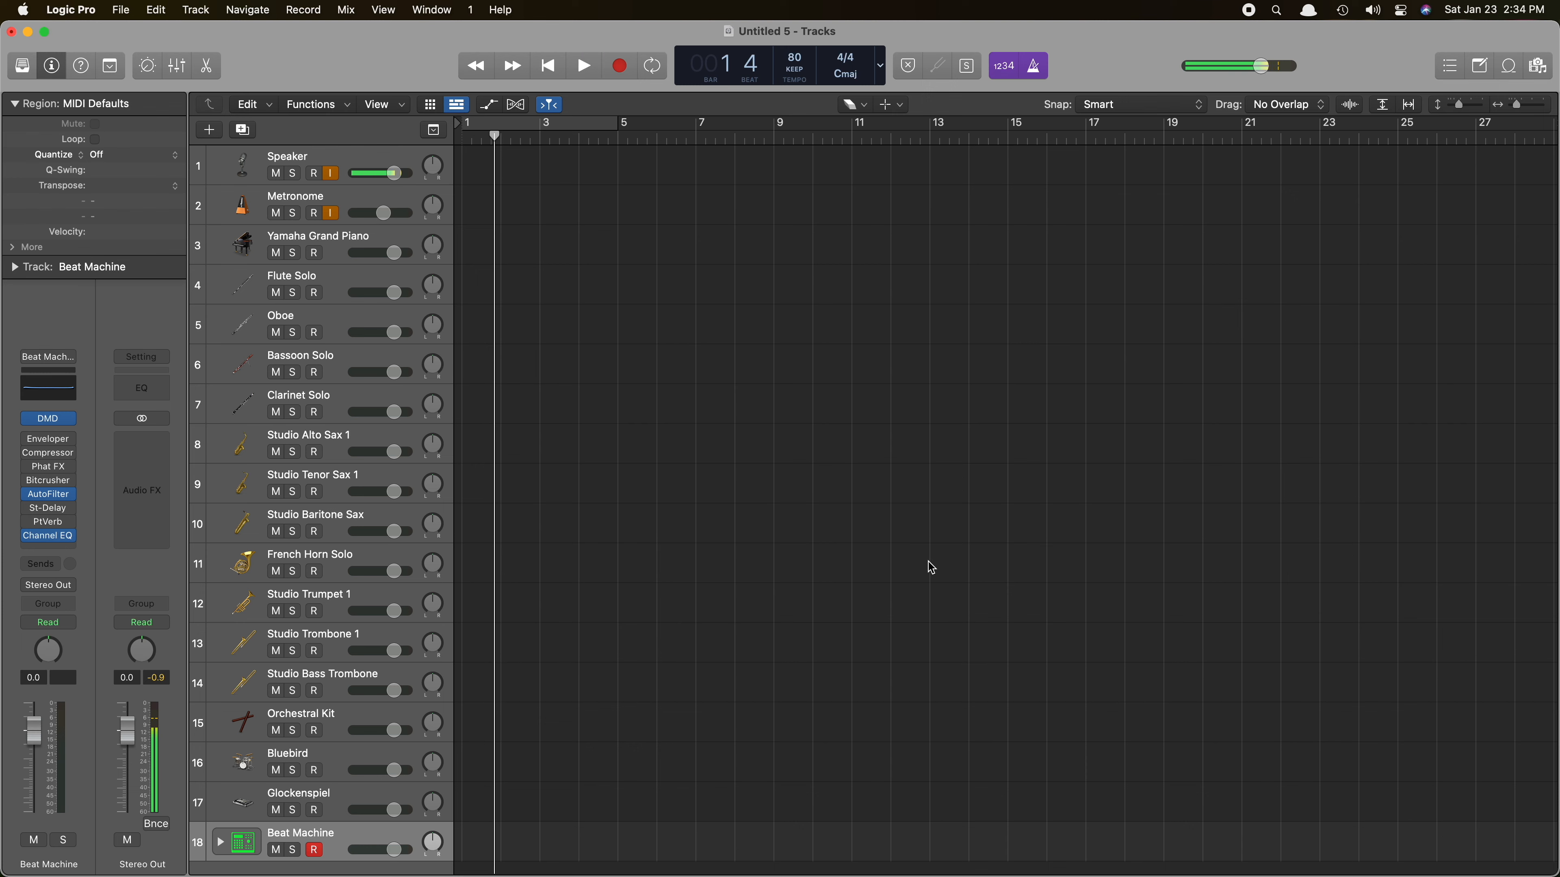
# Show all channels in the Mixer and select the Click channel strip.
pyautogui.press('x')
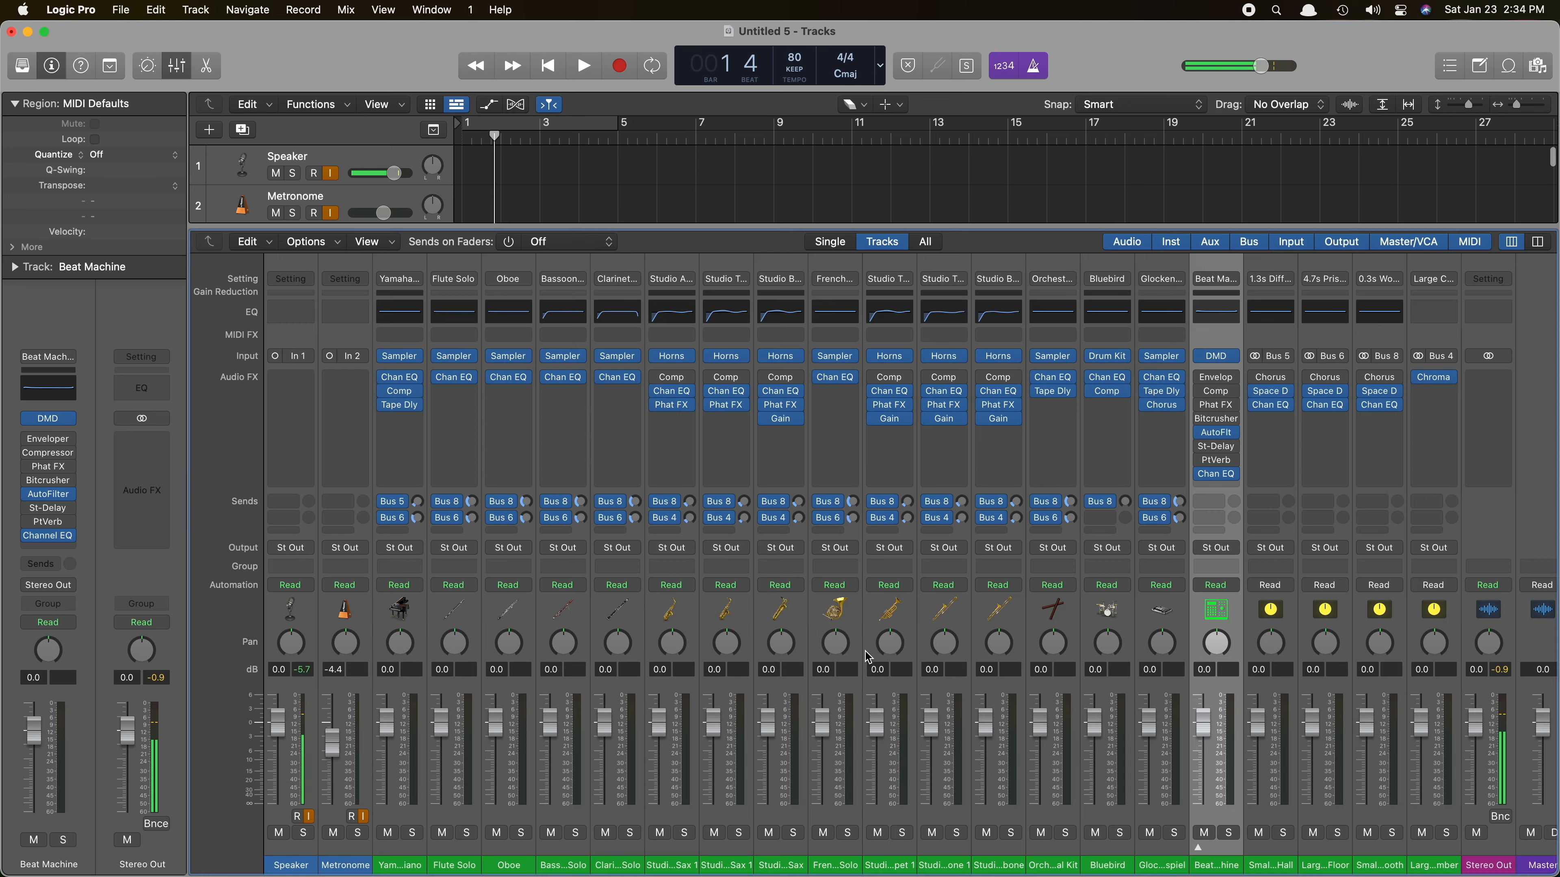
pyautogui.click(926, 242)
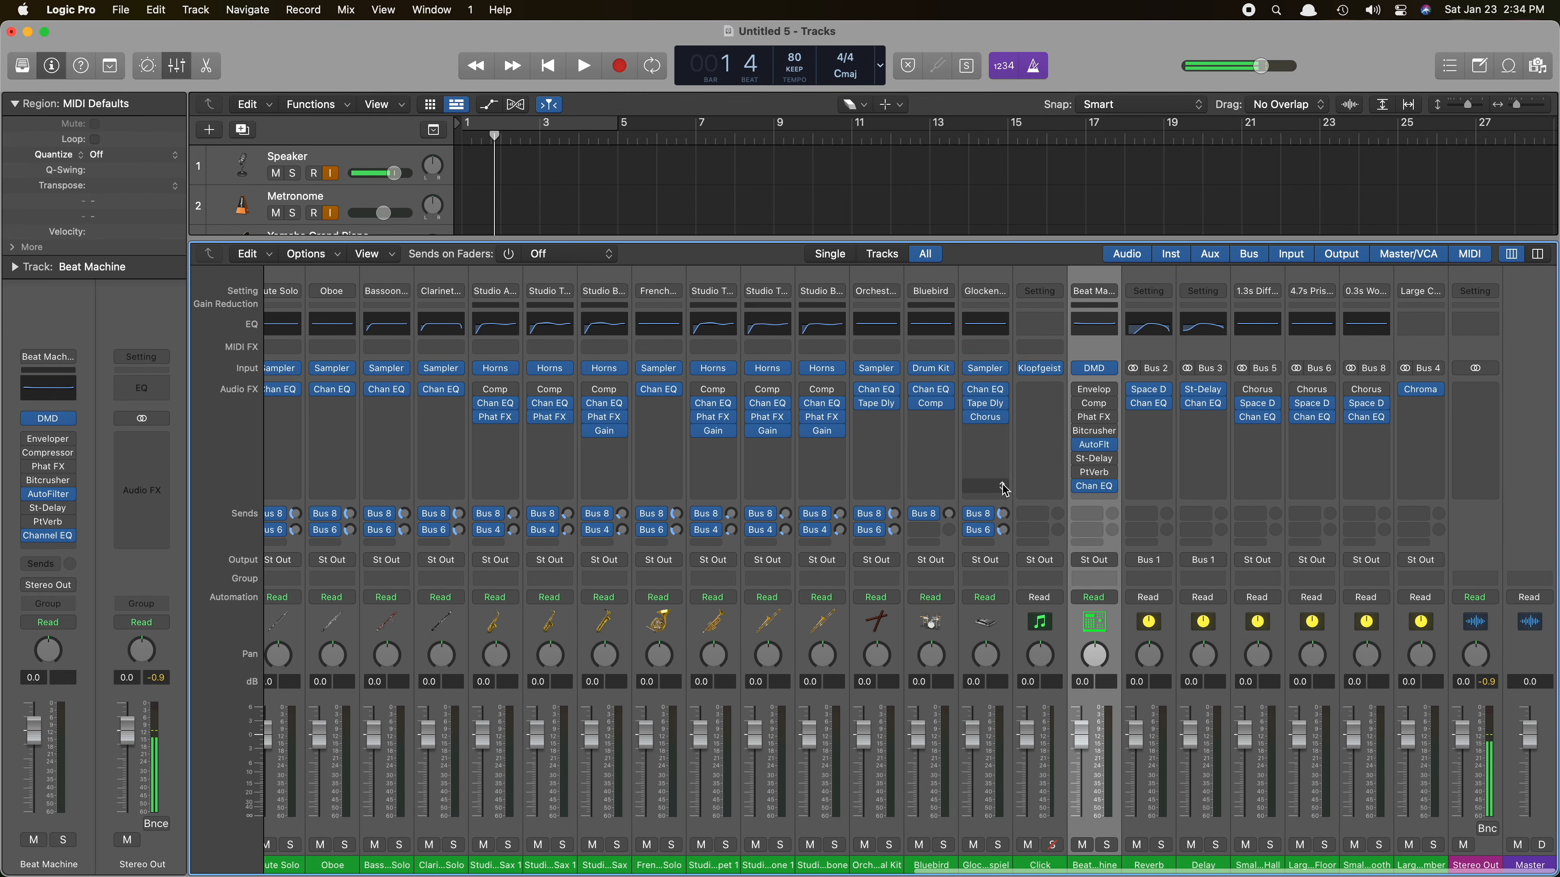
pyautogui.hscroll(-4, 1004, 488)
pyautogui.hscroll(5, 1004, 489)
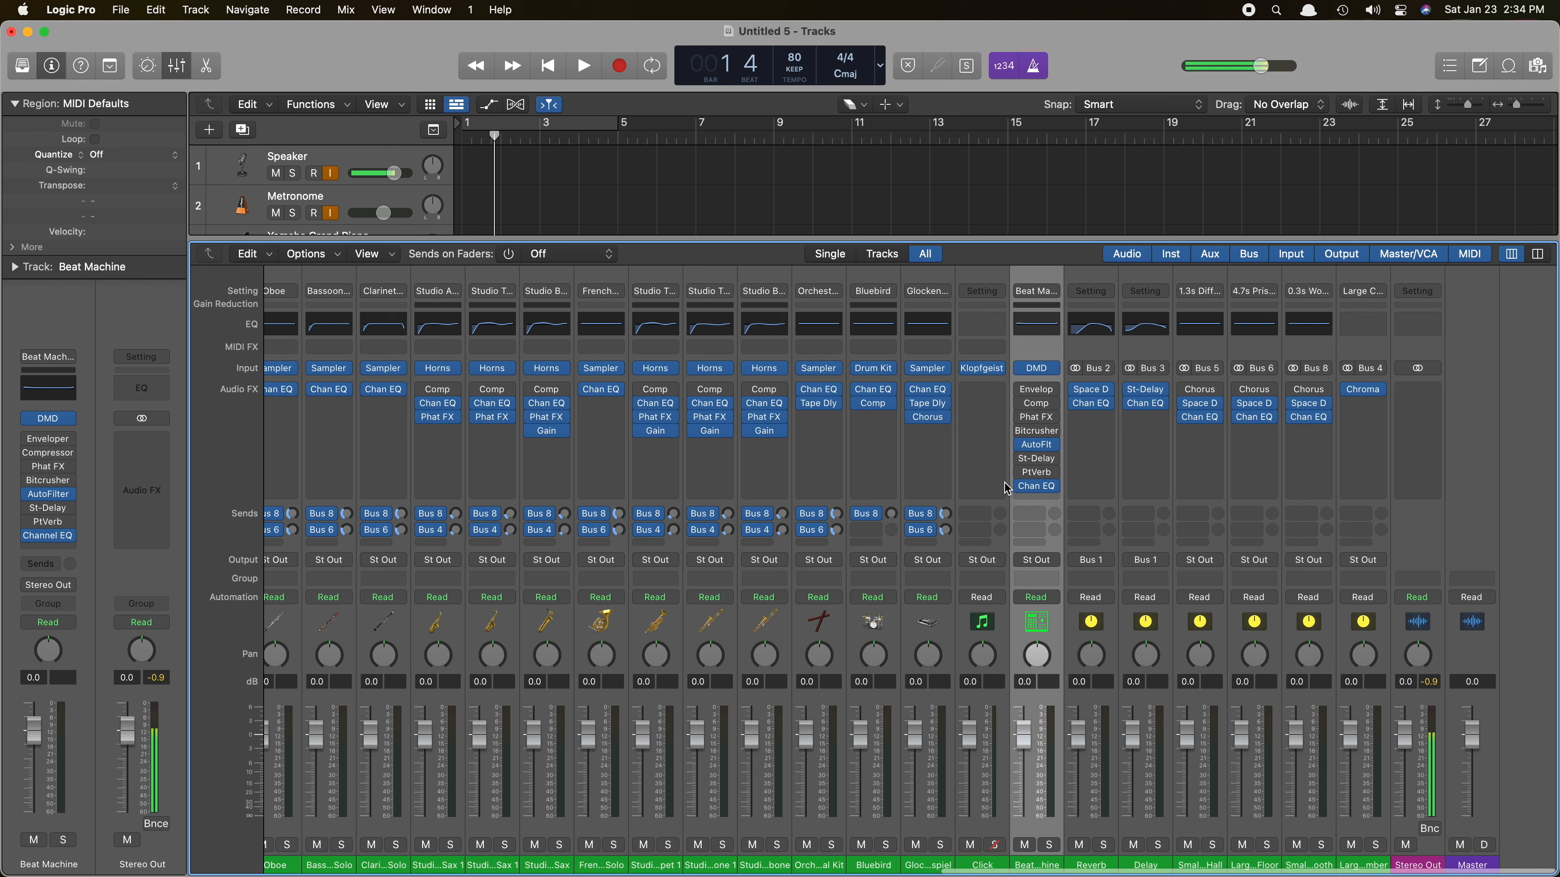
pyautogui.click(986, 866)
pyautogui.hscroll(-3, 986, 867)
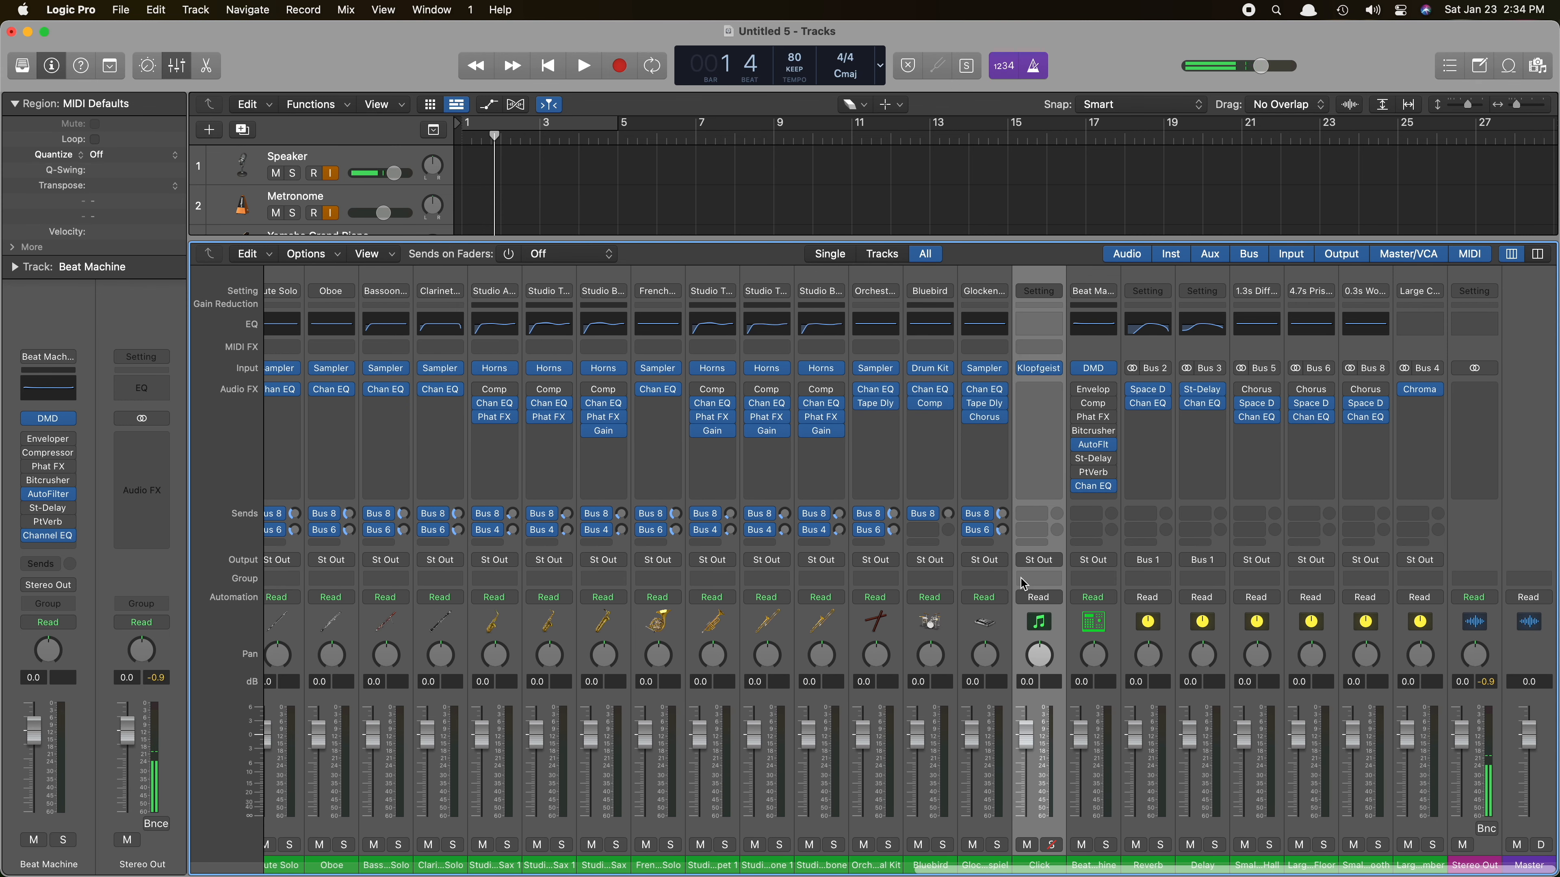
# In the Click channel's Klopfgeist instrument, set Tonality to 0.80 and the upper Level via Vel to 6.5 dB.
pyautogui.click(1041, 373)
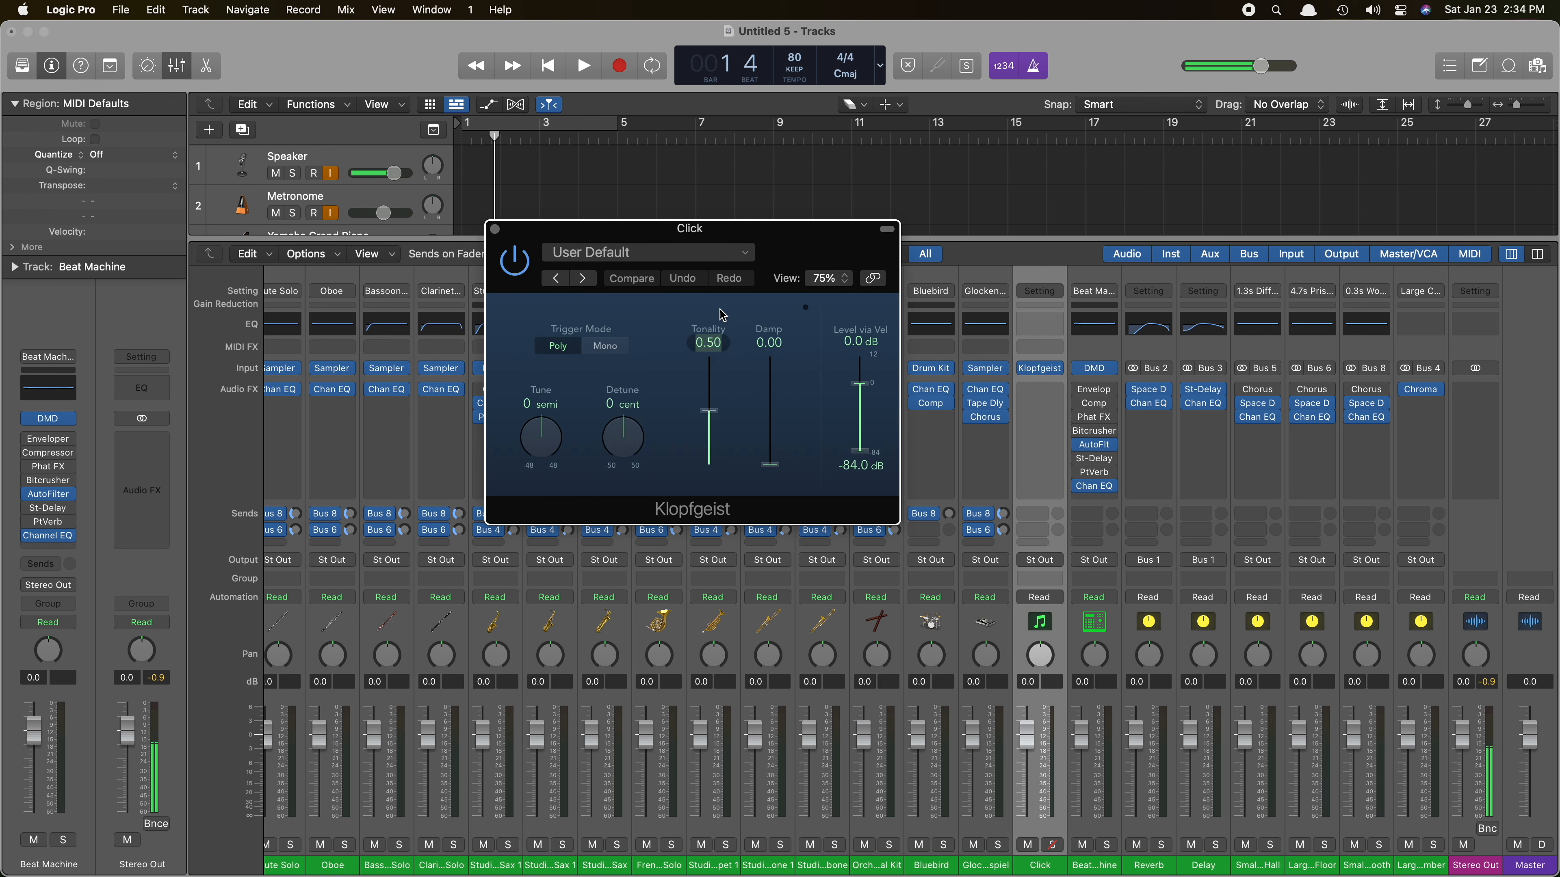
pyautogui.moveTo(714, 403); pyautogui.dragTo(714, 371)
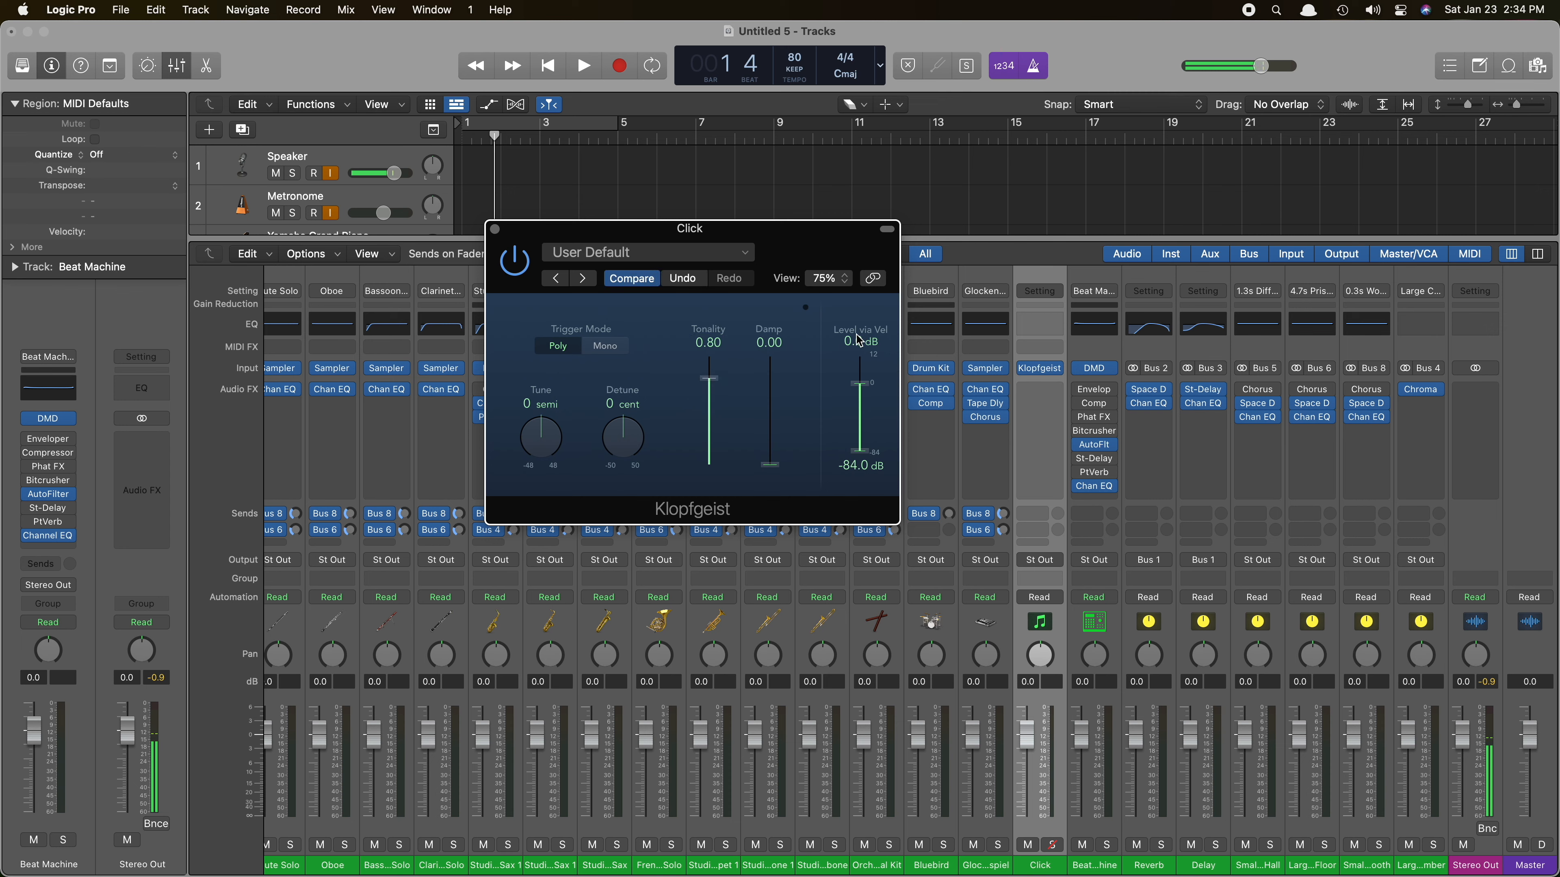
pyautogui.moveTo(862, 384); pyautogui.dragTo(860, 368)
# Fine-tune Klopfgeist during playback to Tonality 0.90 and upper Level via Vel 7.5 dB, then close the Mixer and return the playhead to the start.
pyautogui.press('space')
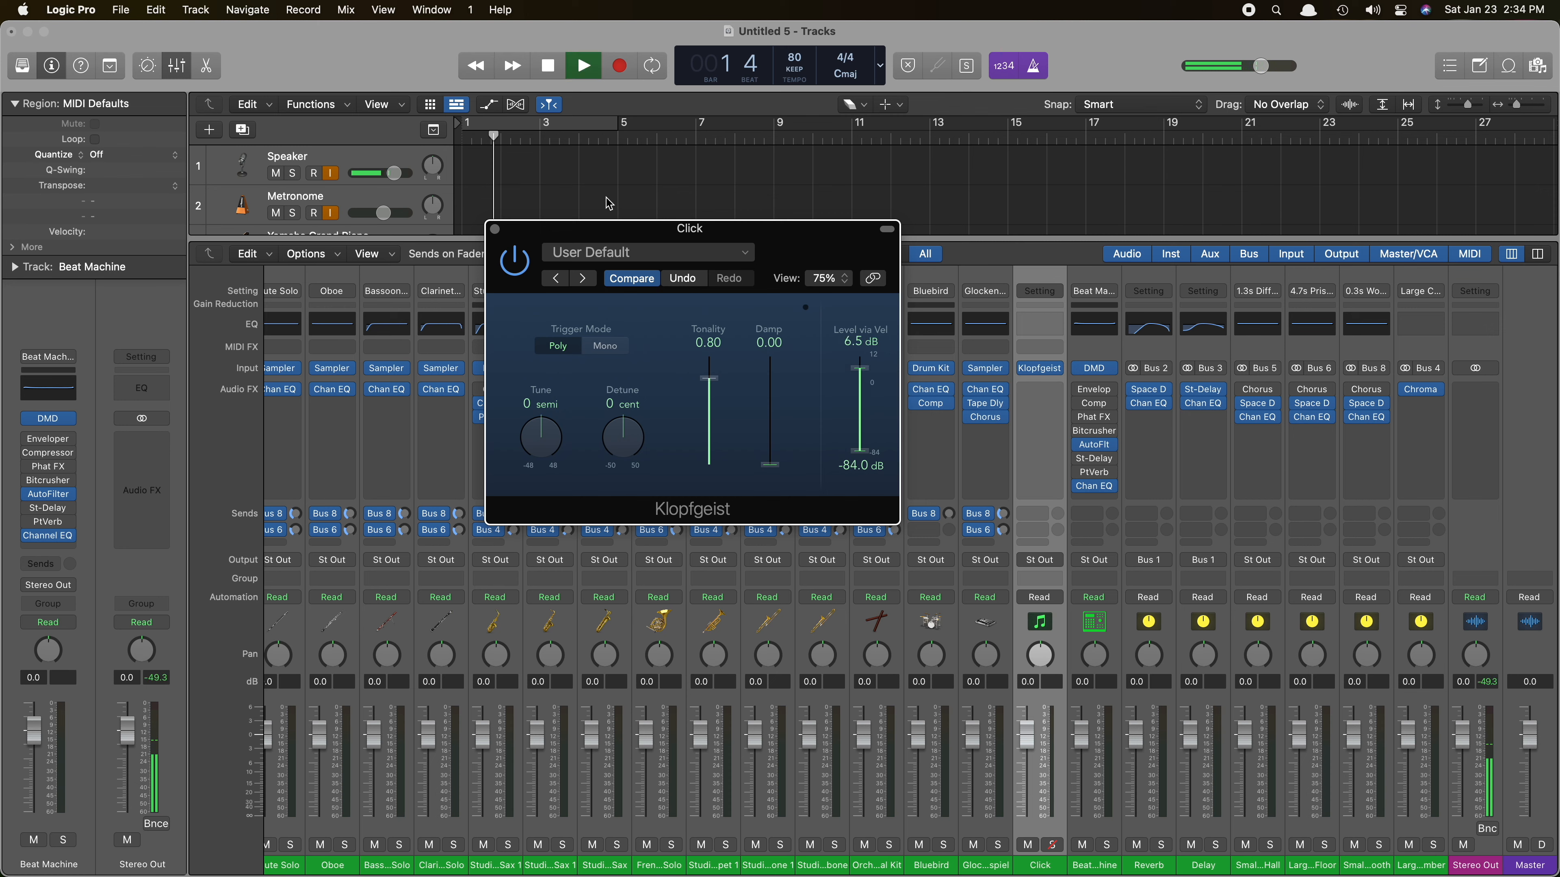
pyautogui.moveTo(862, 371); pyautogui.dragTo(861, 365)
pyautogui.moveTo(705, 381); pyautogui.dragTo(710, 369)
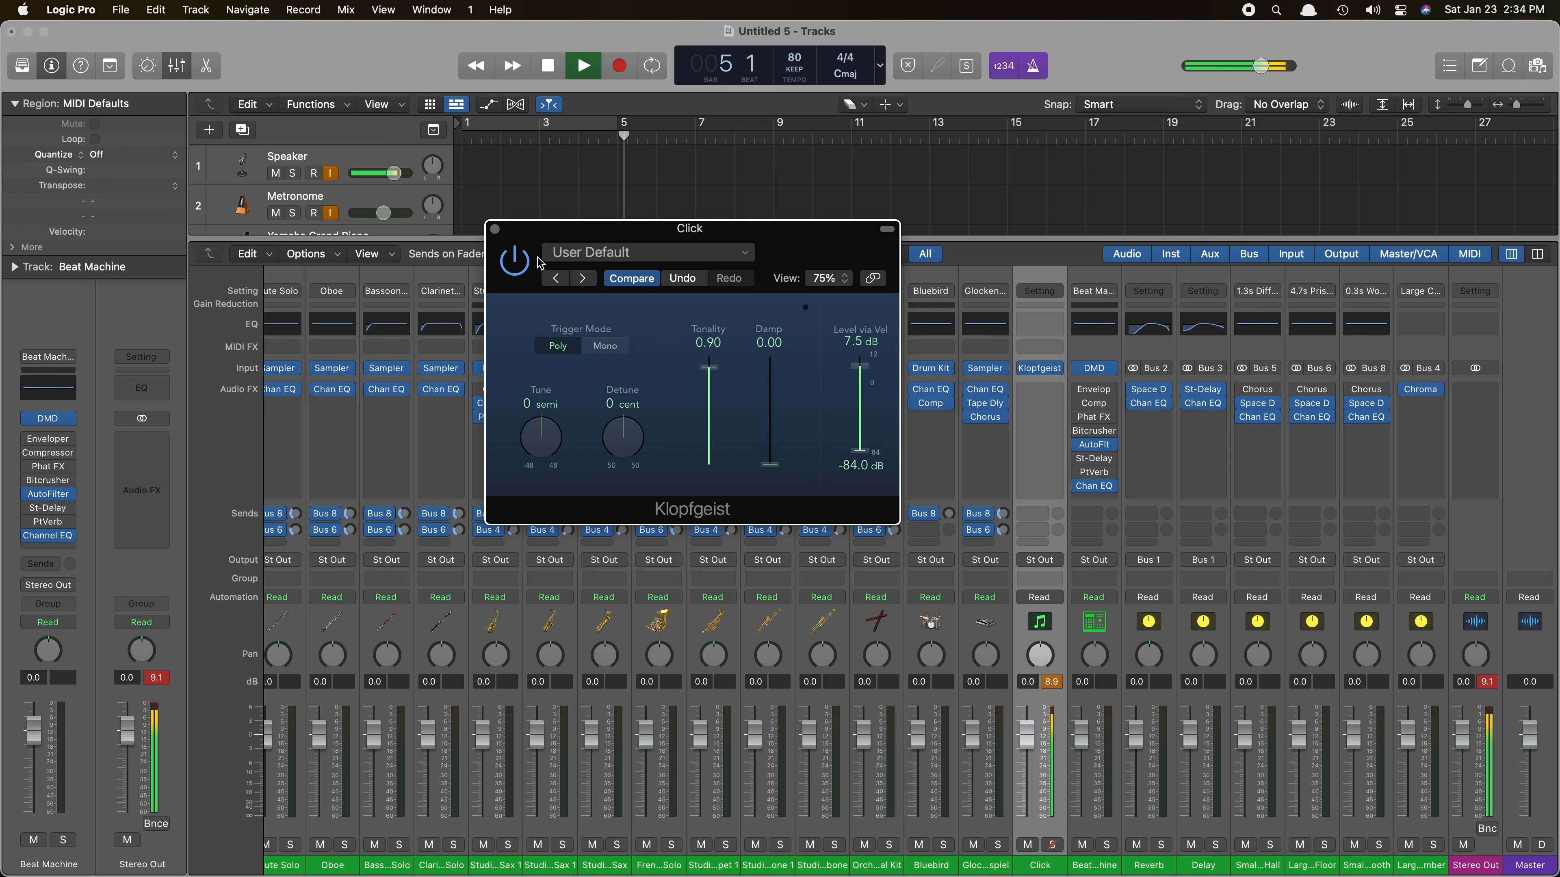
pyautogui.press('space')
pyautogui.click(495, 230)
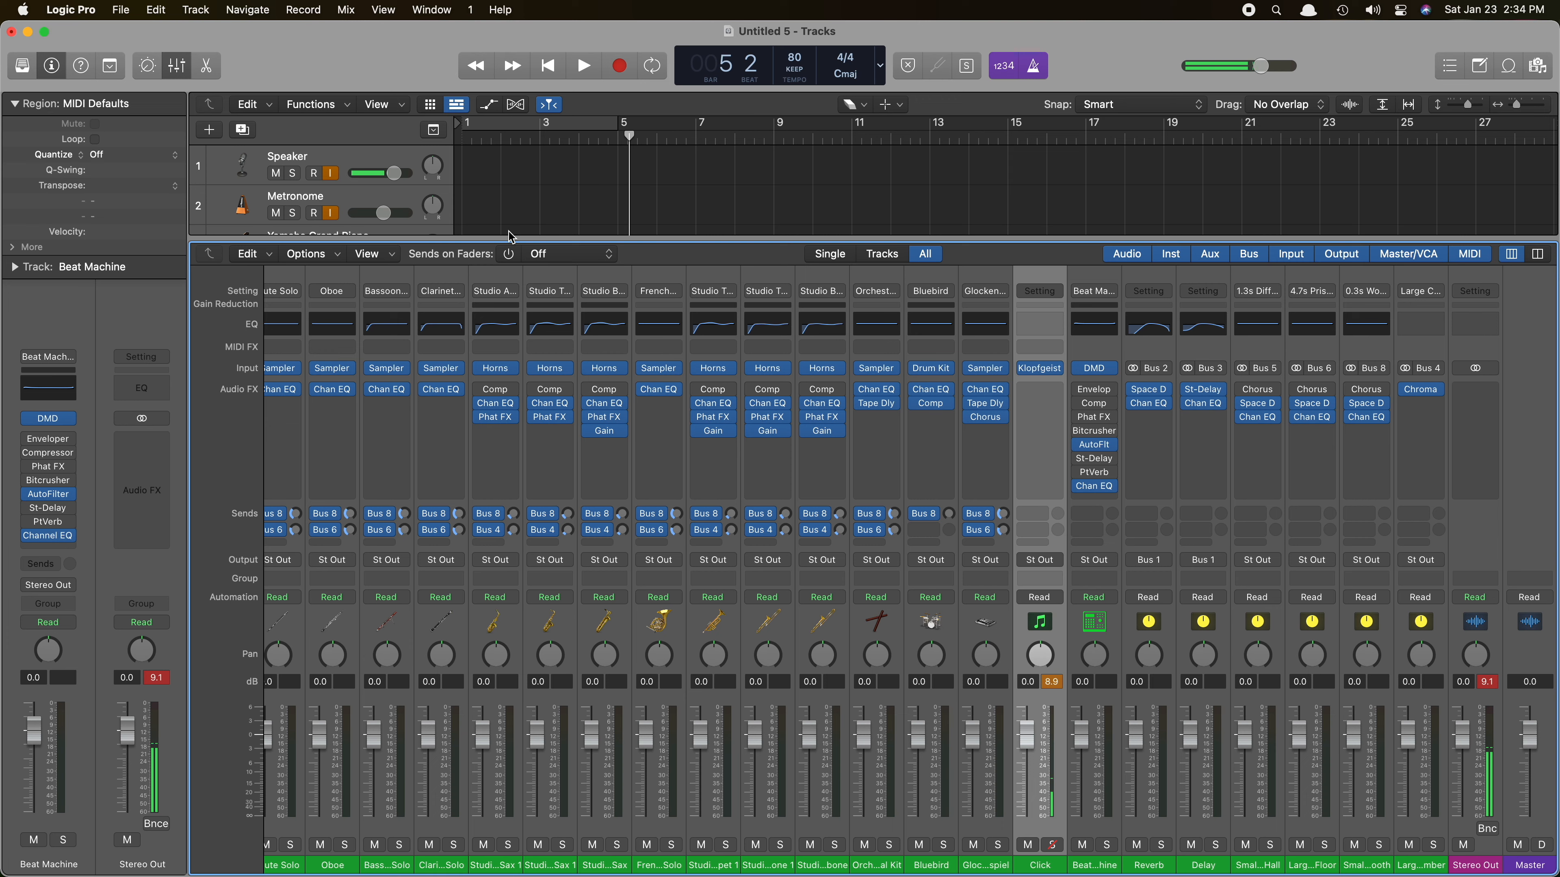
pyautogui.press('x')
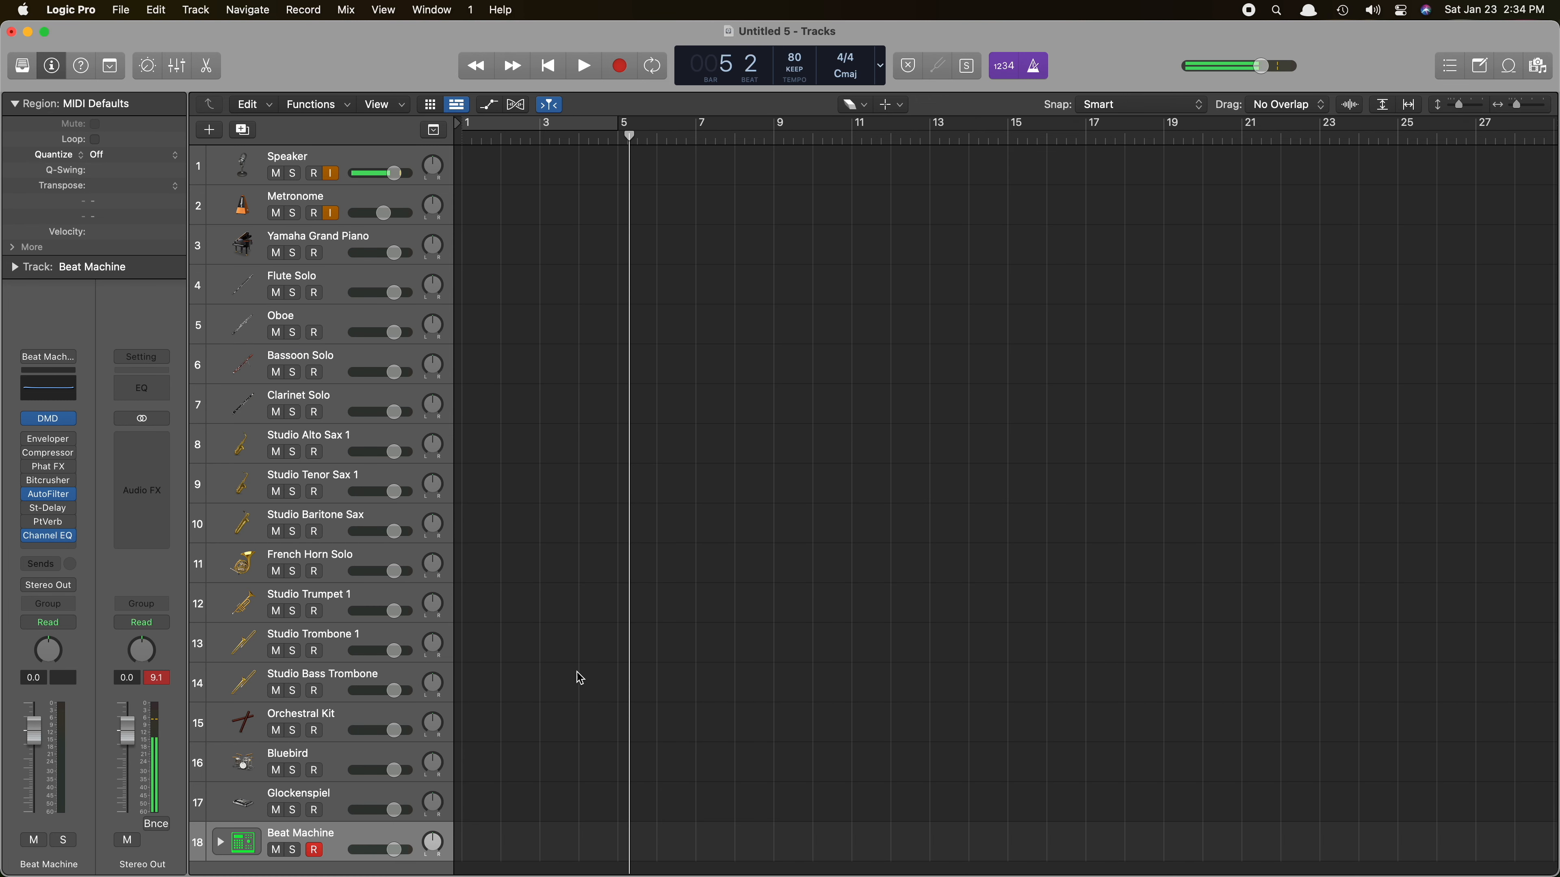
pyautogui.press('Return')
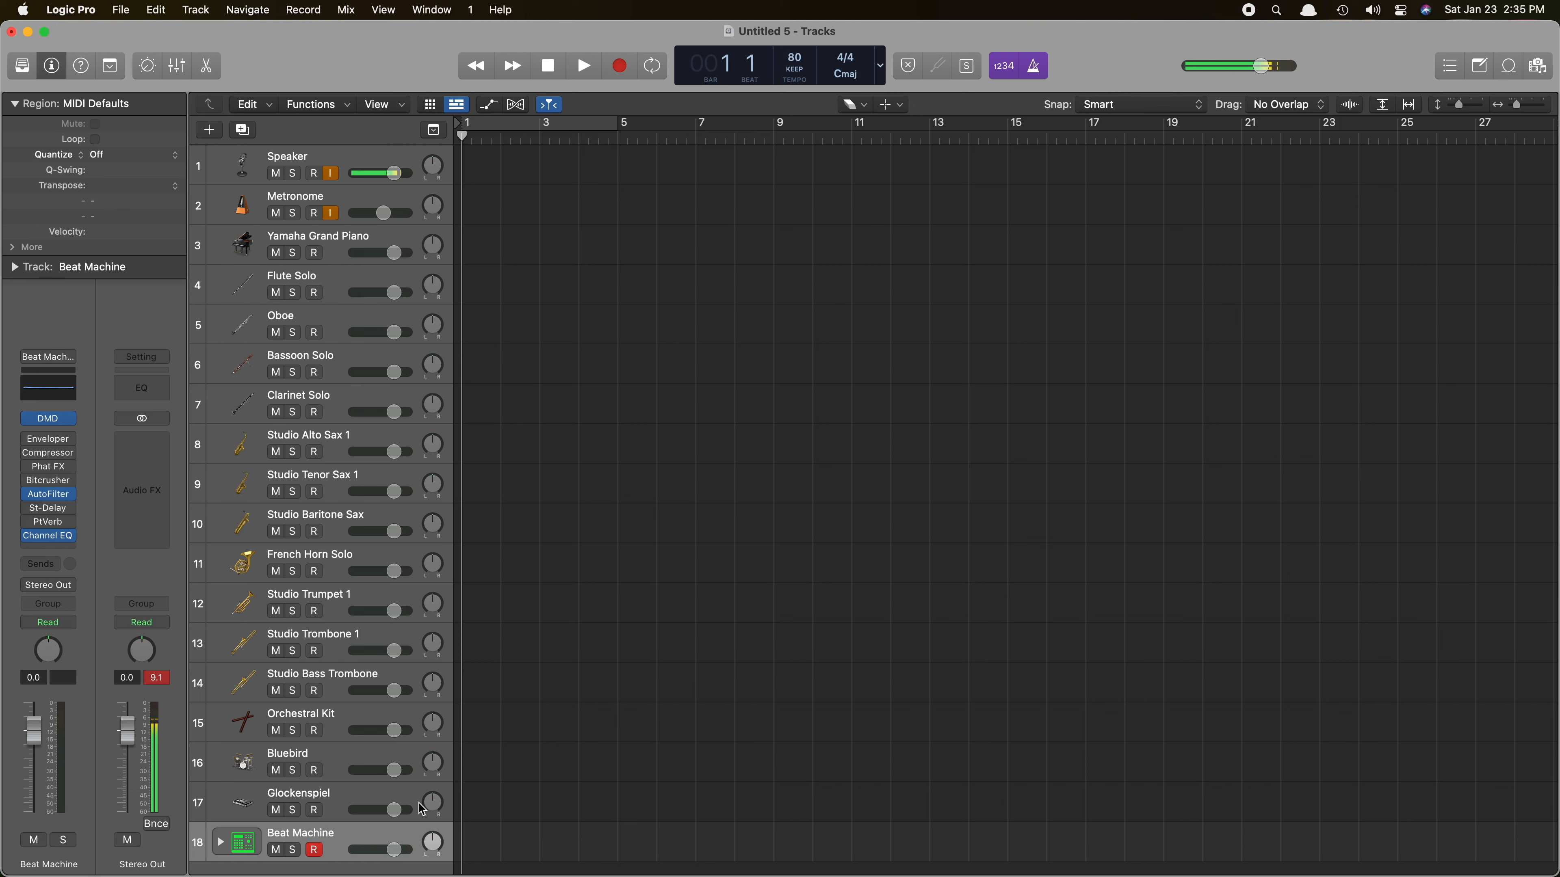
# Open the Beat Machine track in the editors, view its Piano Roll, and return to the Step Sequencer.
pyautogui.click(346, 797)
pyautogui.click(358, 846)
pyautogui.click(209, 67)
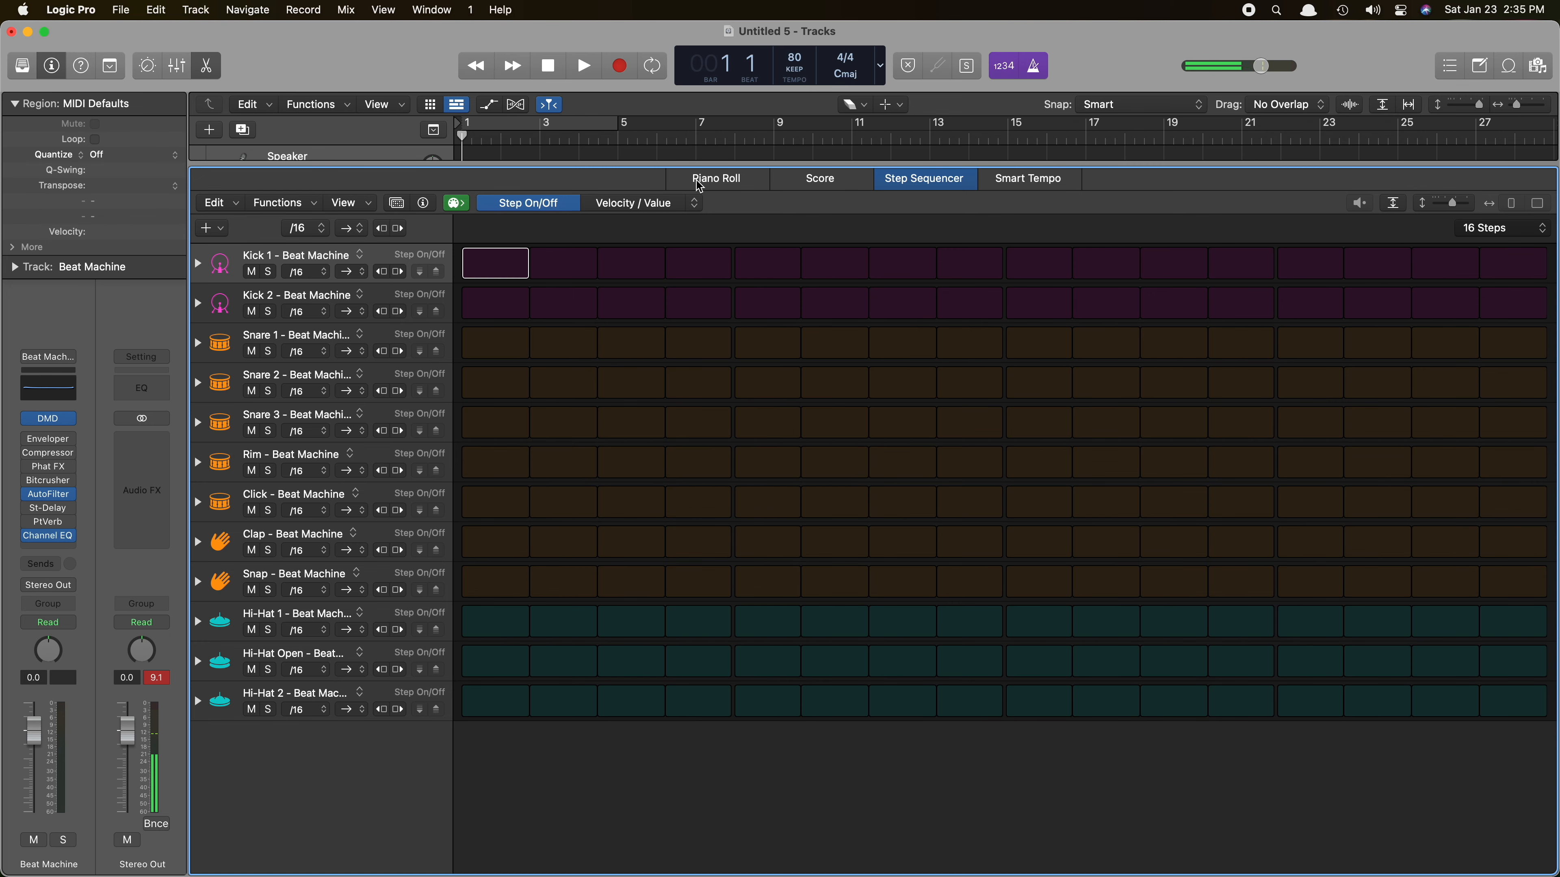
pyautogui.click(737, 184)
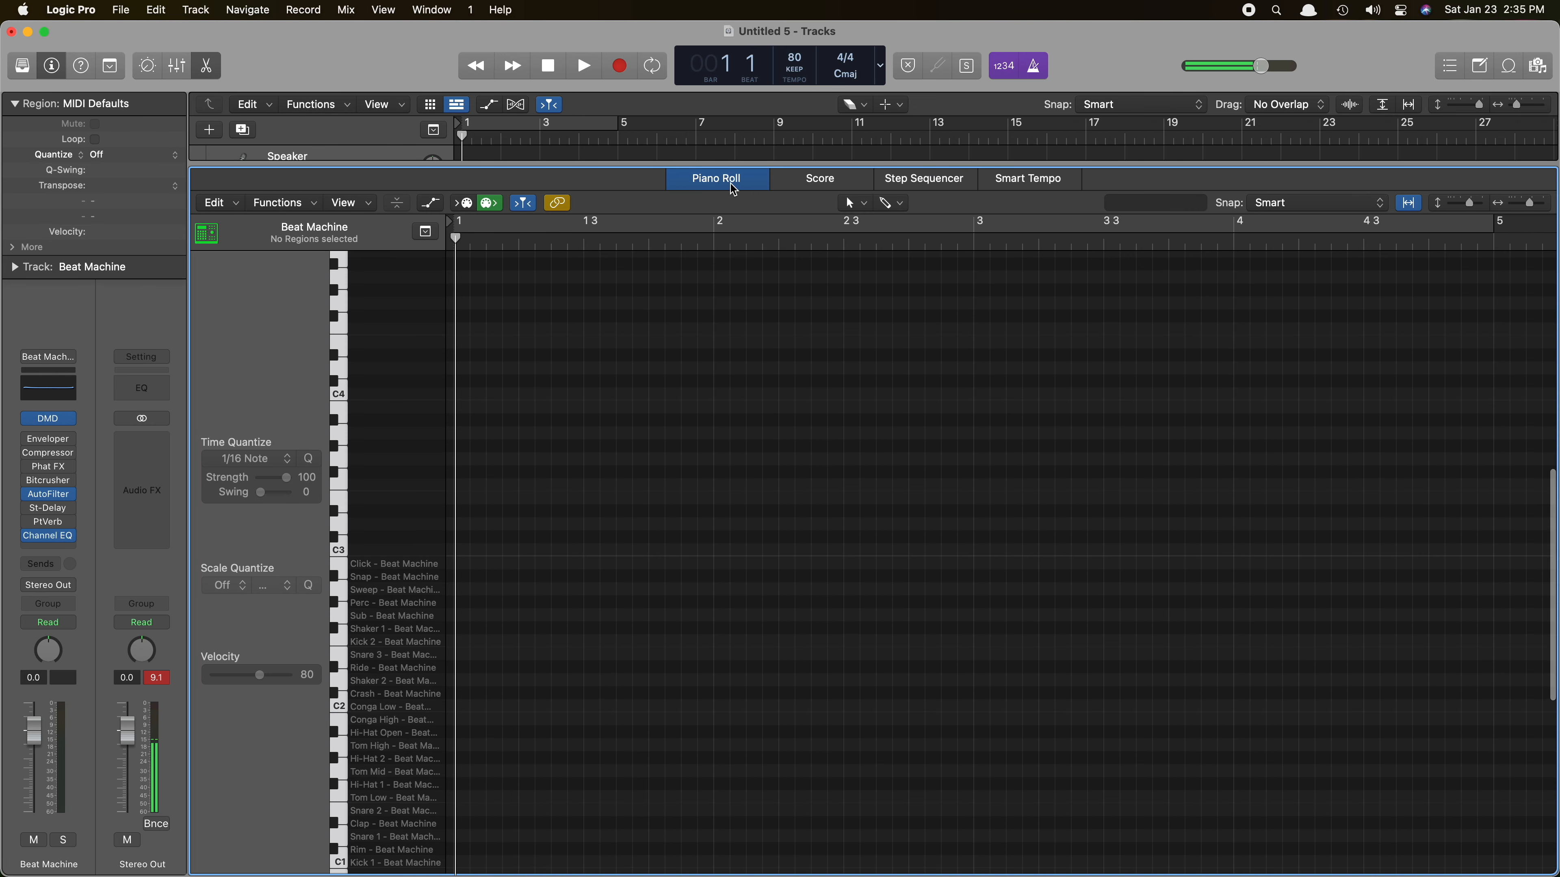
pyautogui.click(921, 183)
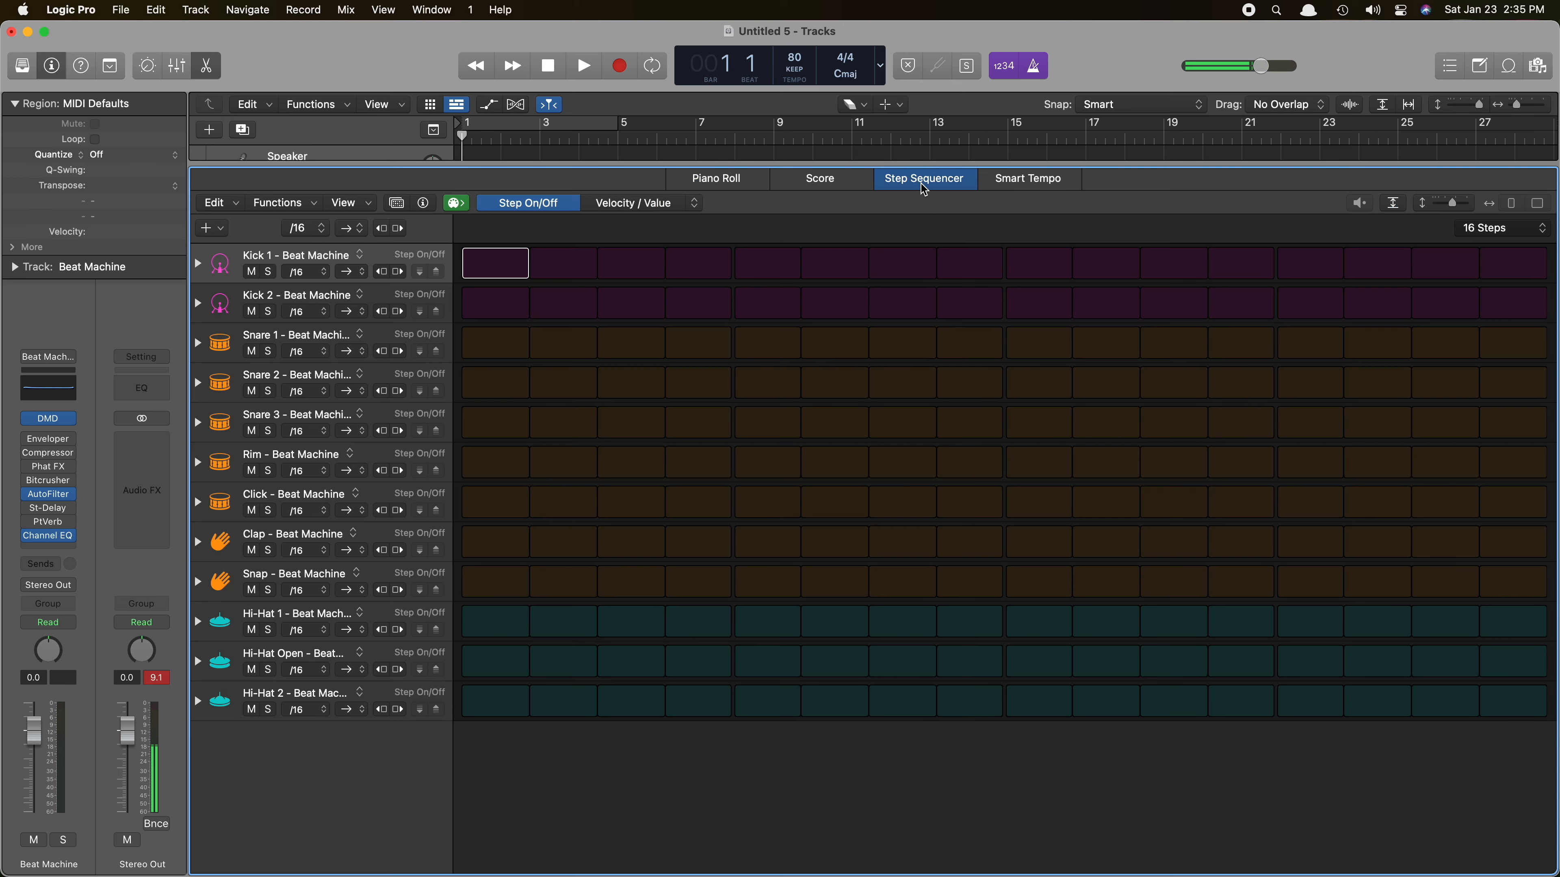
# Enlarge the arrangement area above the Step Sequencer and turn on Kick 1 at steps 1, 5, 9 and 13 of the 16-step pattern.
pyautogui.moveTo(919, 173); pyautogui.dragTo(855, 201)
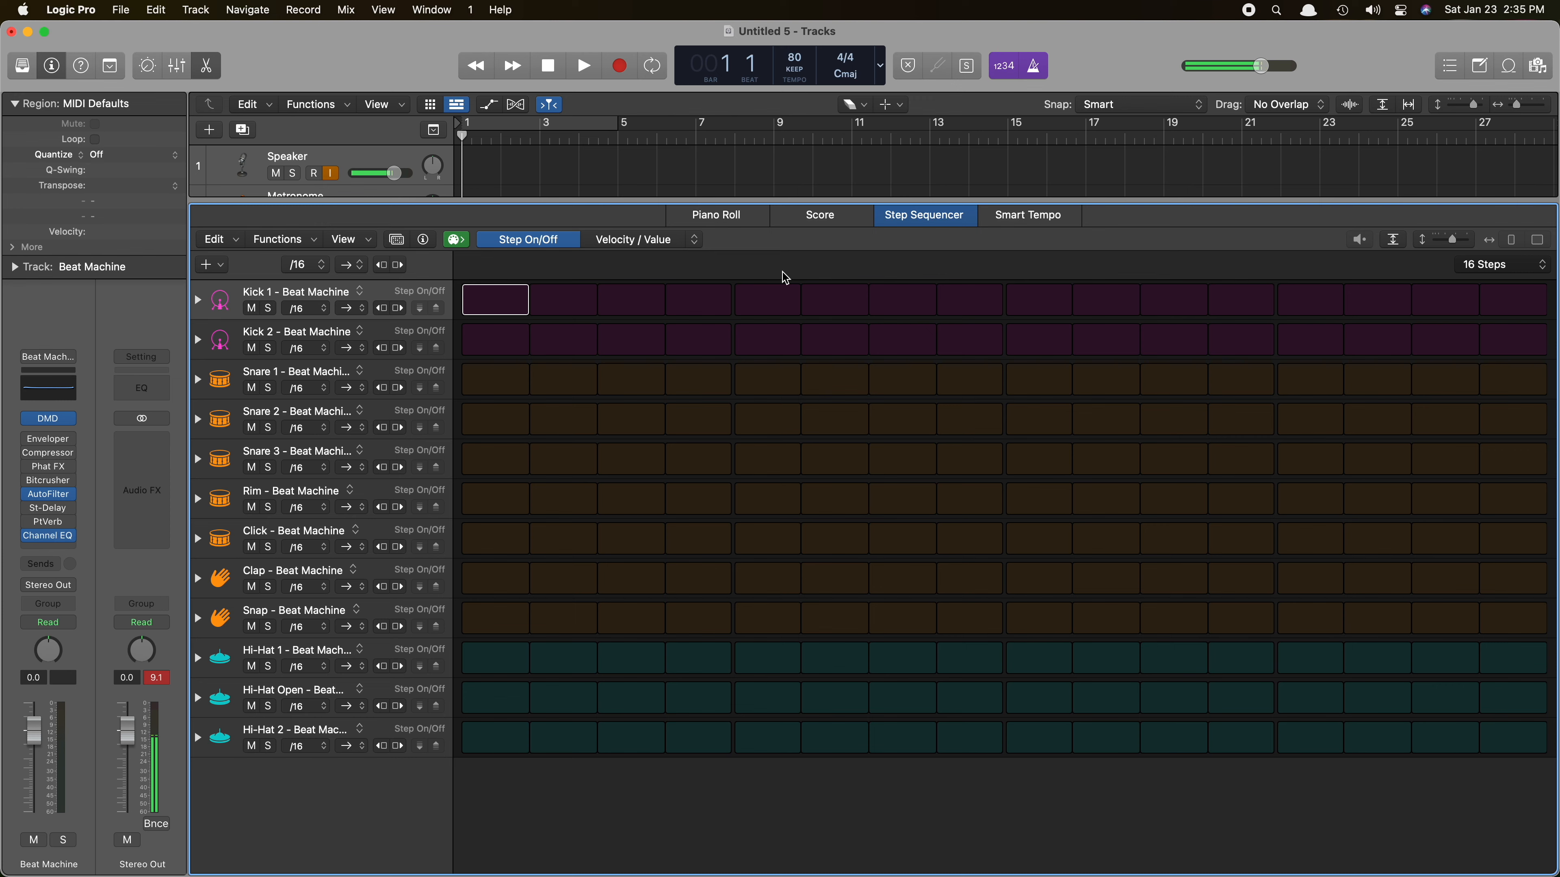
pyautogui.click(1480, 267)
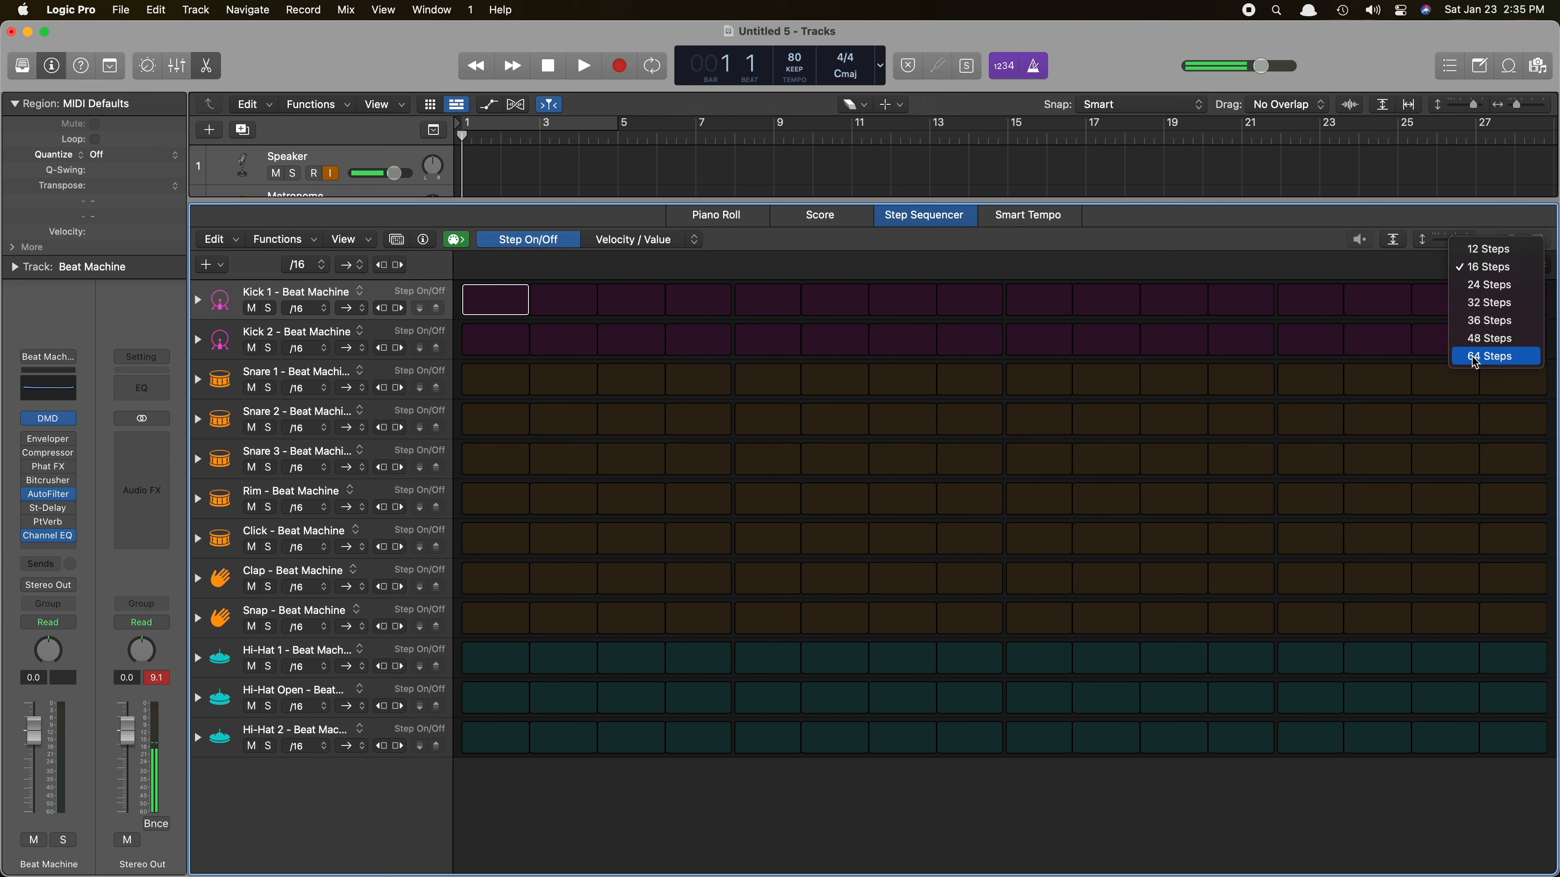
pyautogui.click(1062, 277)
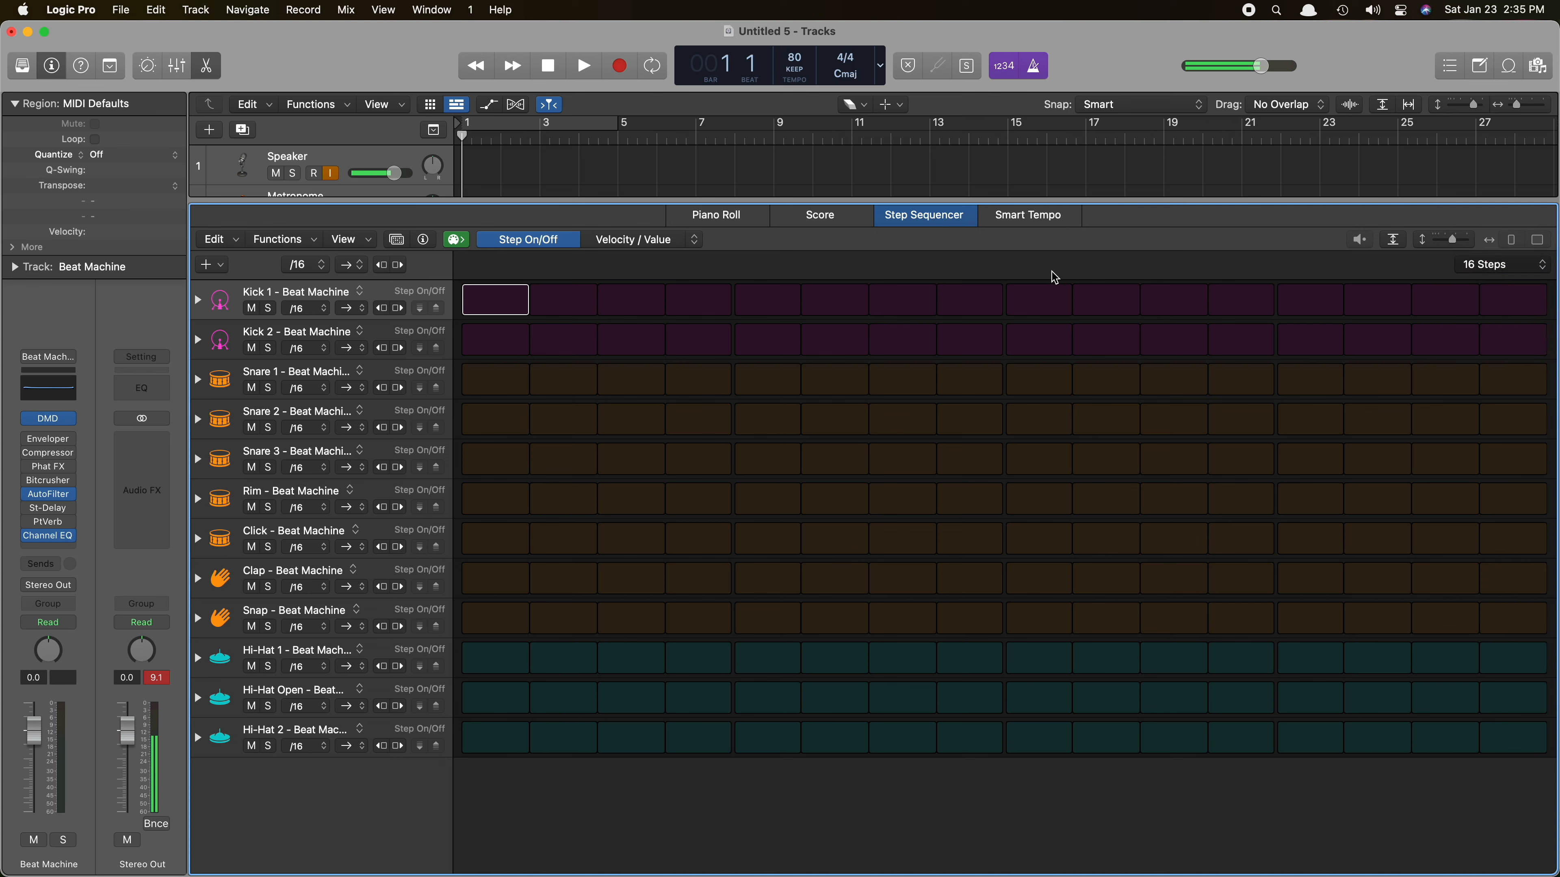
pyautogui.click(500, 309)
pyautogui.click(752, 302)
pyautogui.click(1054, 303)
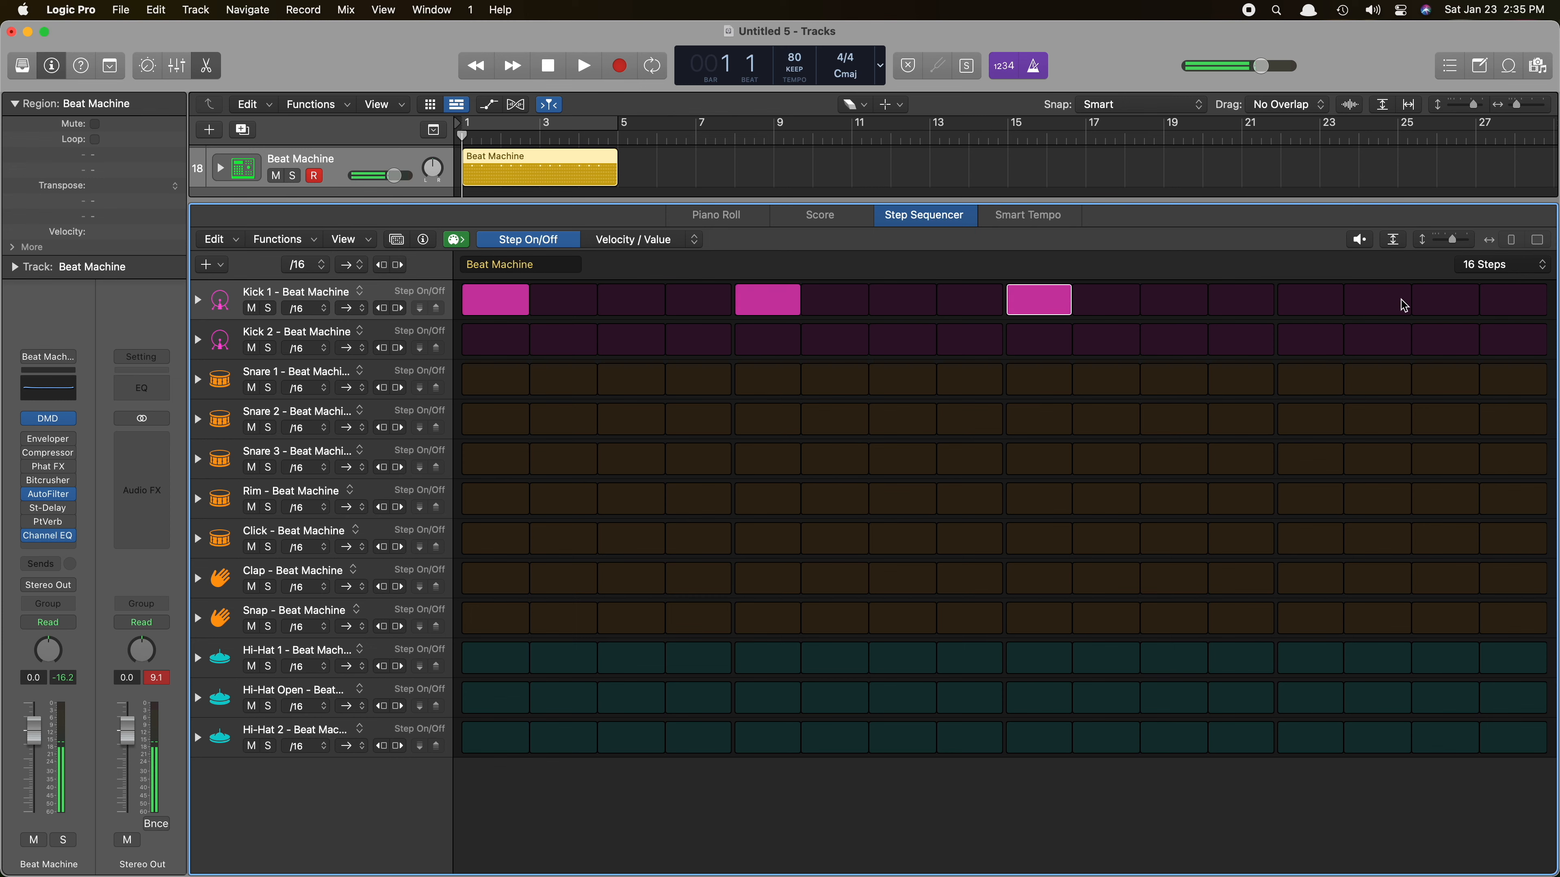
pyautogui.click(1310, 311)
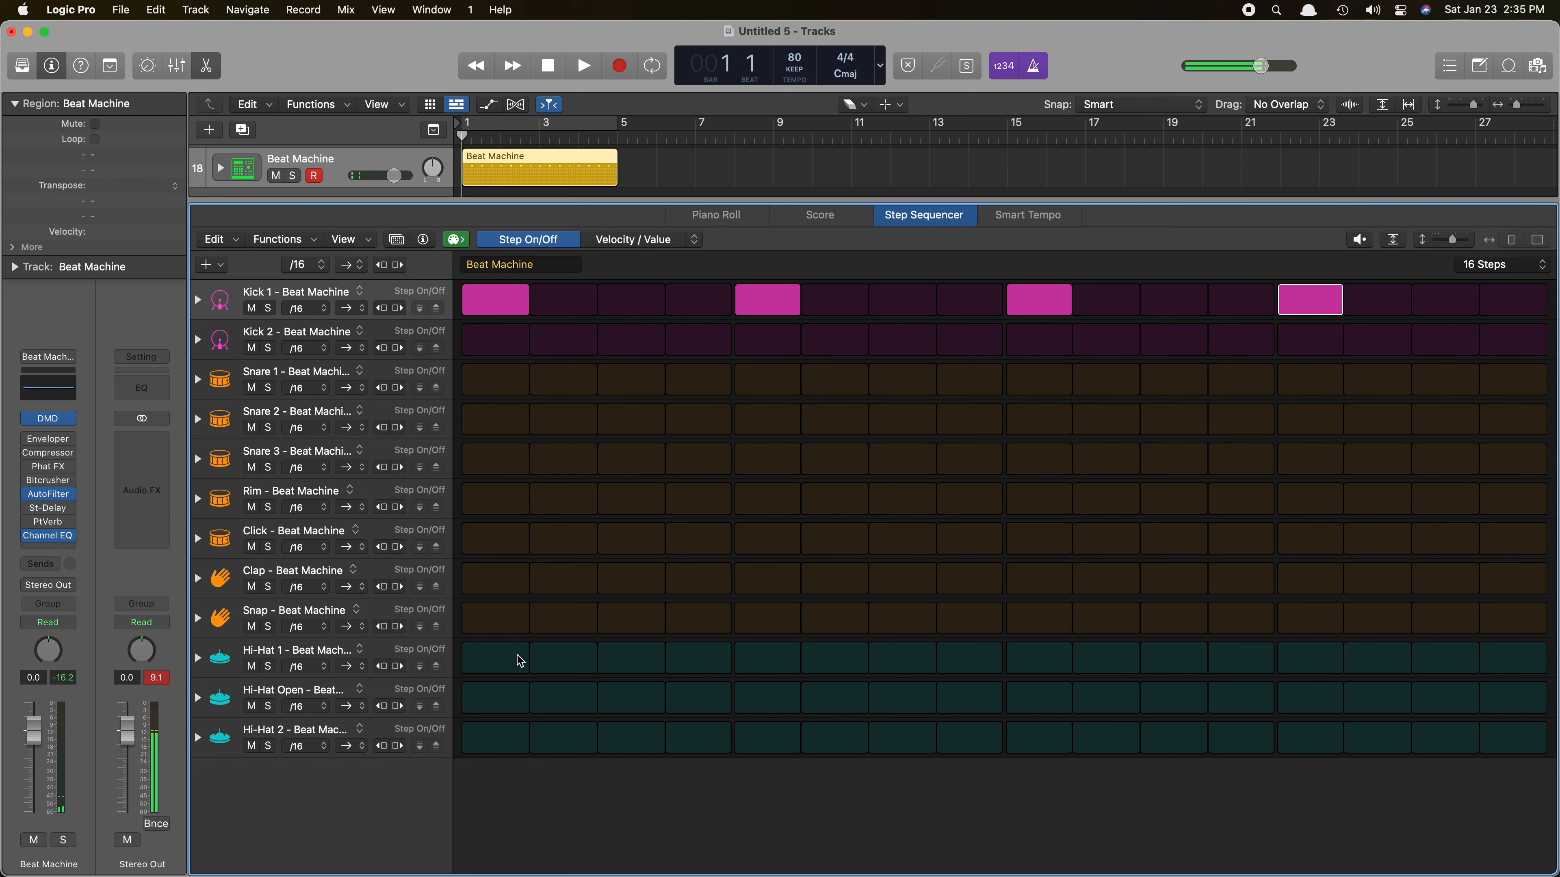
# Turn on Hi-Hat 1 at steps 1, 3, 5, 7, 9, 11 and 13 of the Beat Machine pattern.
pyautogui.click(511, 666)
pyautogui.click(633, 666)
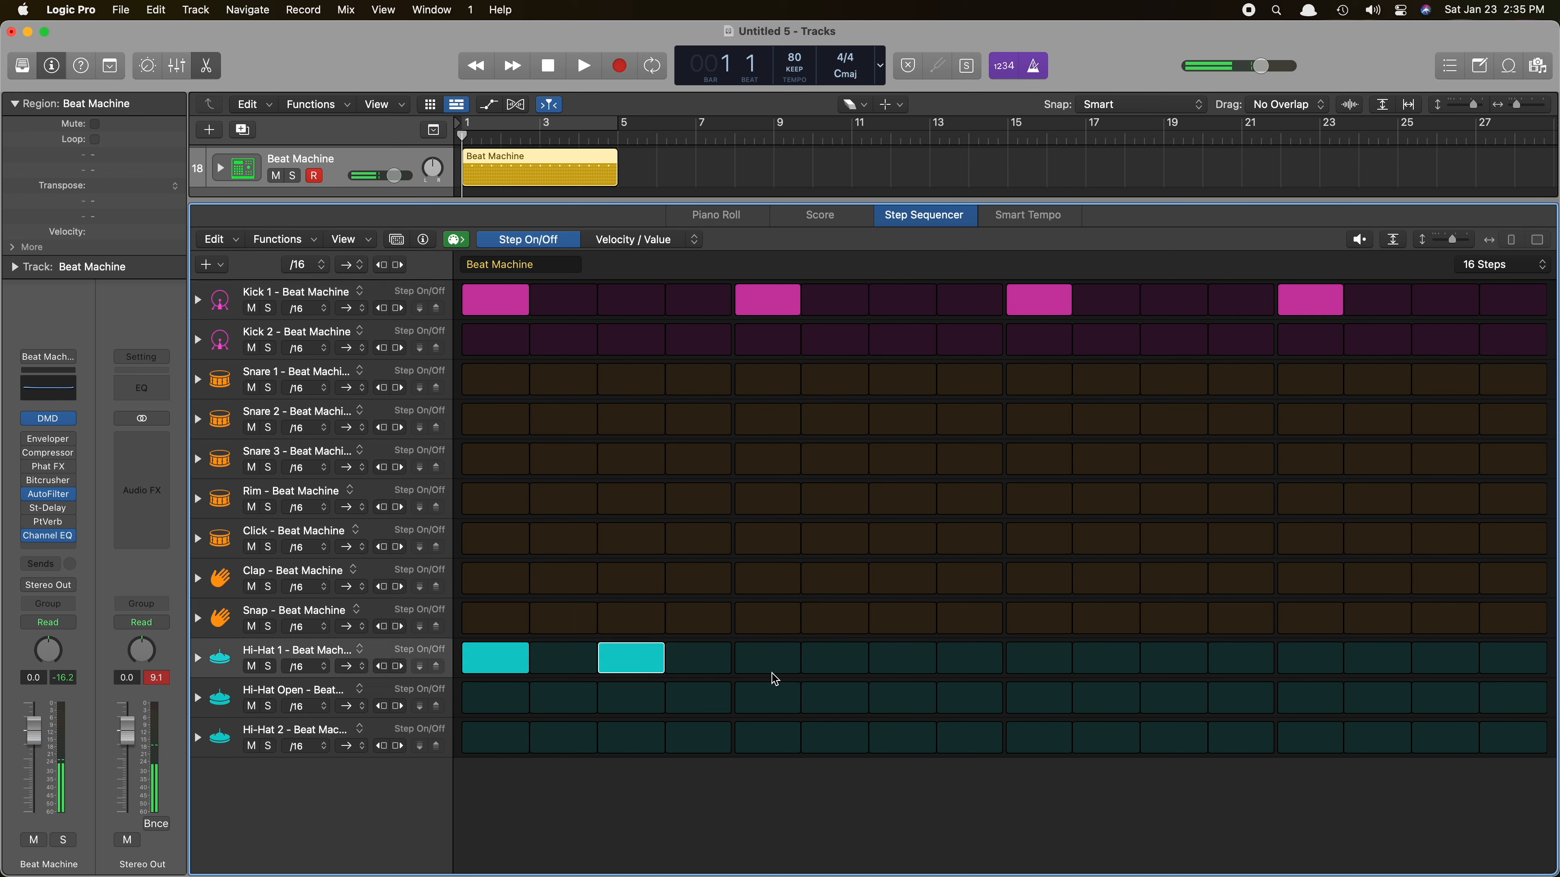
pyautogui.click(775, 669)
pyautogui.click(901, 669)
pyautogui.click(1037, 666)
pyautogui.click(1182, 664)
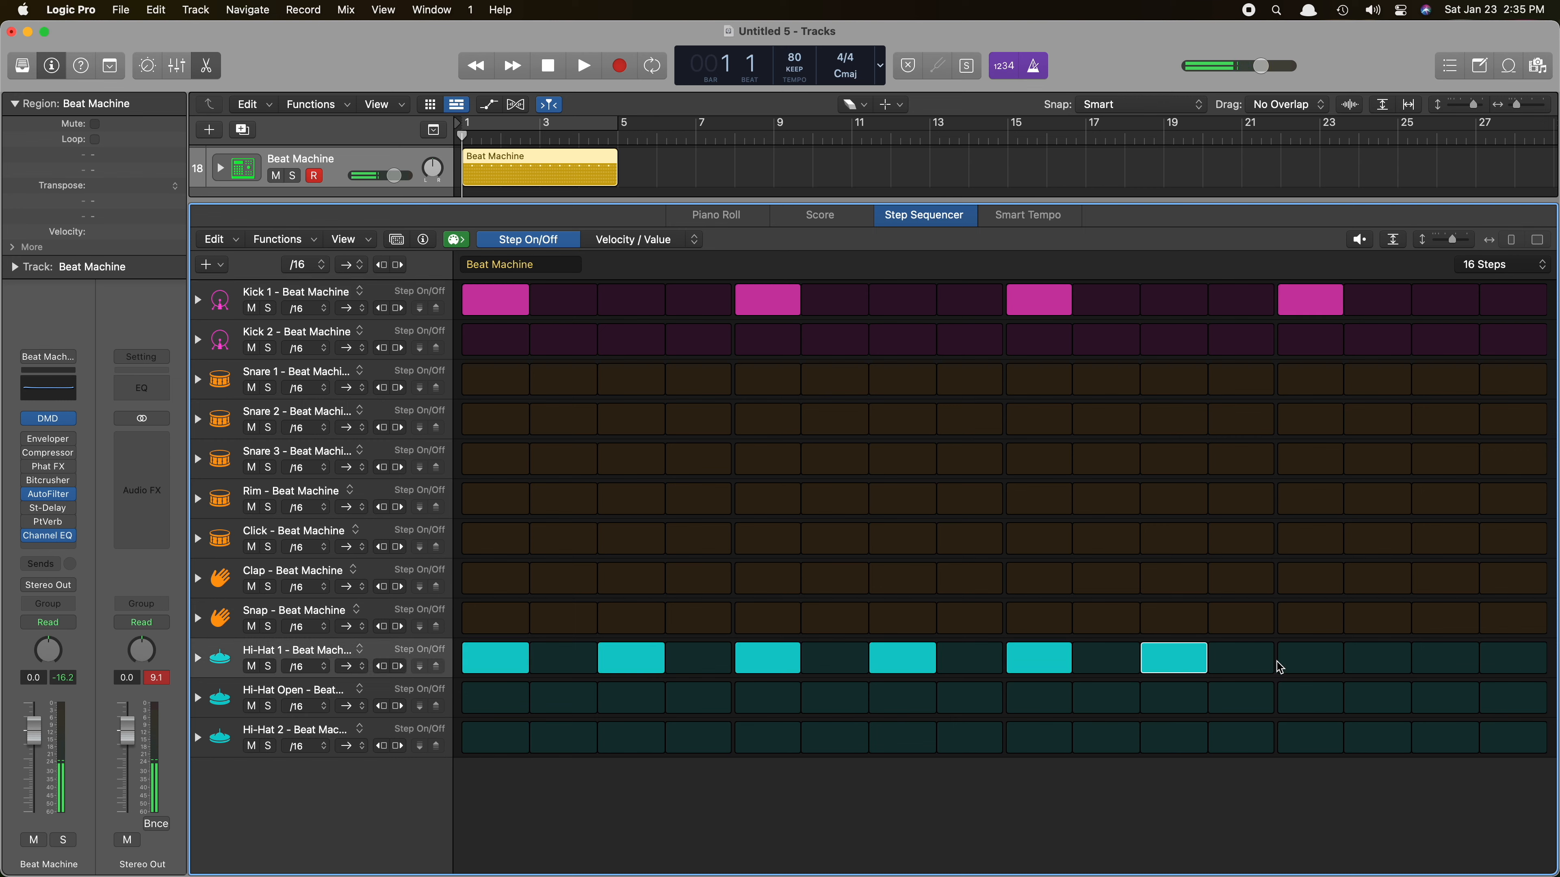
pyautogui.click(1290, 664)
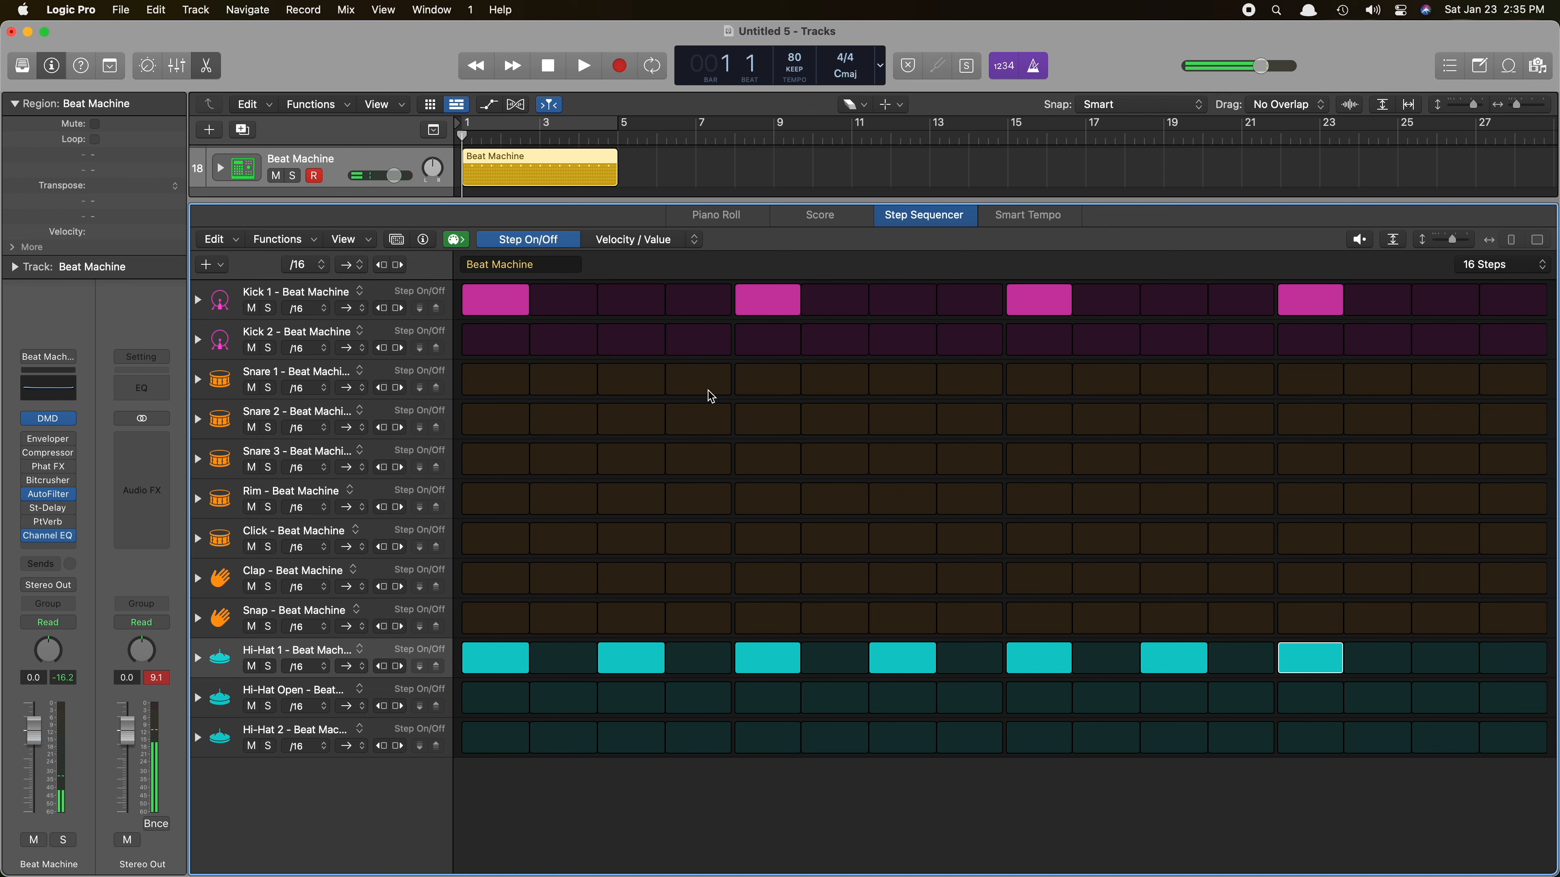
# Turn on Snare 1 at steps 5 and 13 and play back the Beat Machine pattern.
pyautogui.click(745, 388)
pyautogui.click(1318, 386)
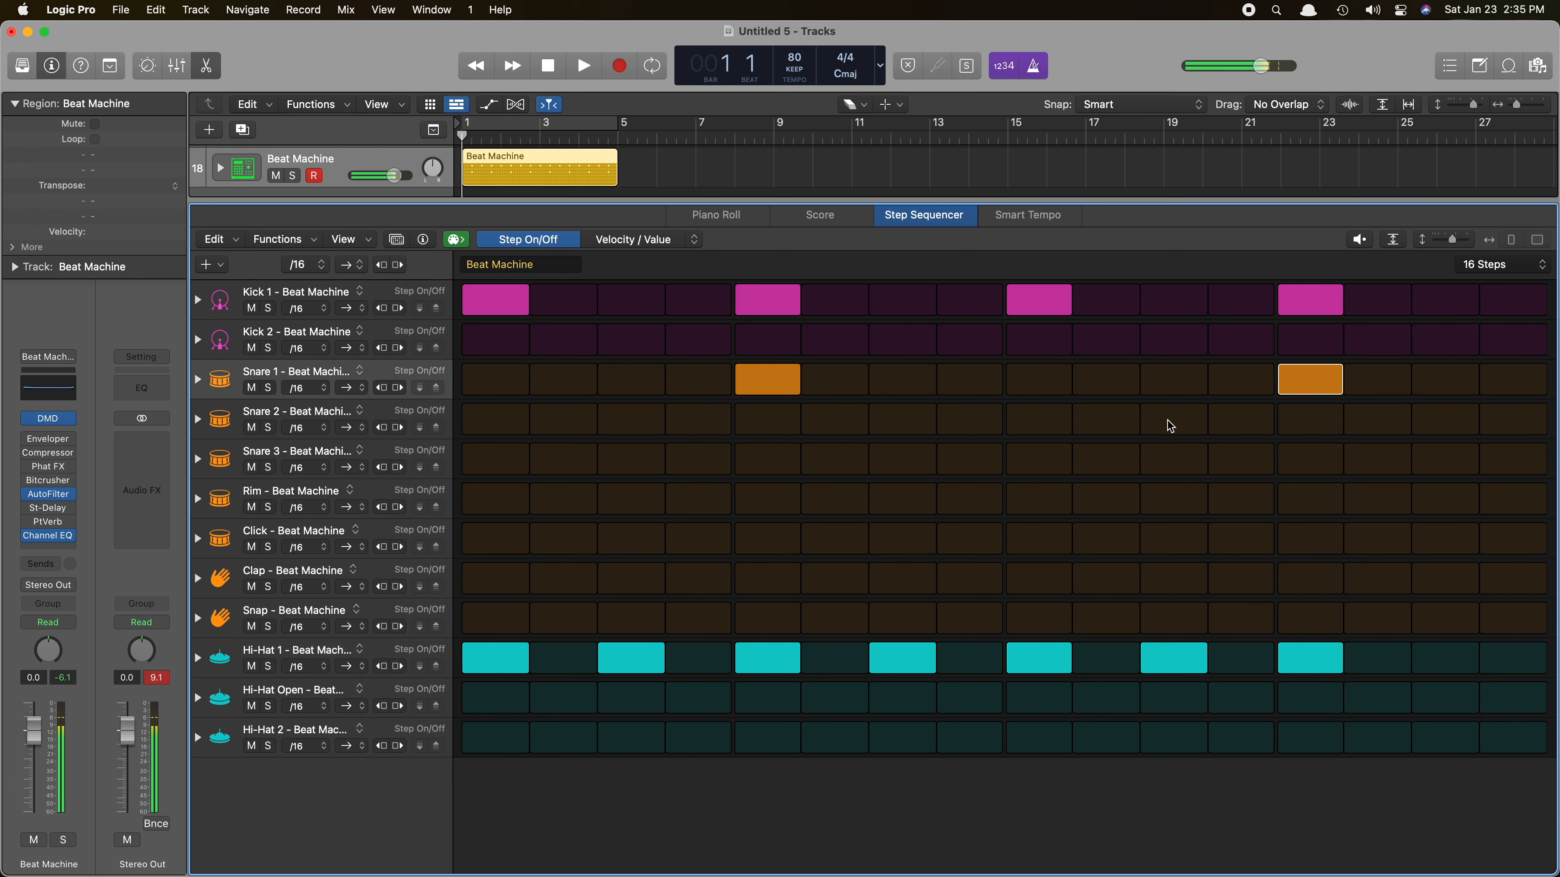
pyautogui.press('space')
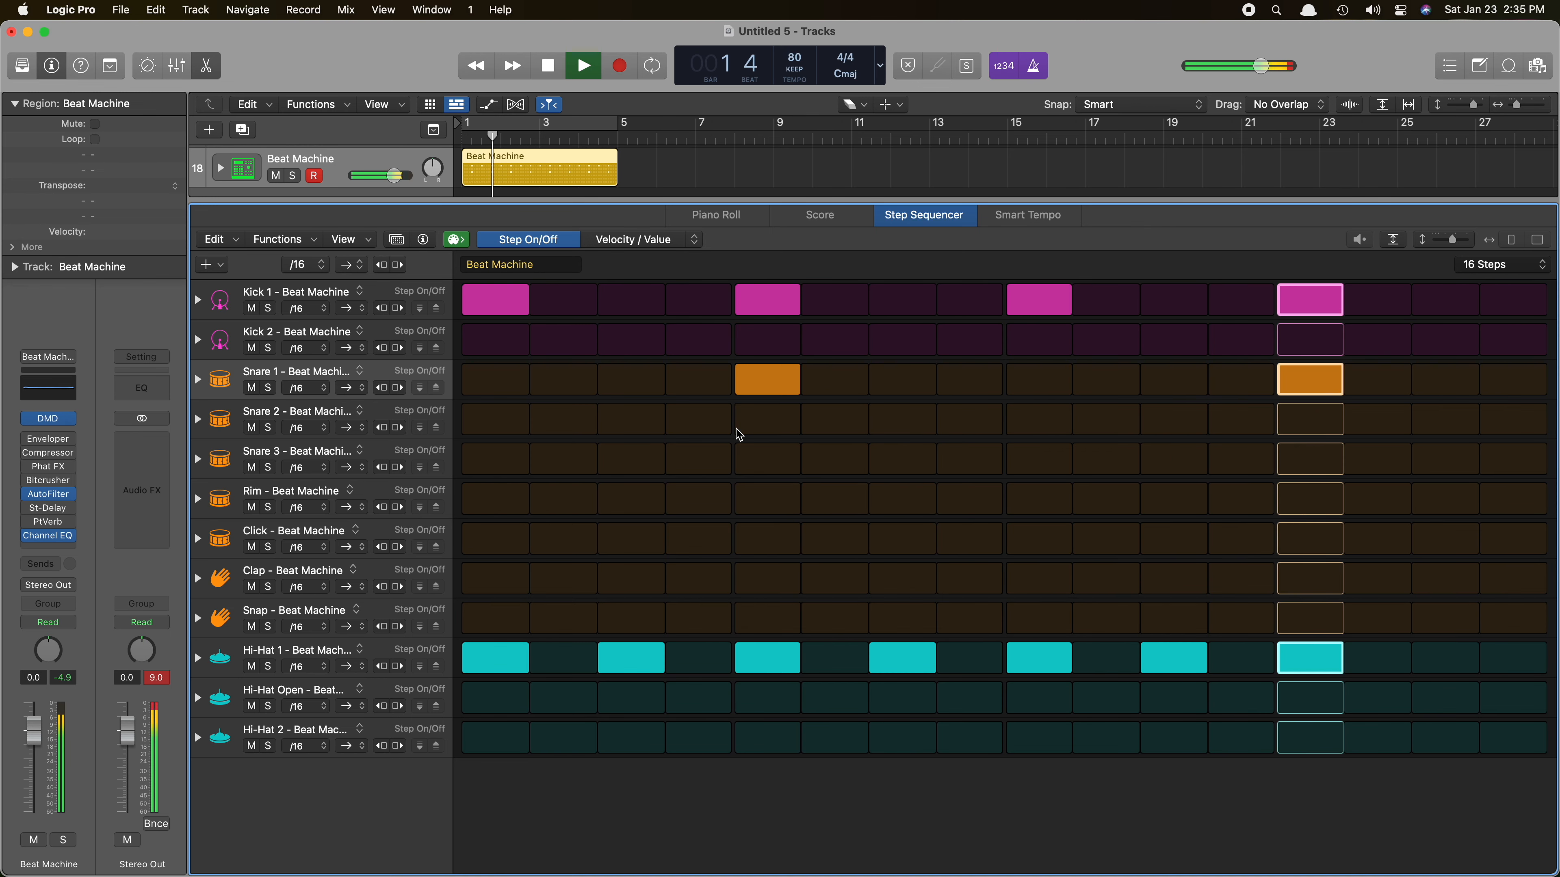
pyautogui.press('space')
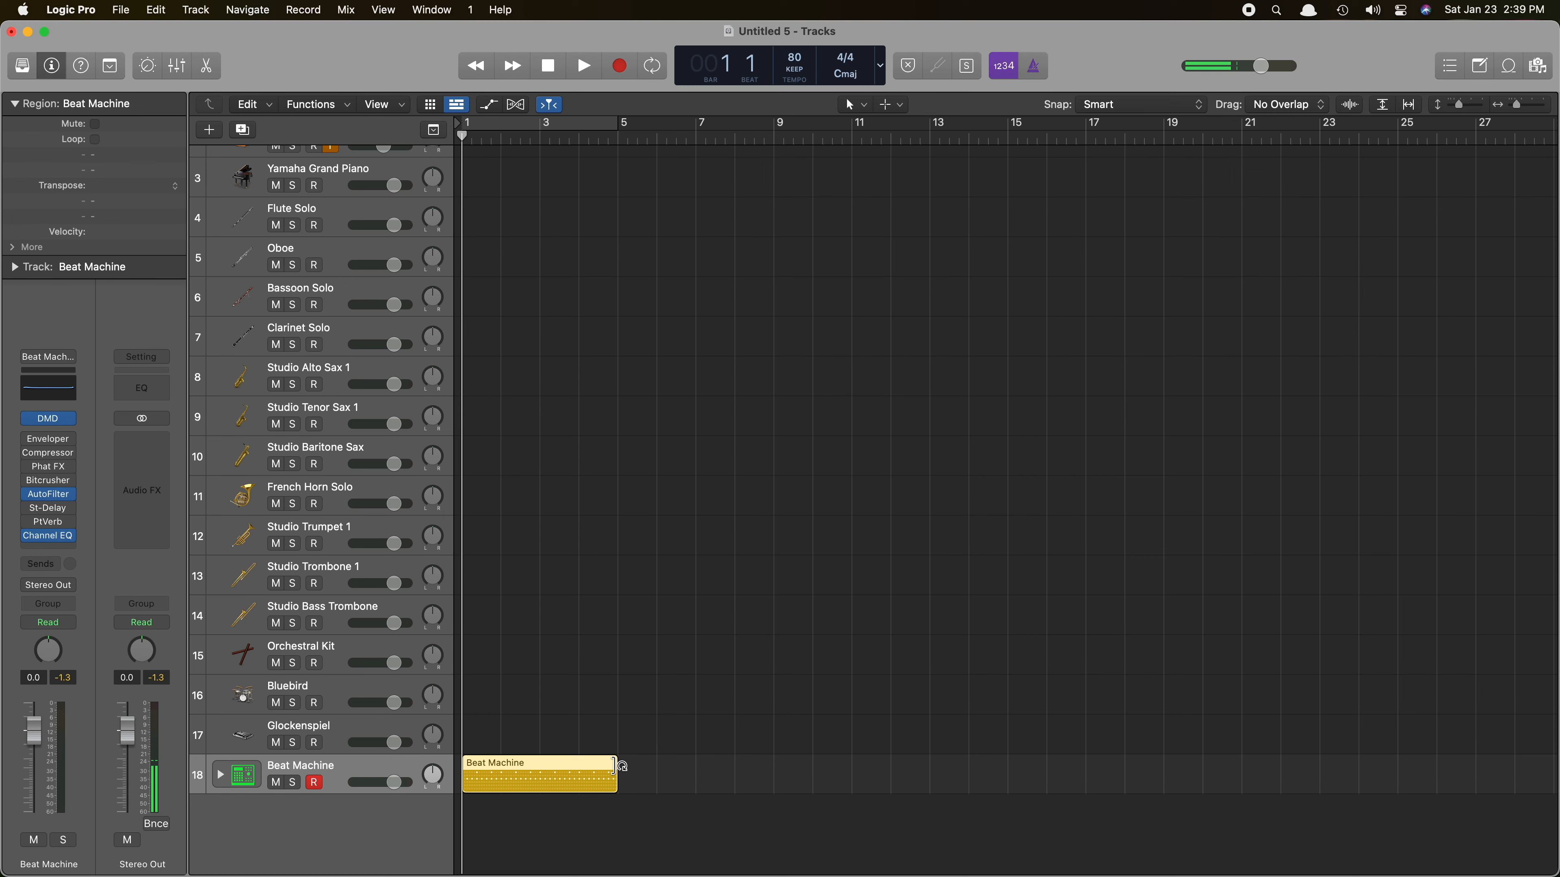
# Loop the Beat Machine region out to about bar 25 and play it back.
pyautogui.moveTo(617, 765); pyautogui.dragTo(1406, 772)
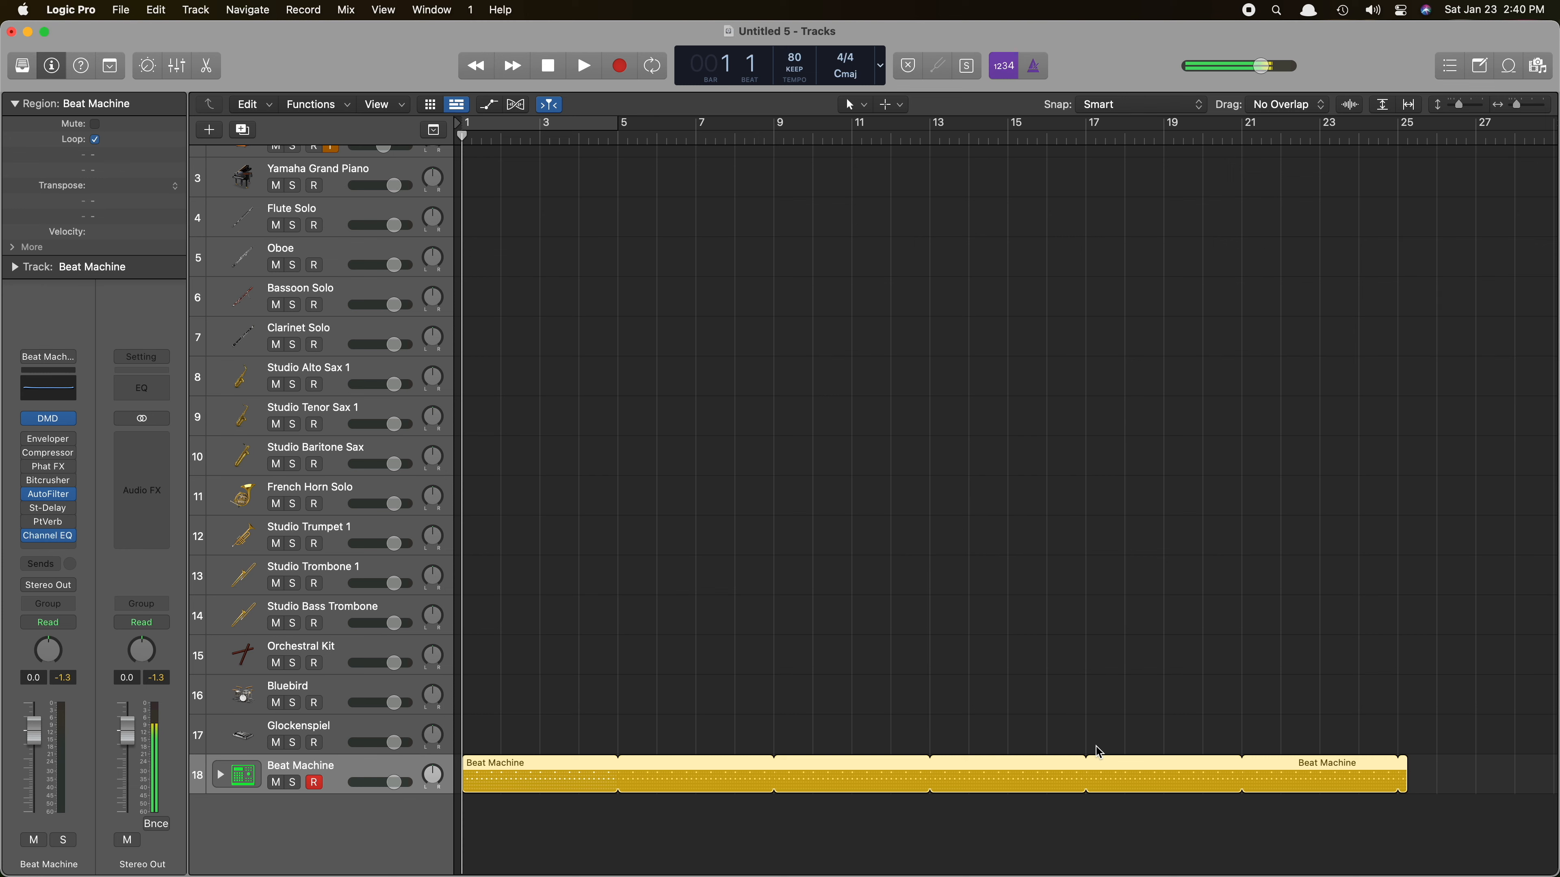
pyautogui.press('space')
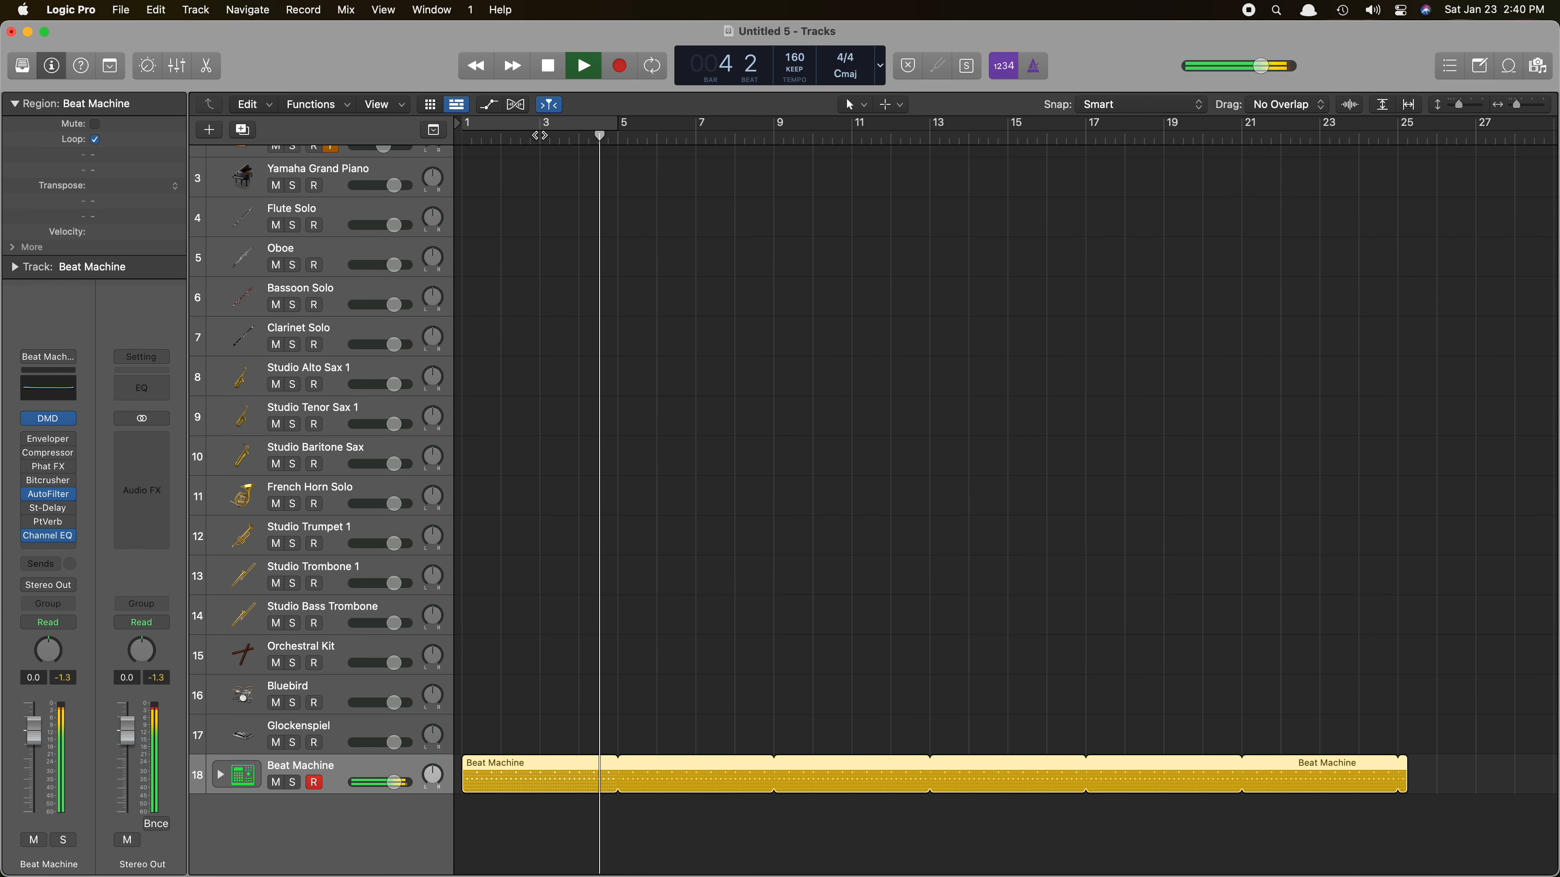
pyautogui.press('space')
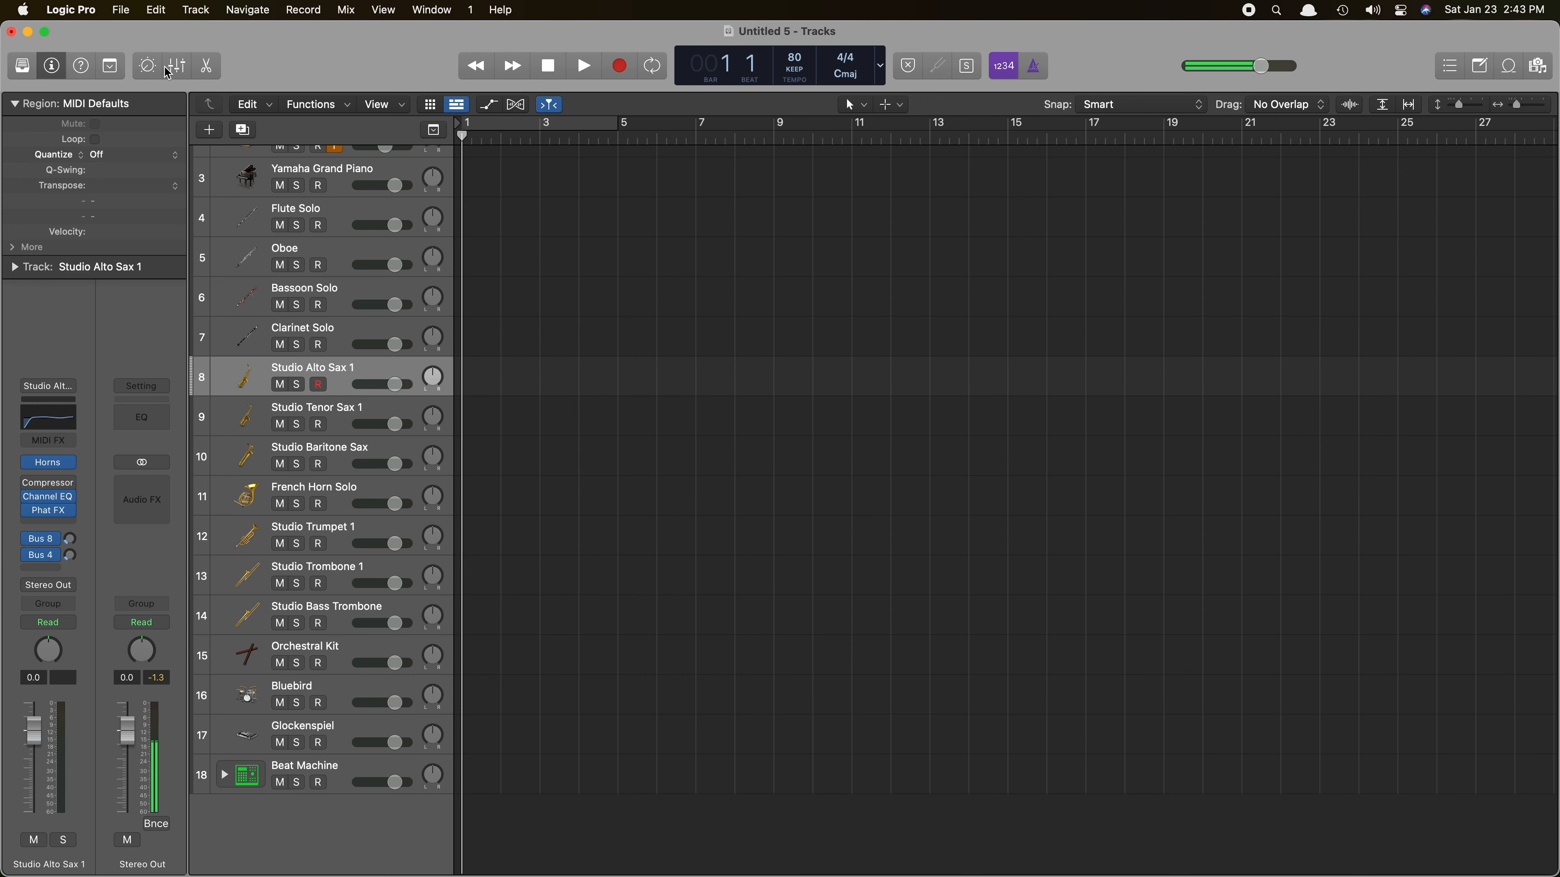
# In Controller Assignments, learn a MIDI keyboard control for the Speaker track's Mute, then end learning.
pyautogui.click(86, 9)
pyautogui.moveTo(99, 83)
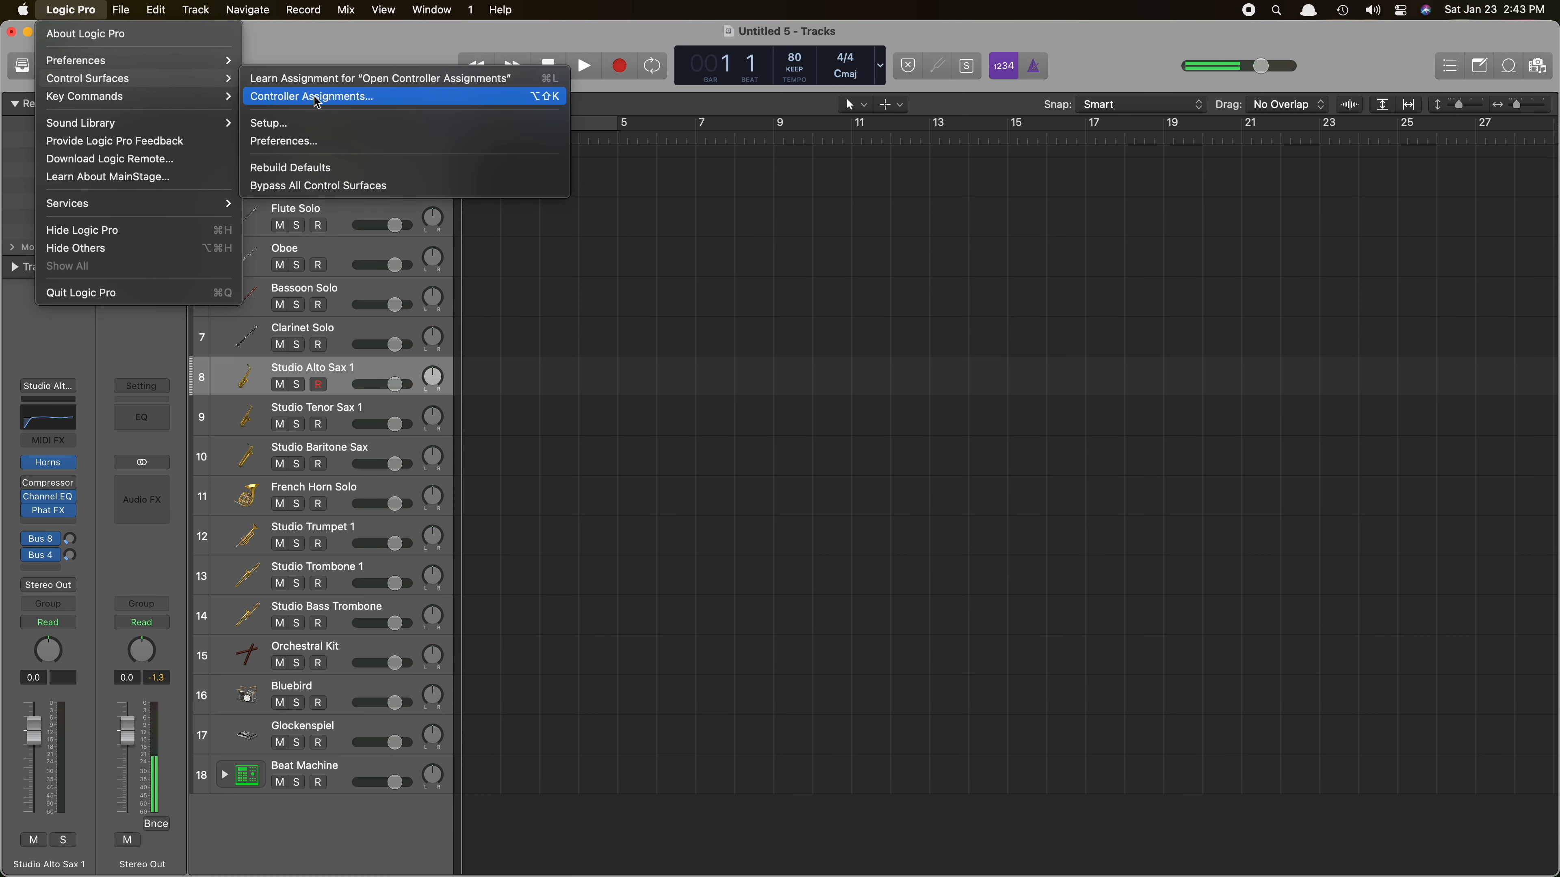
pyautogui.click(352, 103)
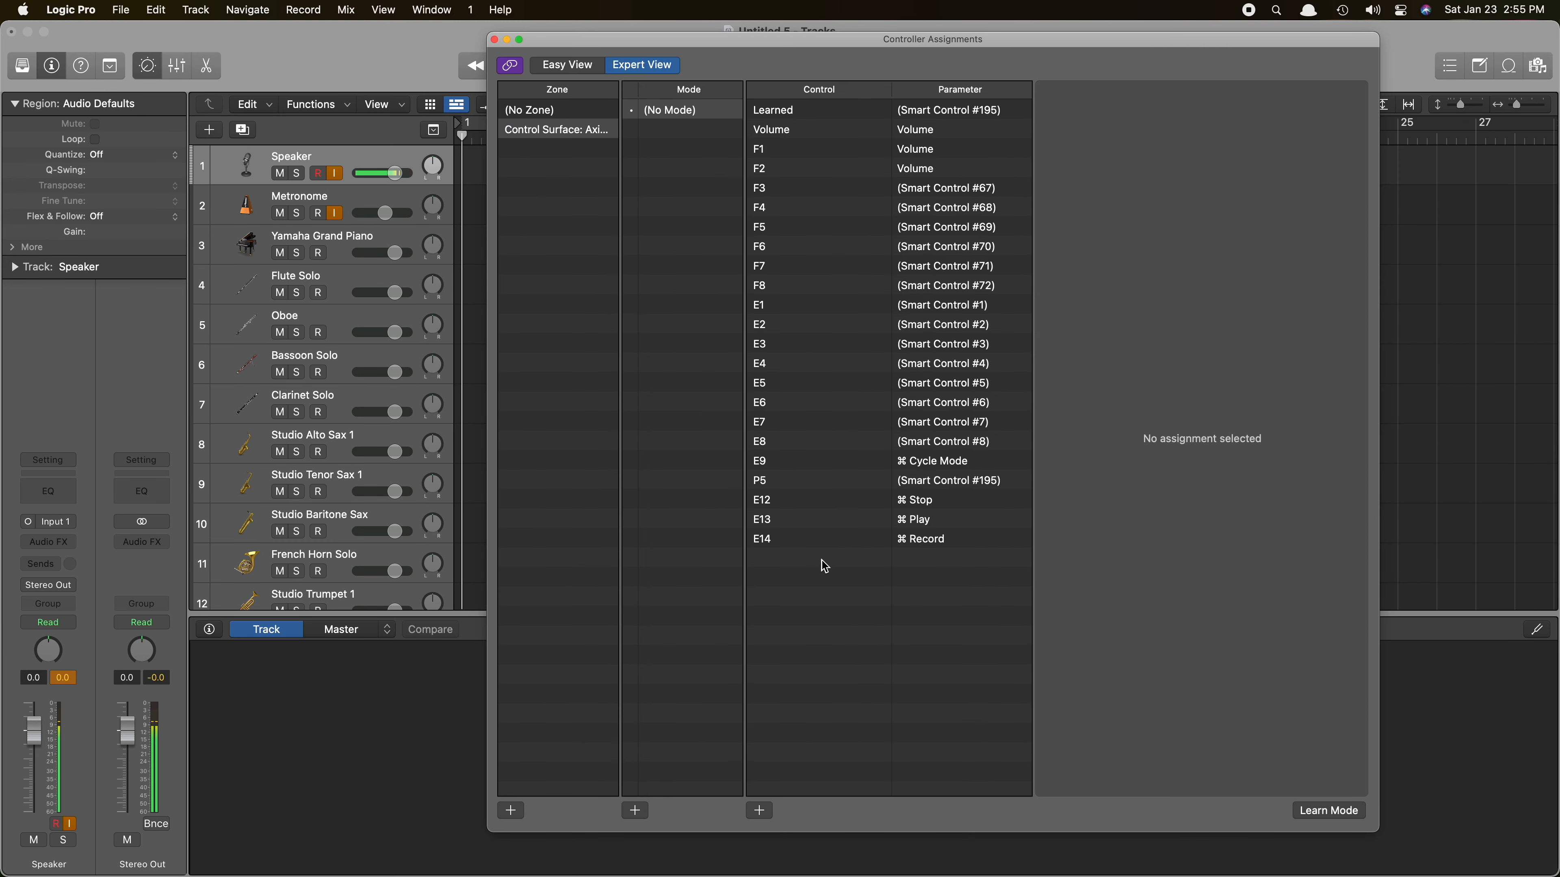
pyautogui.click(364, 165)
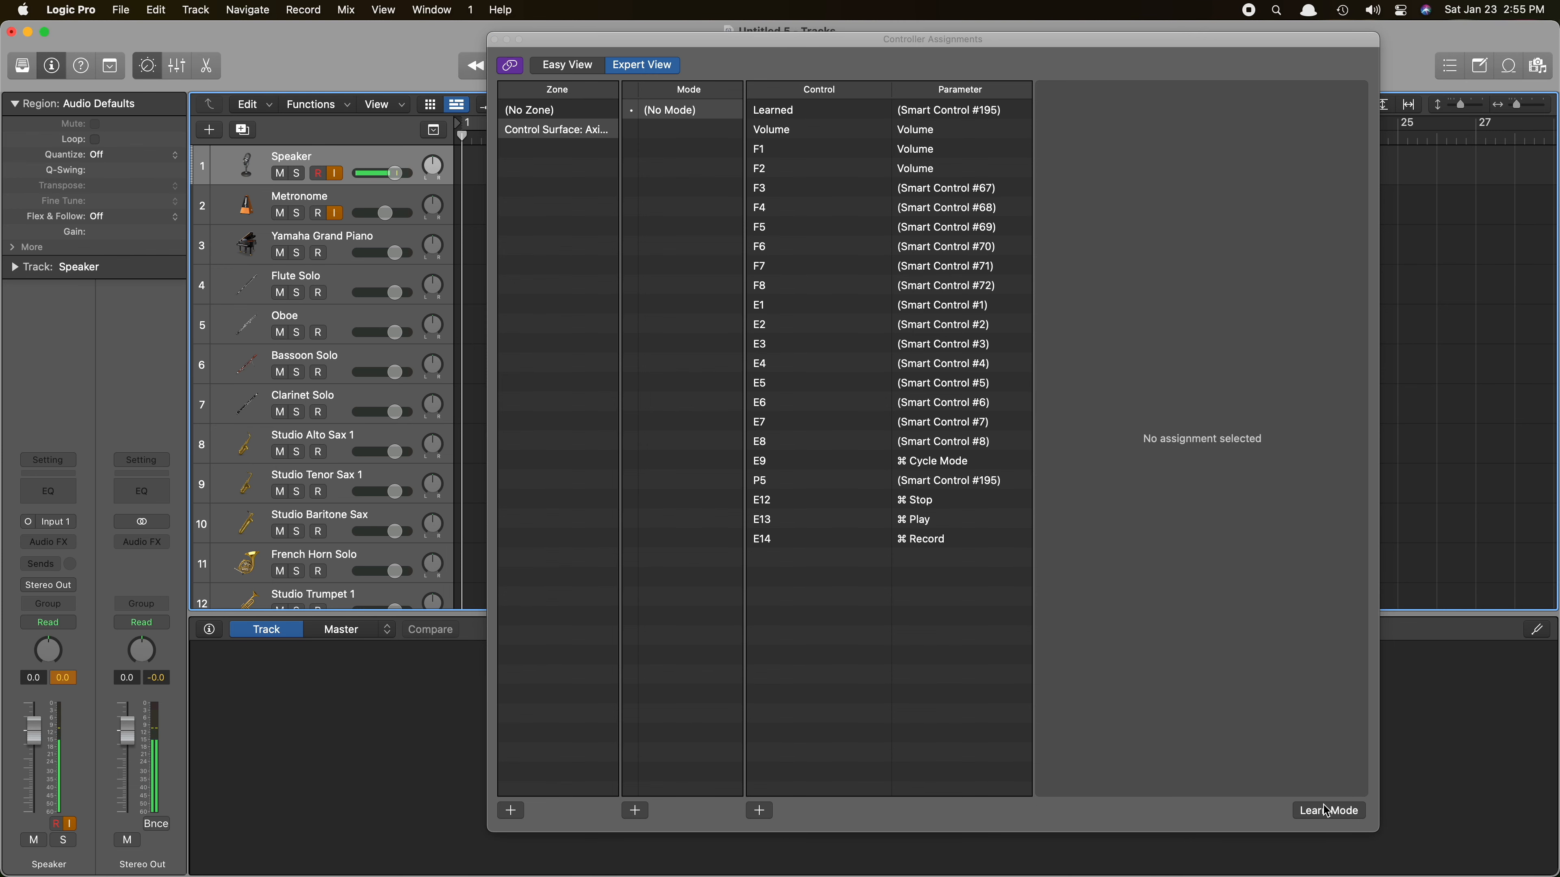
pyautogui.click(1311, 812)
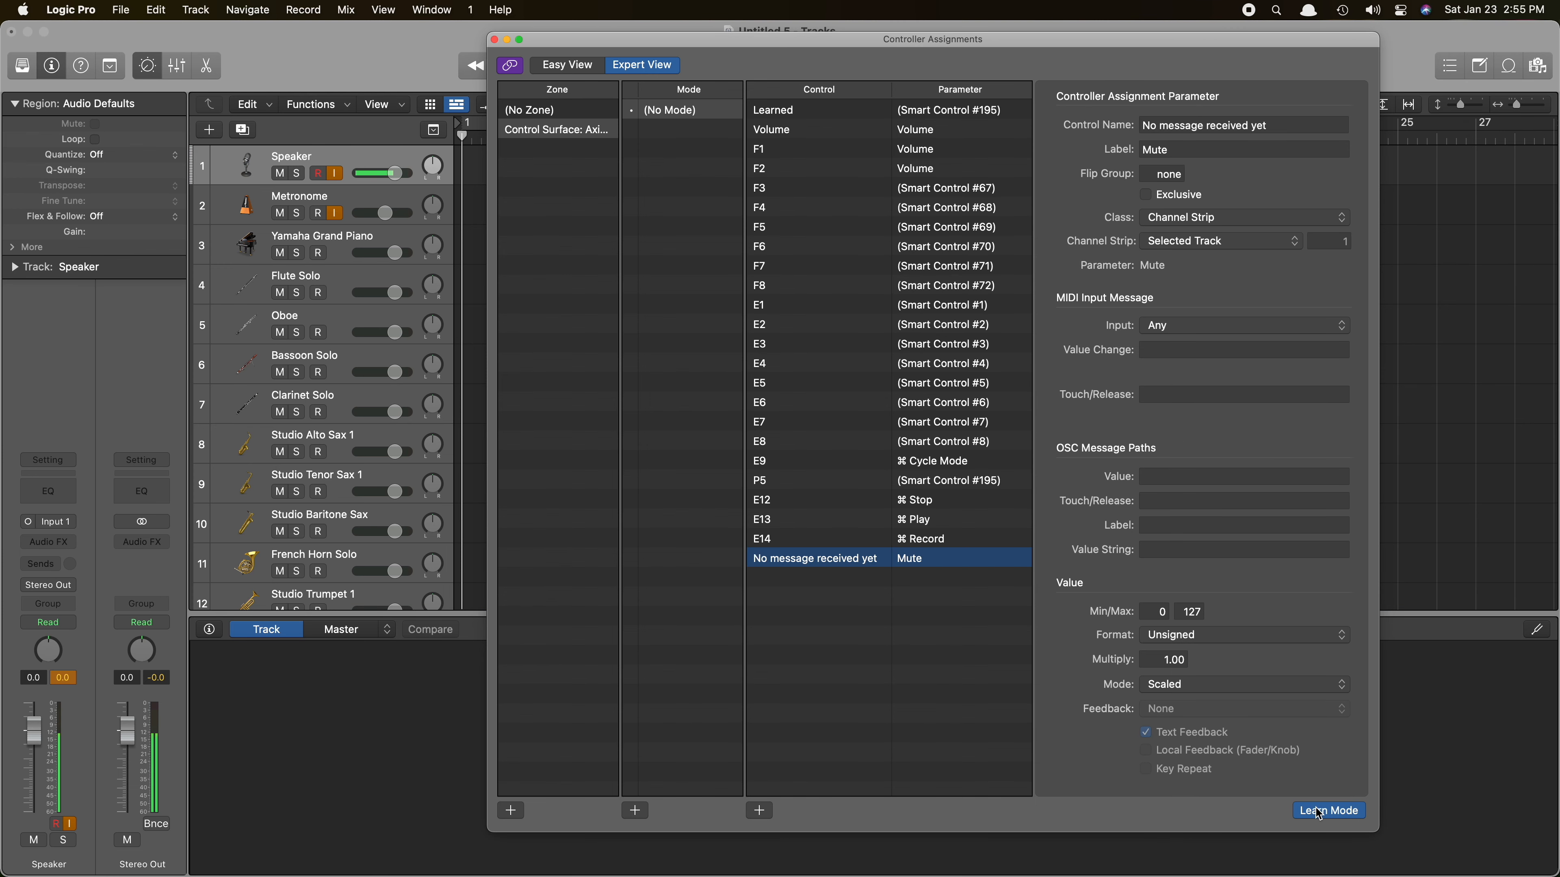
pyautogui.click(280, 178)
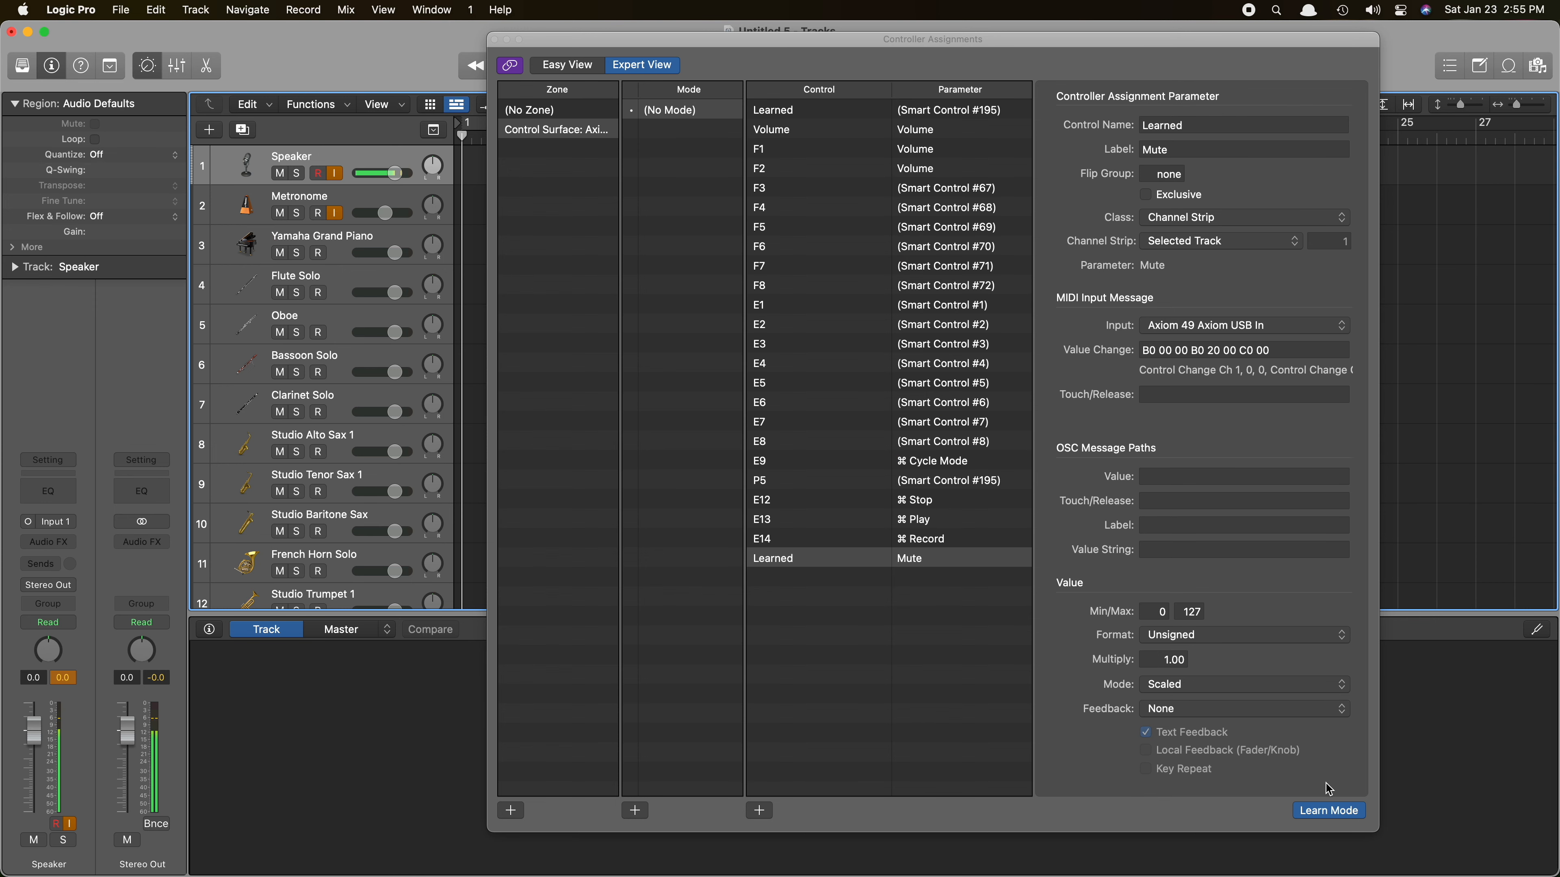
pyautogui.click(1322, 813)
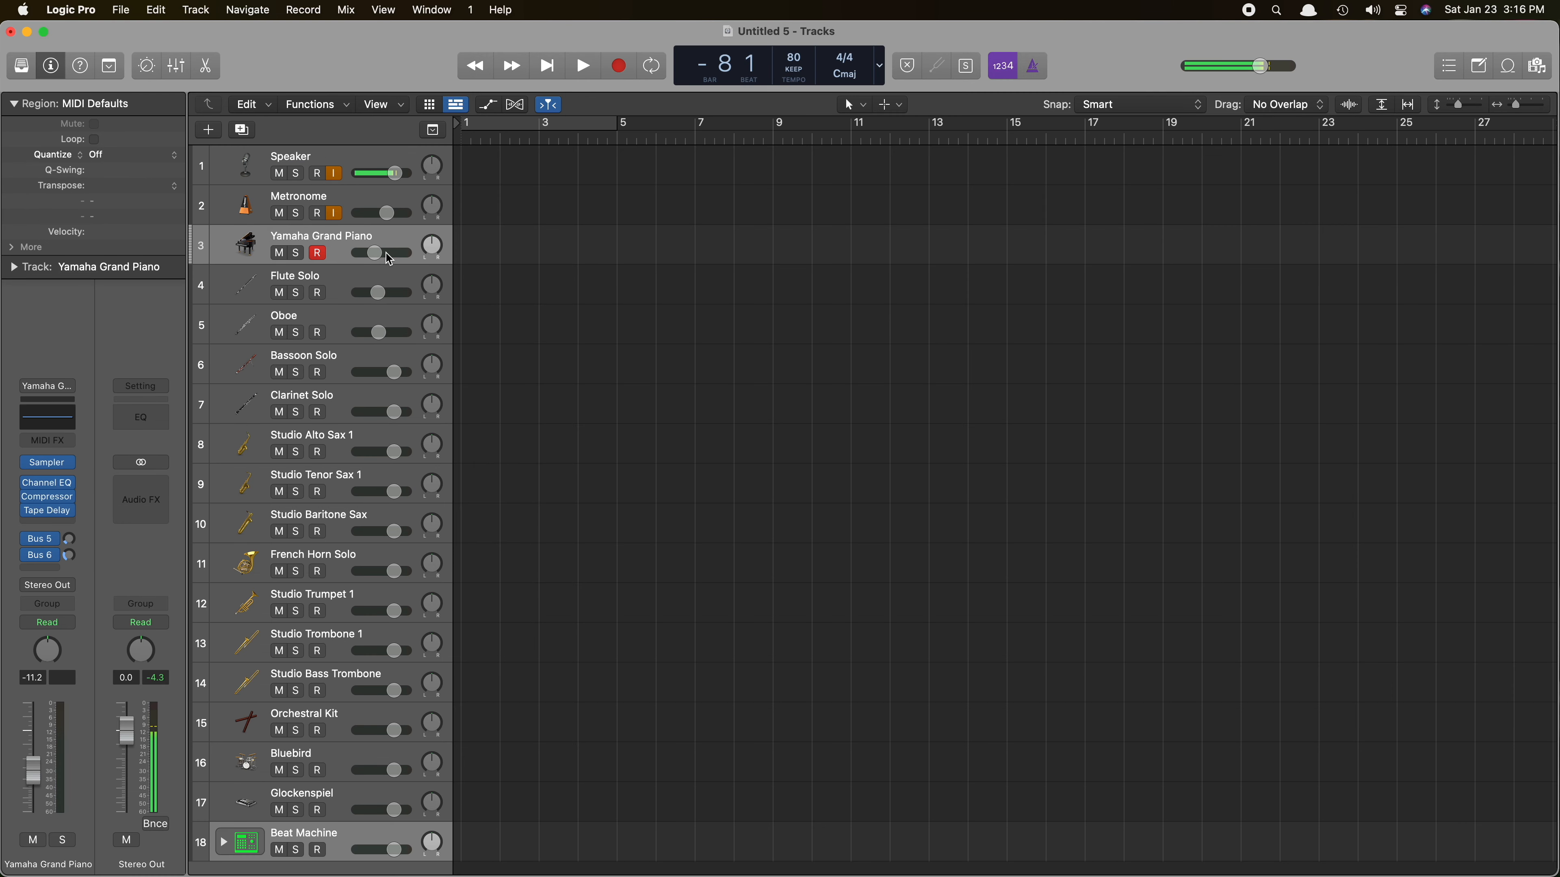
# In Controller Assignments, learn keyboard fader F8 as the selected track's Volume using the Yamaha Grand Piano volume.
pyautogui.moveTo(389, 258)
pyautogui.mouseDown()
pyautogui.moveTo(430, 249)
pyautogui.moveTo(376, 251)
pyautogui.moveTo(446, 250)
pyautogui.moveTo(405, 256)
pyautogui.mouseUp()
pyautogui.click(71, 9)
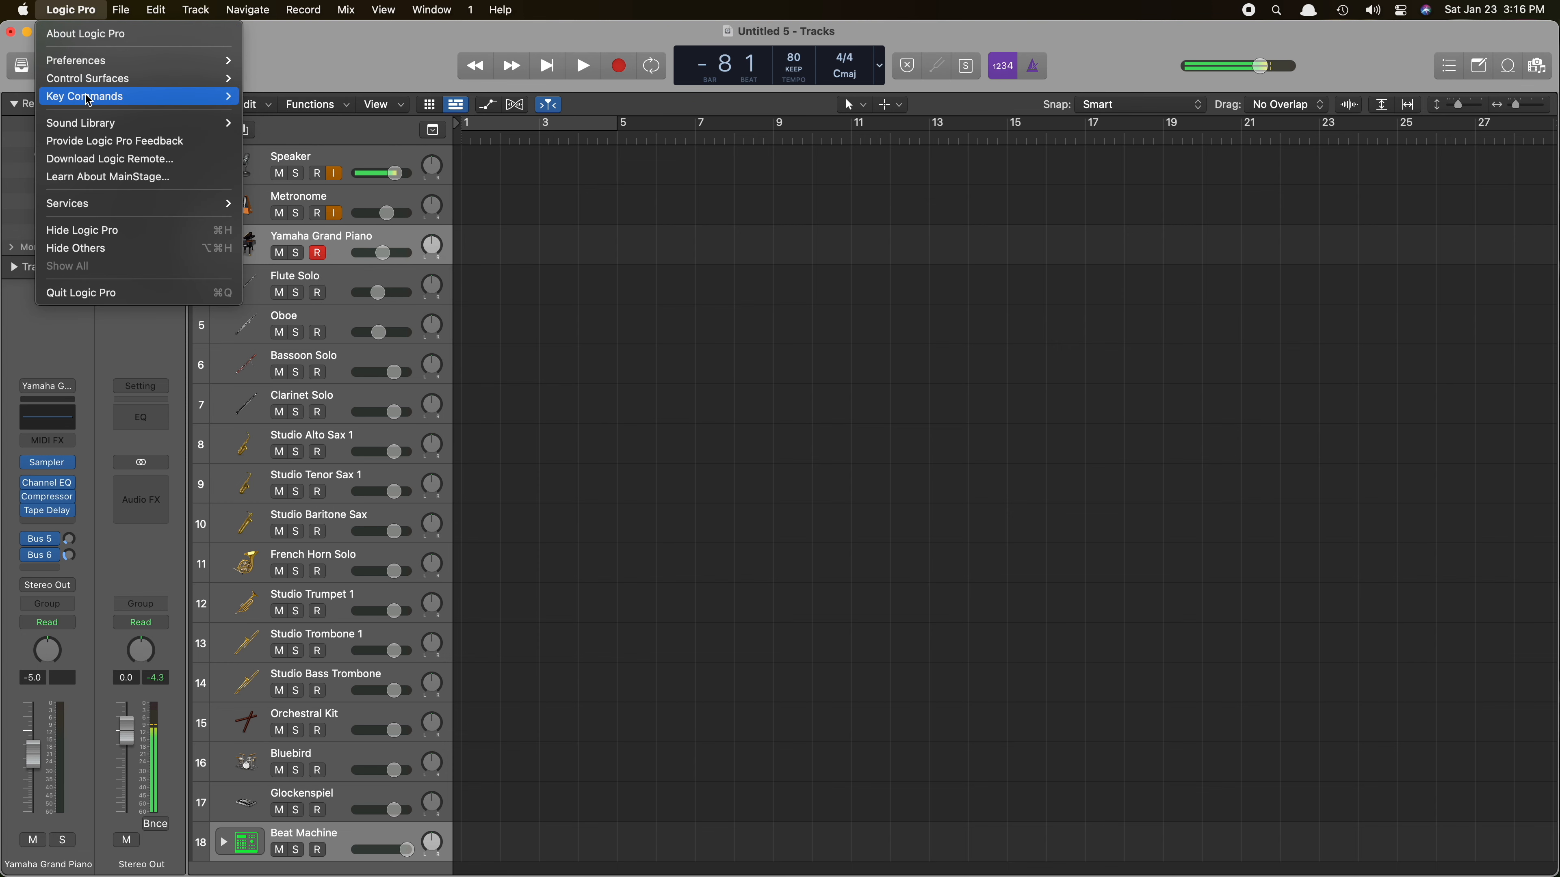
pyautogui.moveTo(90, 102)
pyautogui.click(295, 97)
pyautogui.click(935, 609)
pyautogui.click(1429, 806)
pyautogui.moveTo(395, 260); pyautogui.dragTo(369, 253)
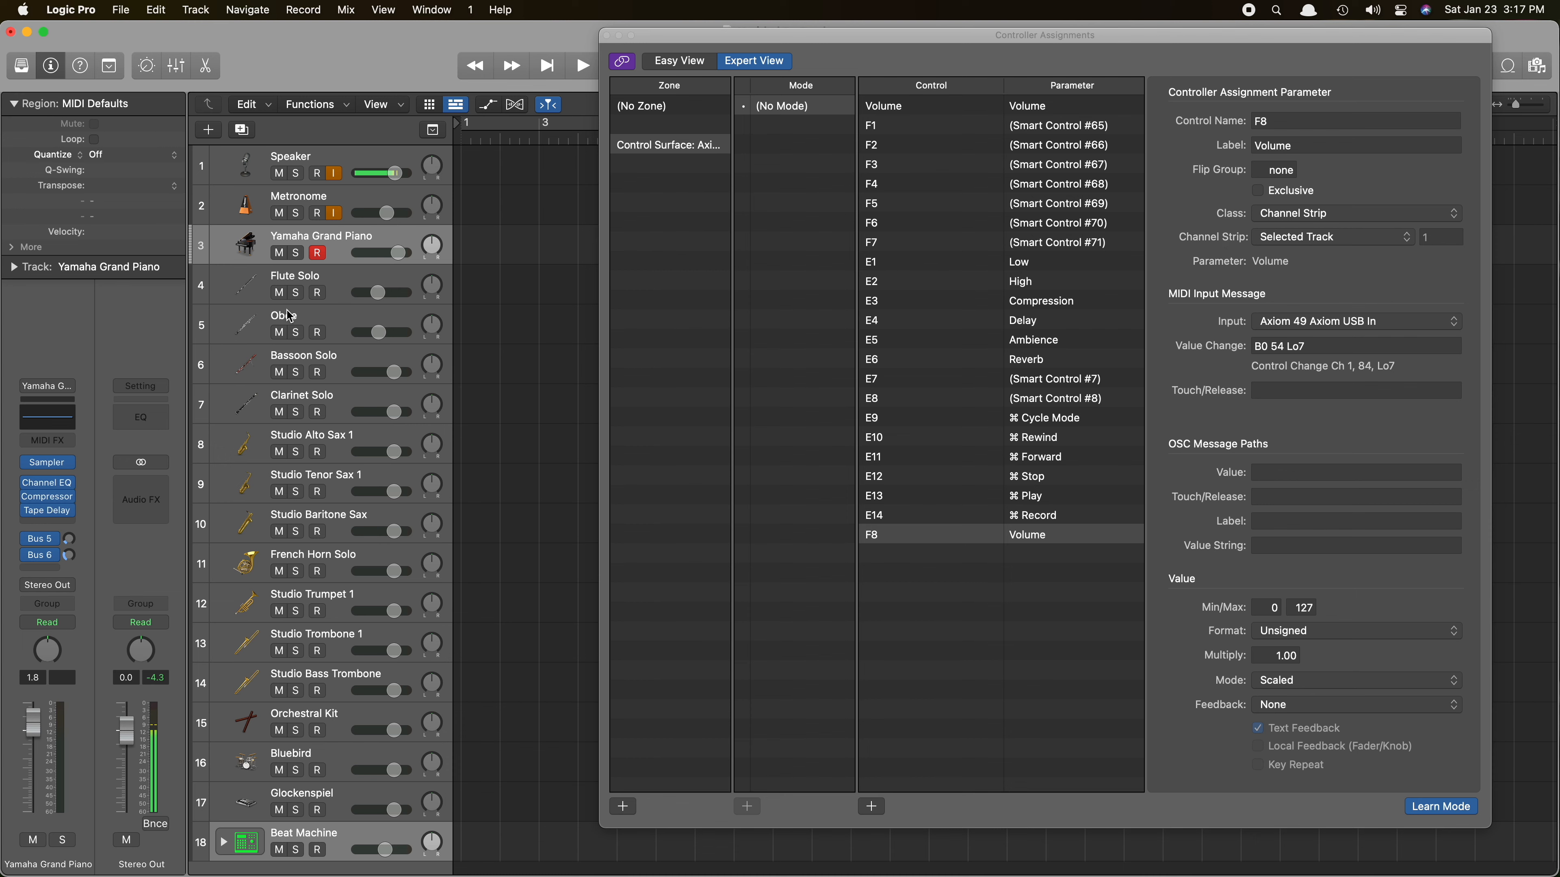
# Test the F8 volume fader by selecting the Oboe, Bassoon Solo, Clarinet Solo and Studio Alto Sax 1 tracks in turn.
pyautogui.click(324, 317)
pyautogui.click(339, 376)
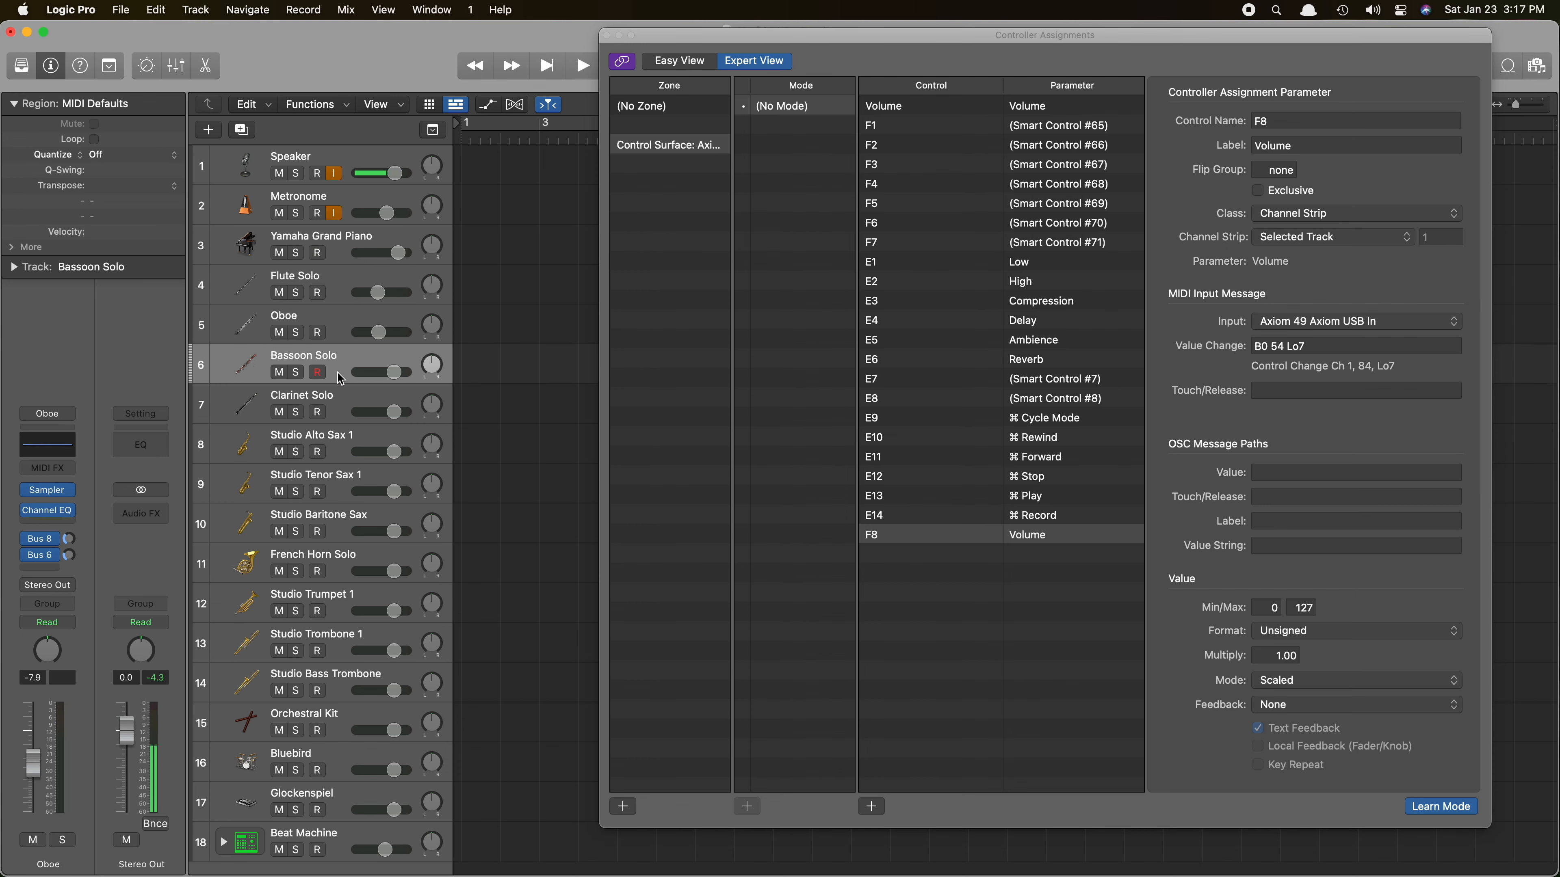
pyautogui.click(347, 405)
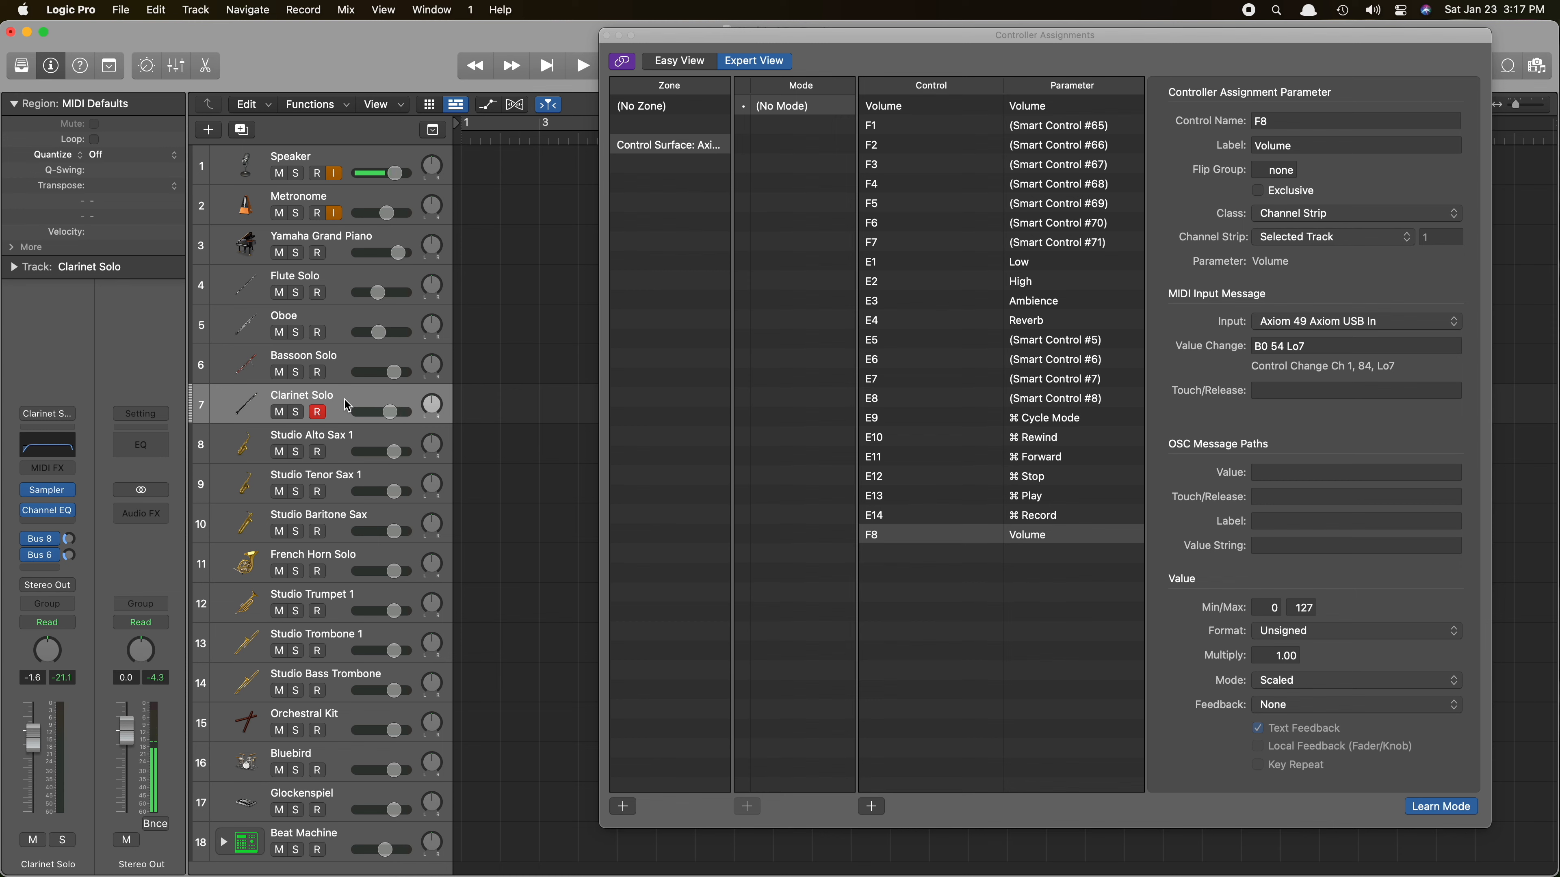
pyautogui.click(346, 448)
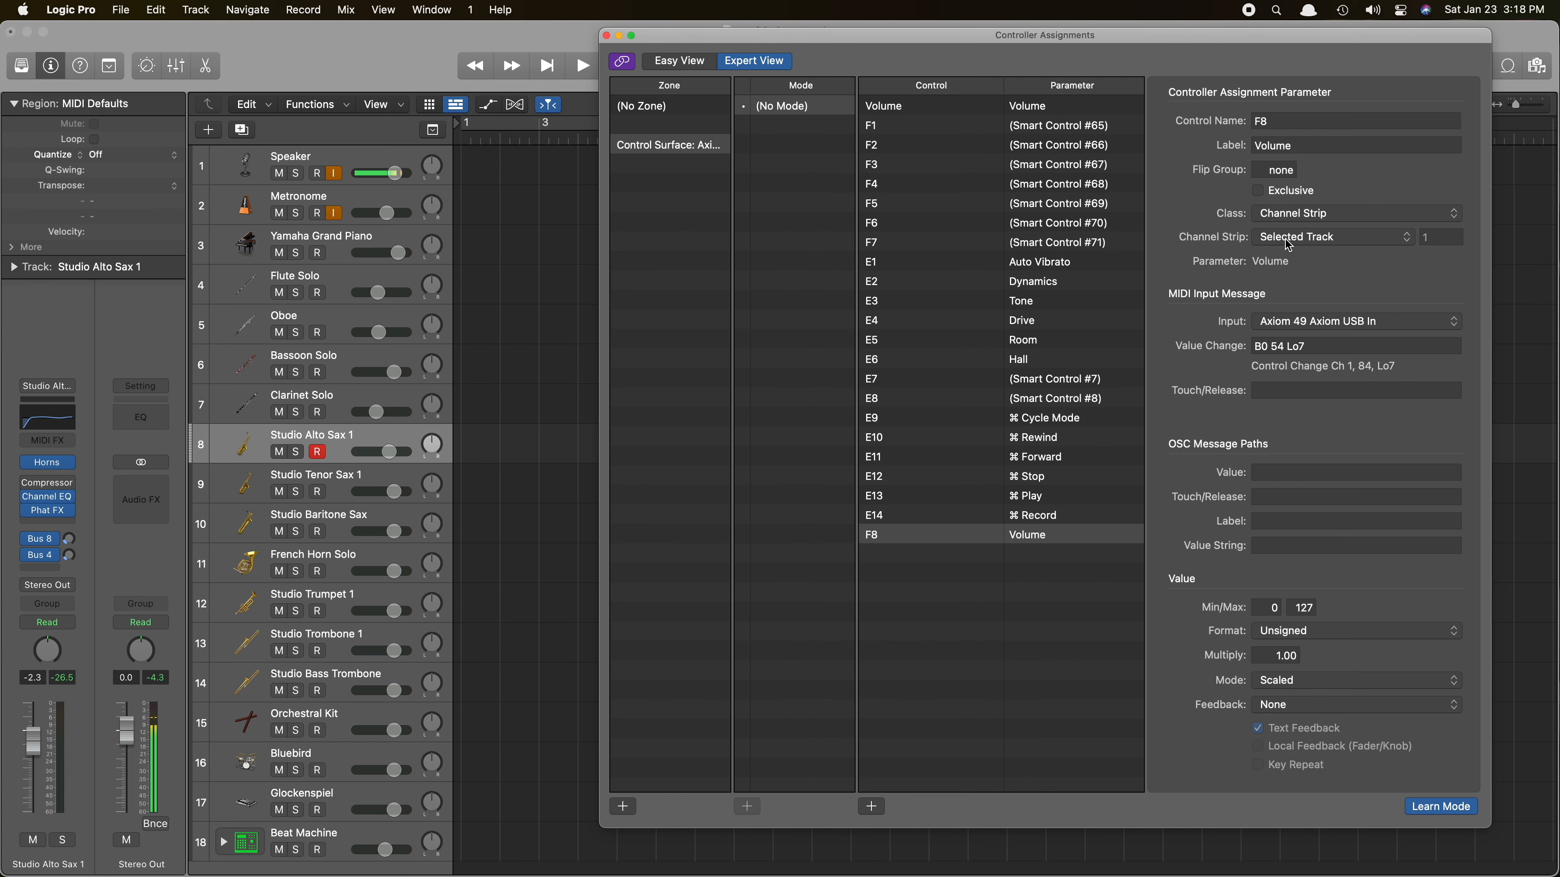
# Set the F8 Volume assignment's channel strip to Audio 1.
pyautogui.click(1288, 239)
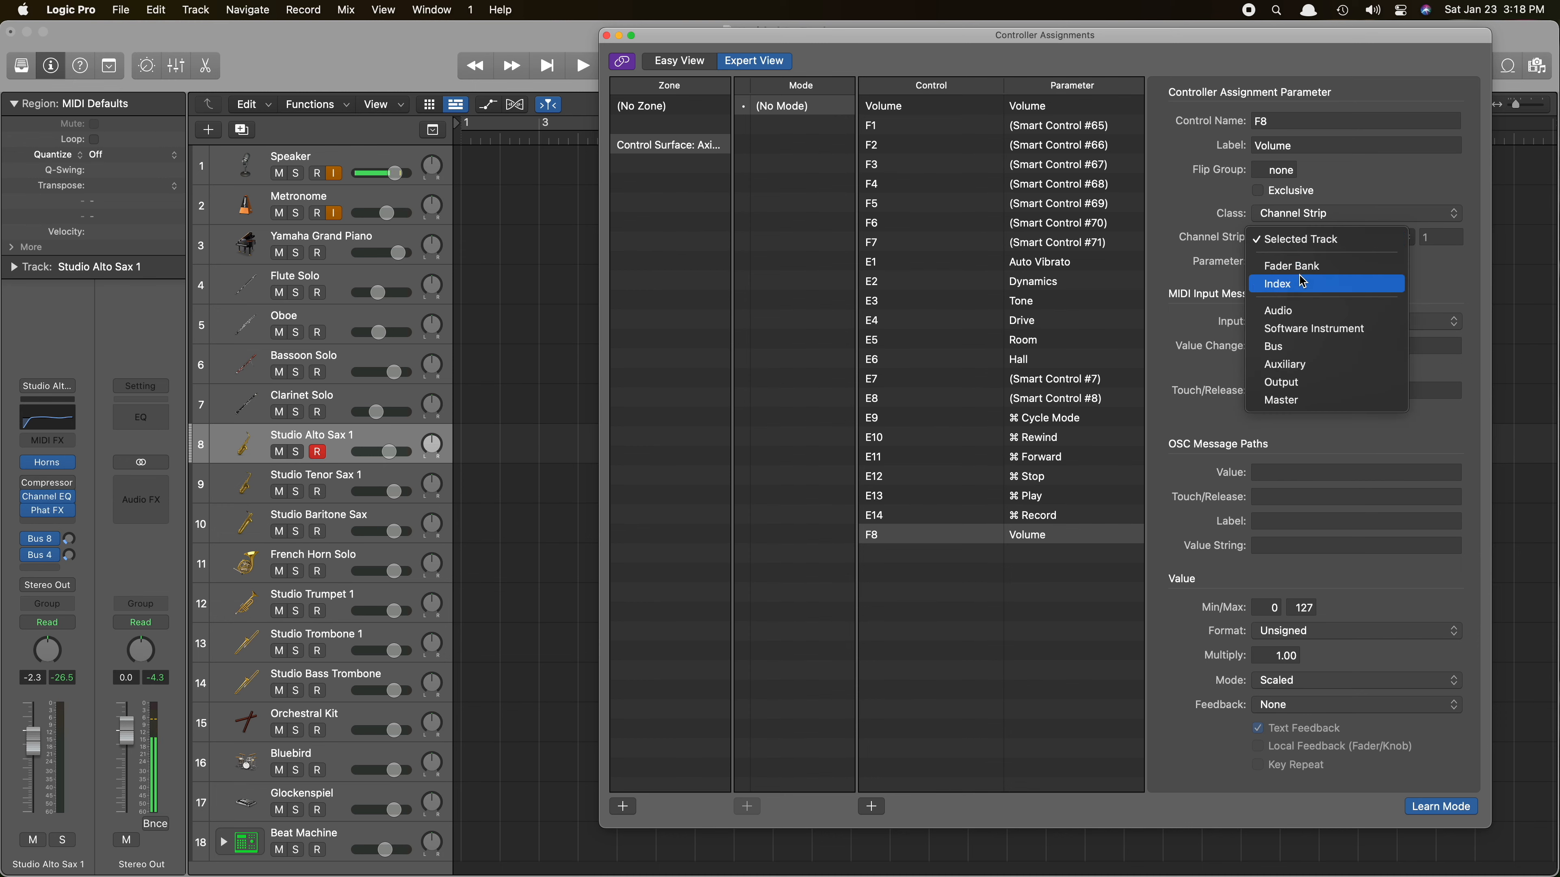
pyautogui.click(1290, 310)
pyautogui.click(1432, 239)
pyautogui.click(1416, 266)
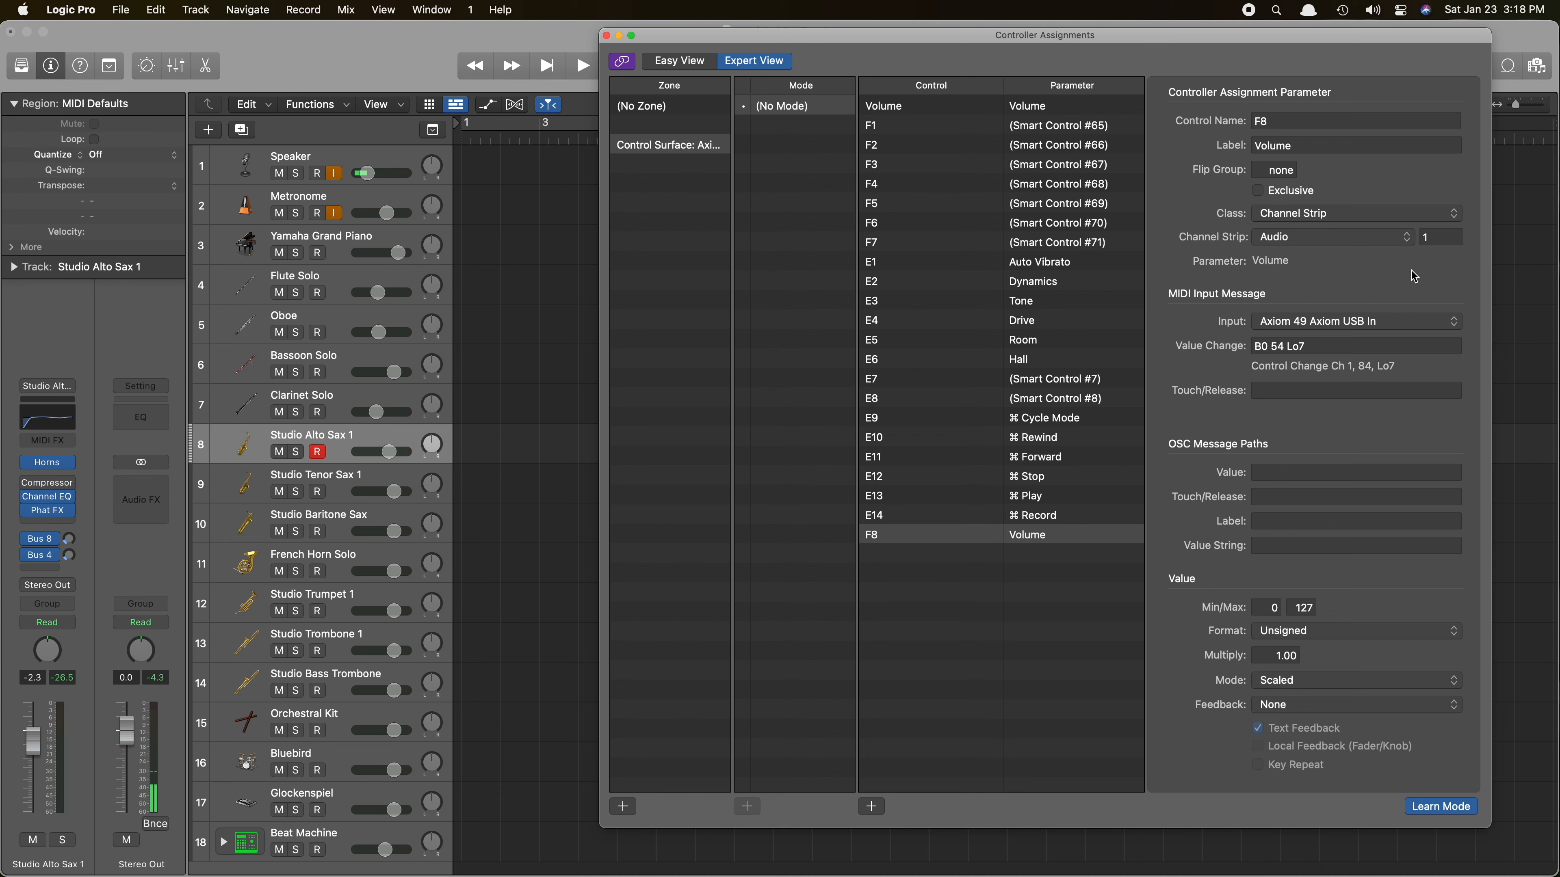
# Set the Volume assignment's audio channel strip number to 2 for fader F8 and select the Studio Tenor Sax 1 track.
pyautogui.moveTo(1435, 239); pyautogui.dragTo(1405, 236)
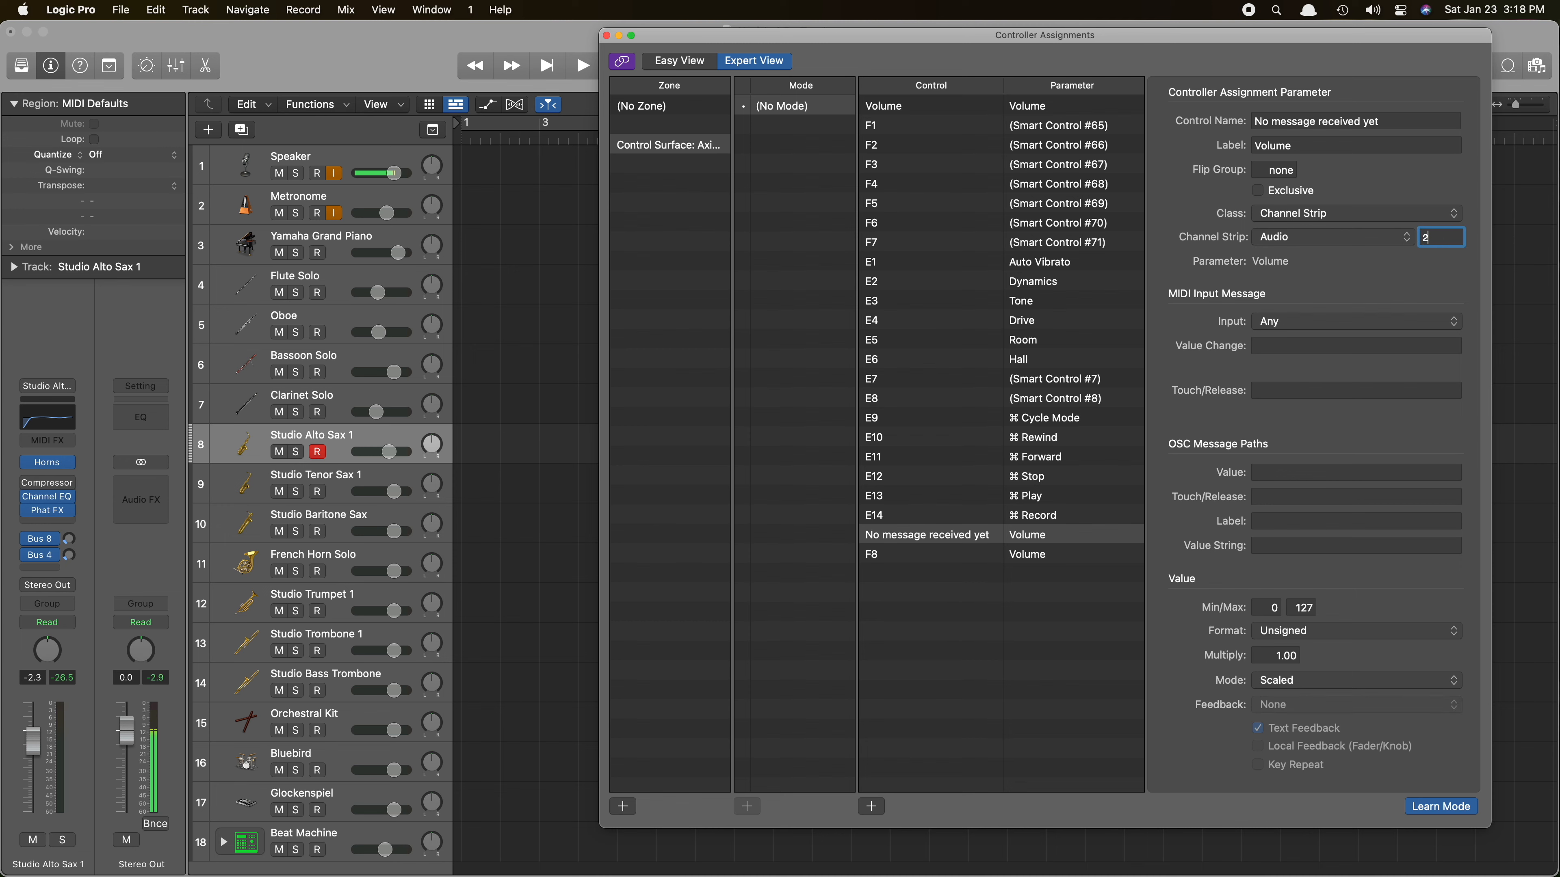
pyautogui.click(1385, 282)
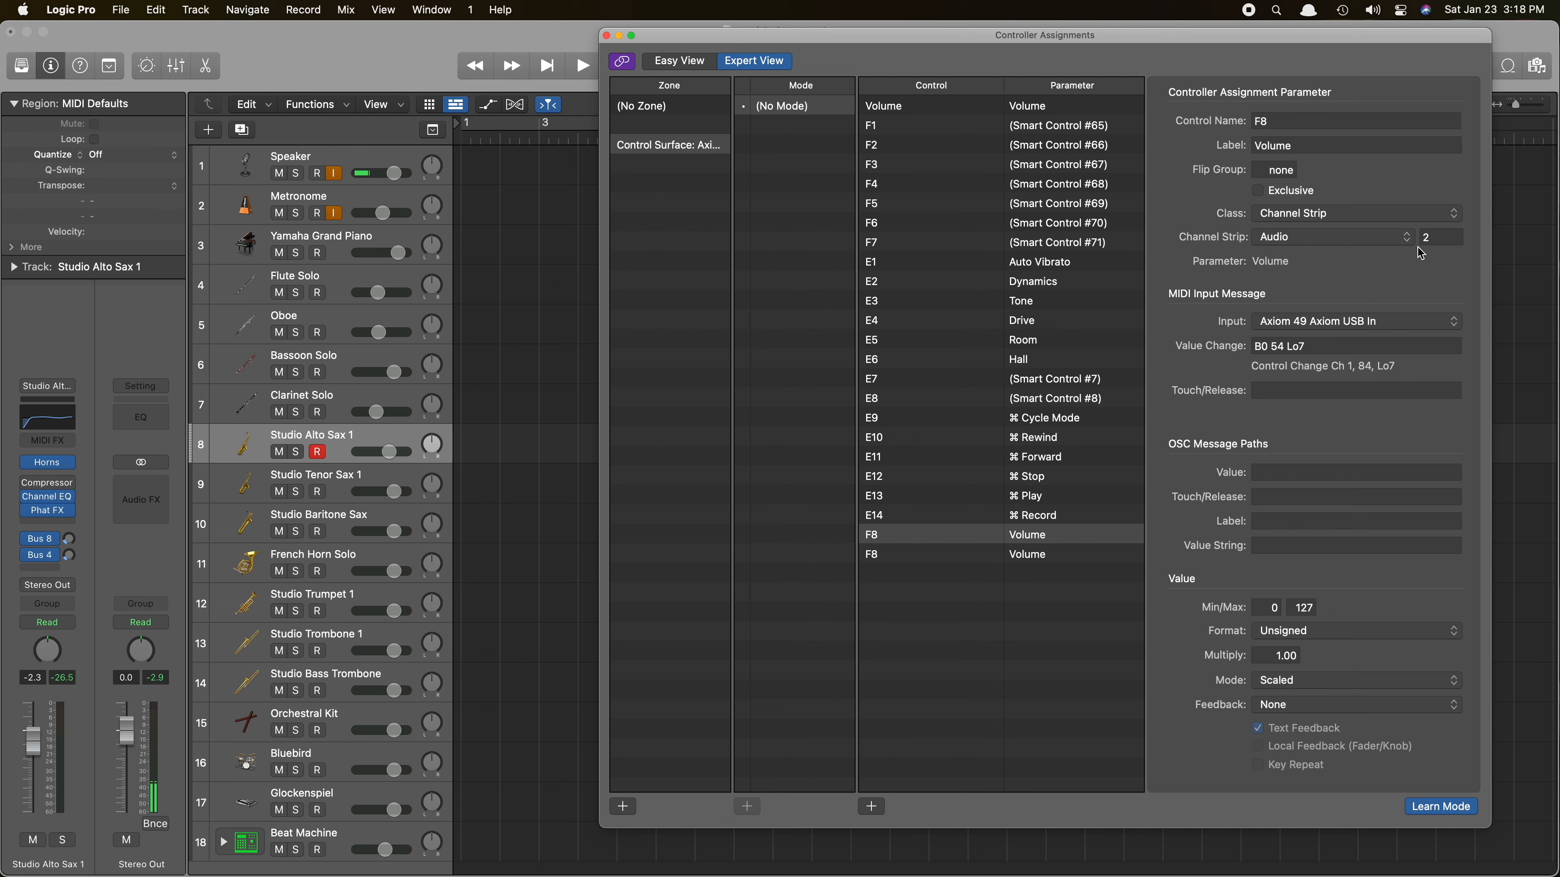
pyautogui.click(319, 481)
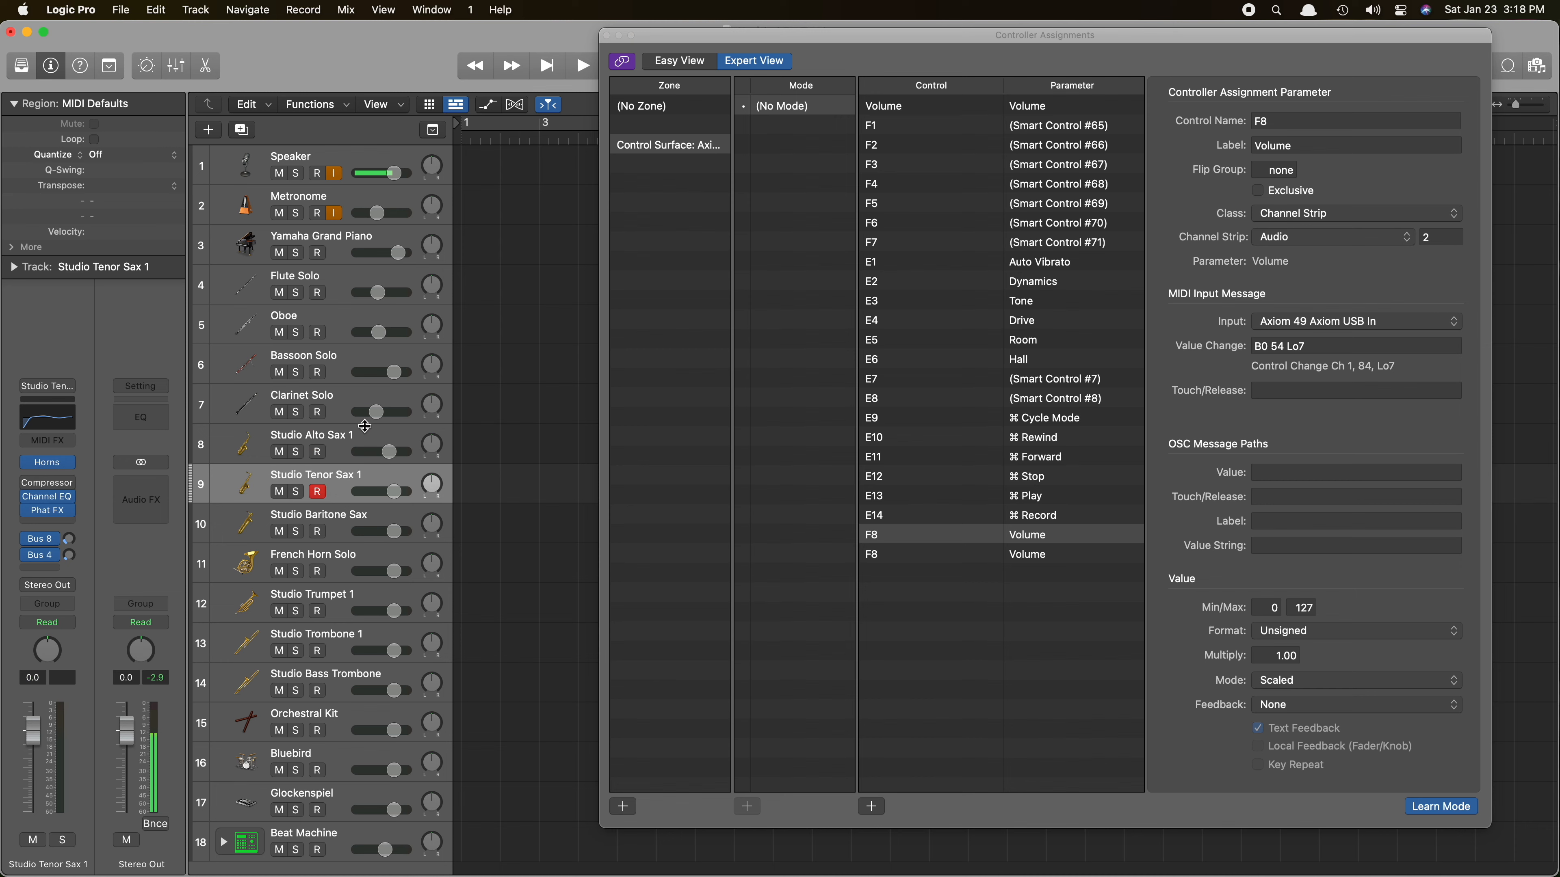
pyautogui.click(1305, 241)
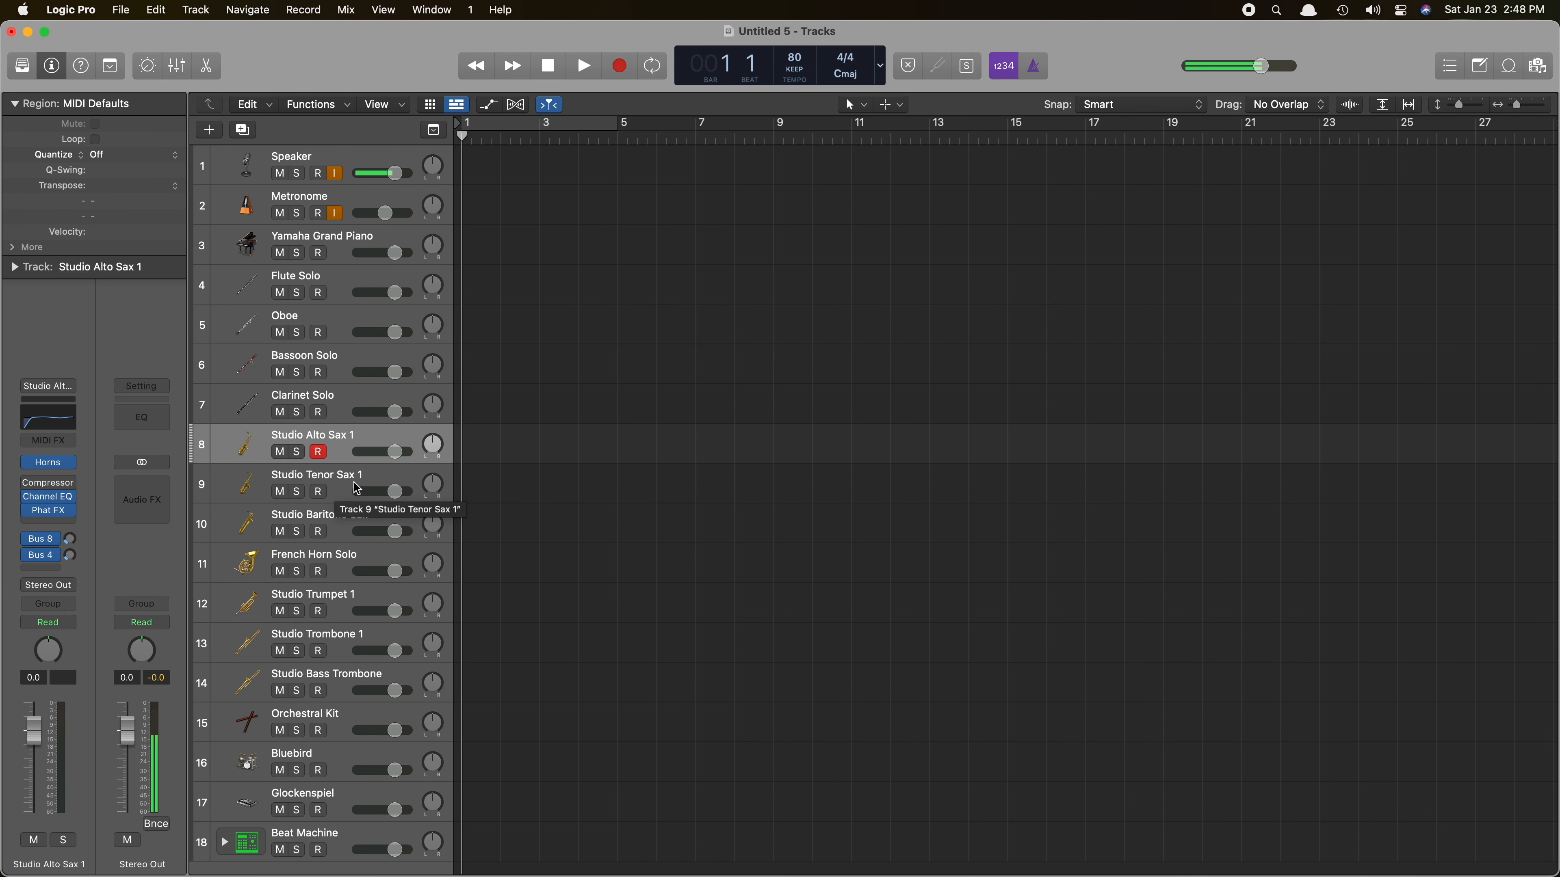
# Set the Studio Baritone Sax's articulation to Sustain in its Studio Horns instrument and close the instrument window.
pyautogui.click(344, 454)
pyautogui.click(345, 487)
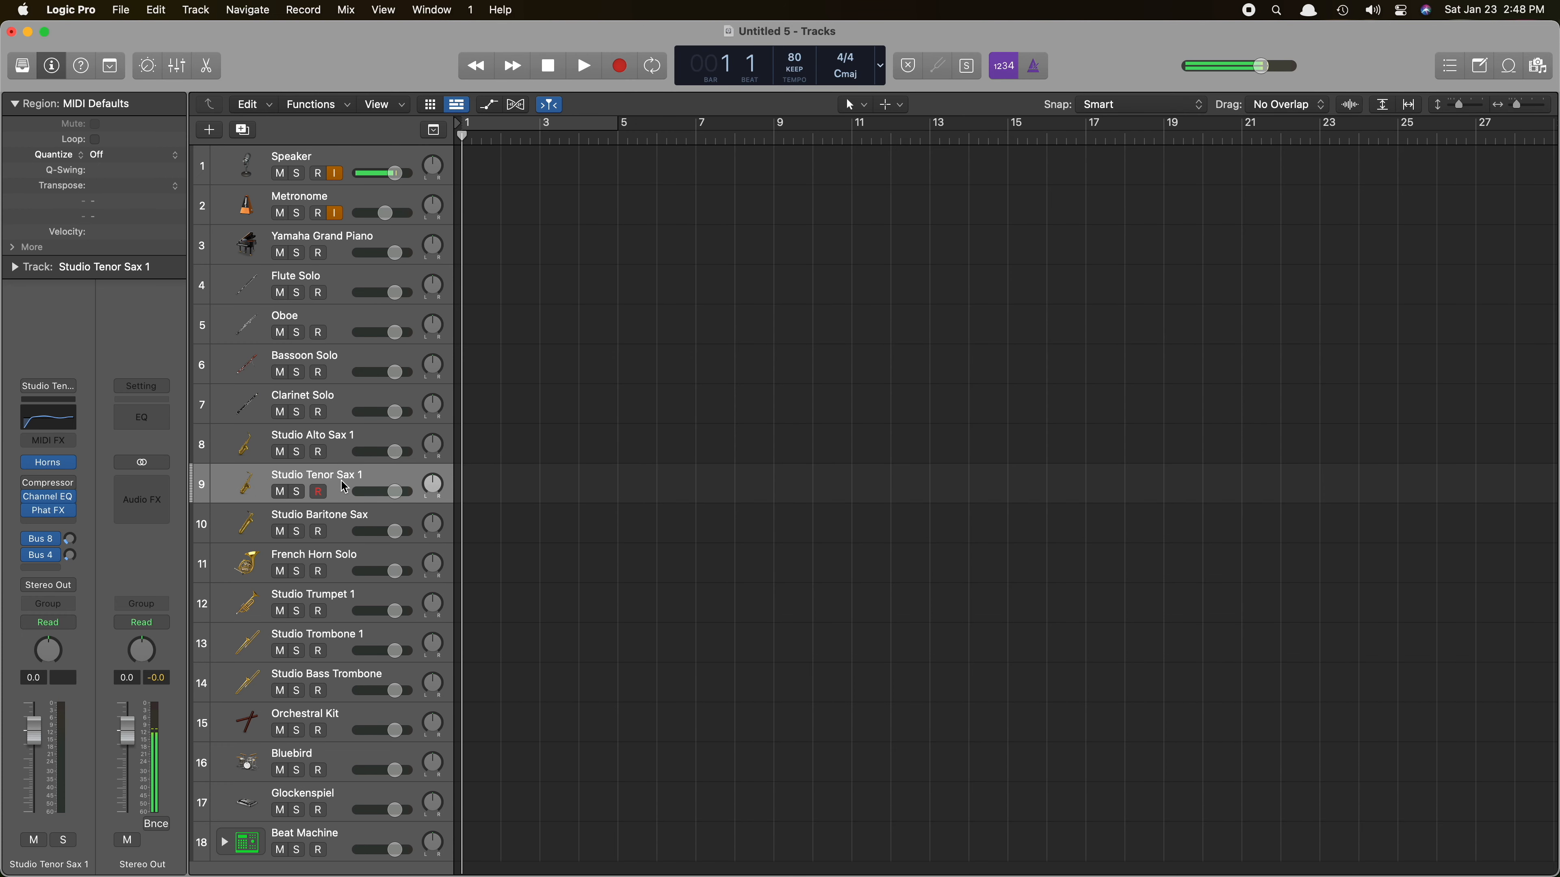
pyautogui.click(338, 515)
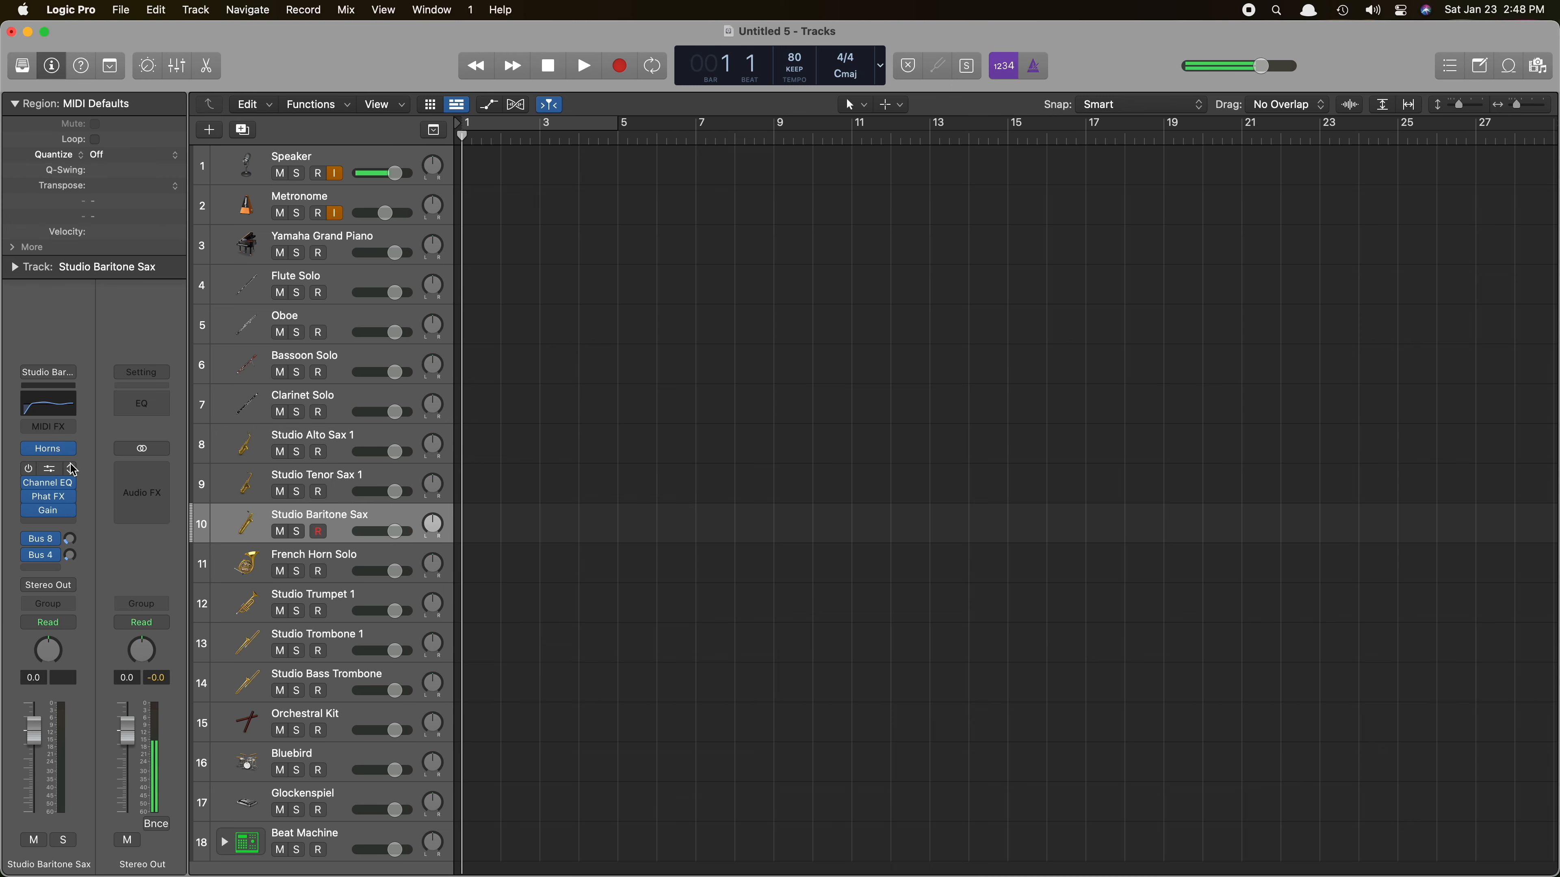
pyautogui.click(53, 453)
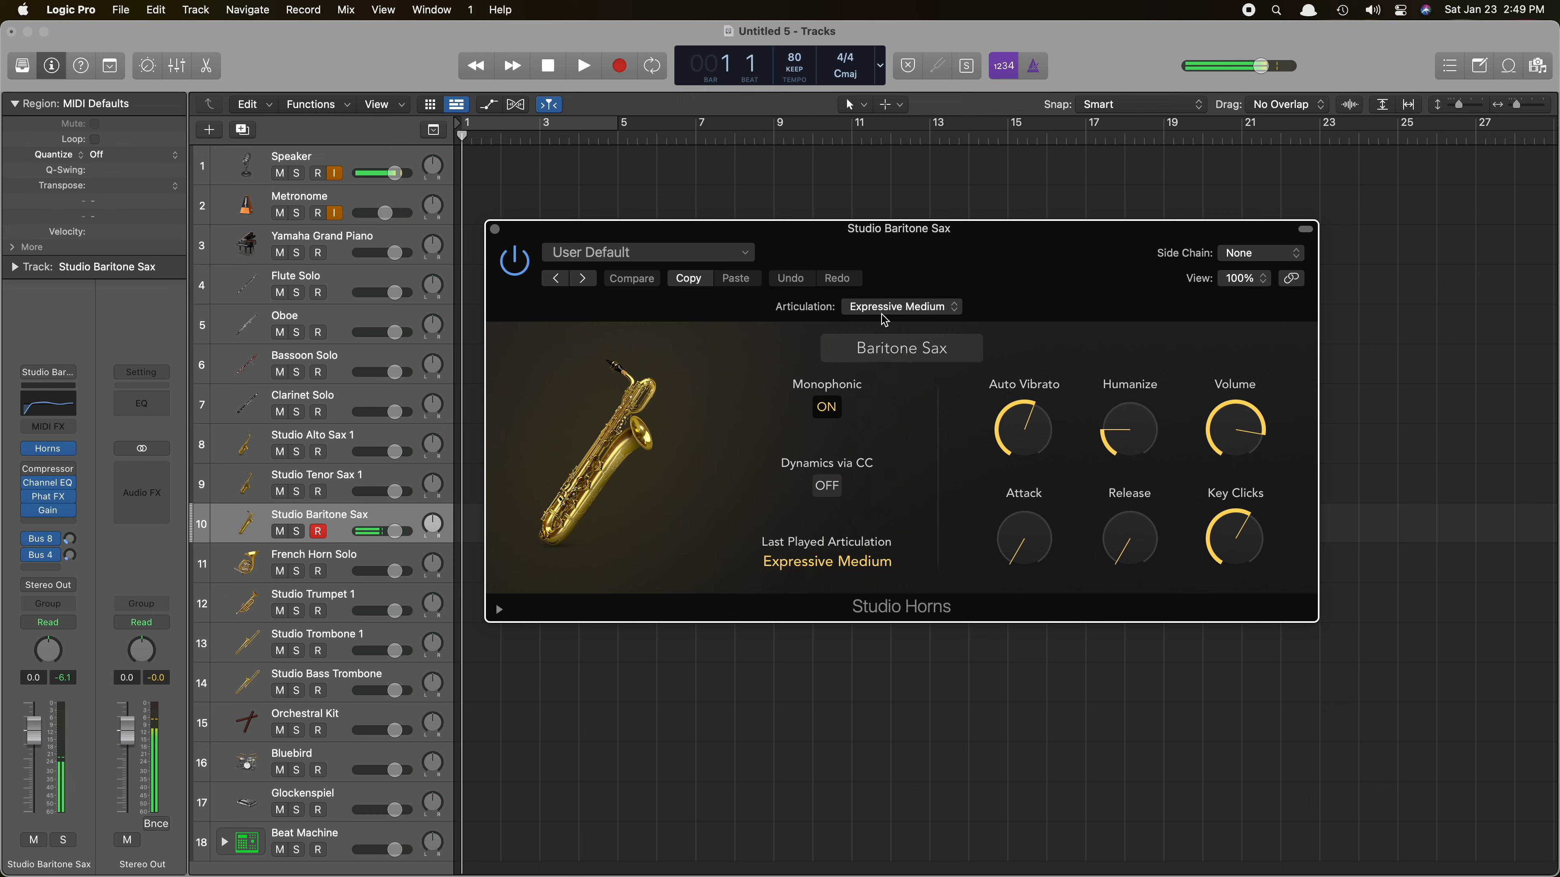
pyautogui.click(914, 307)
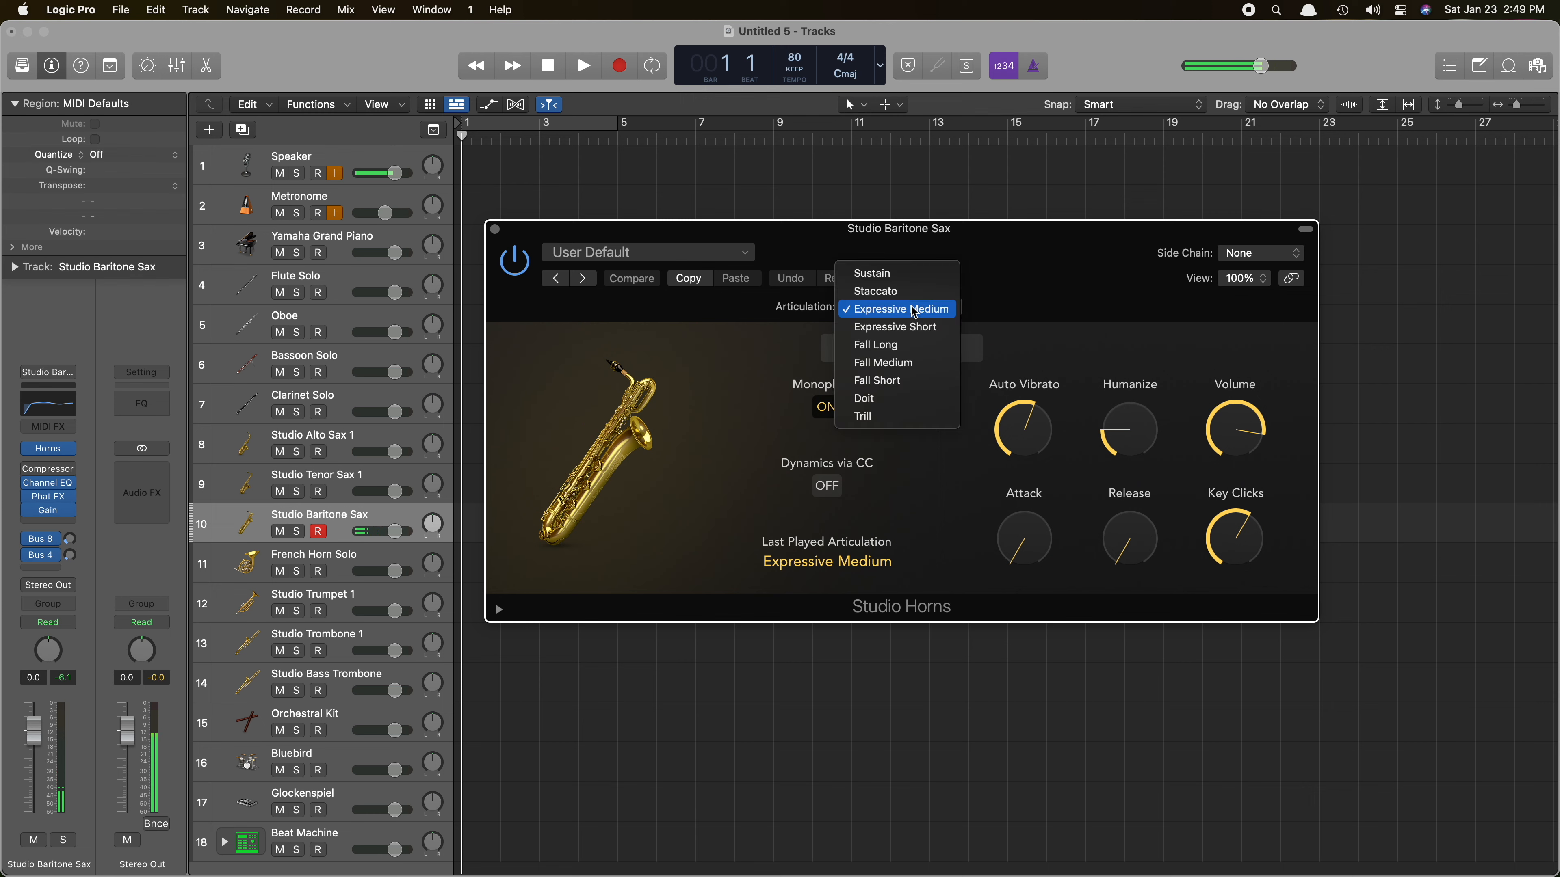
pyautogui.click(902, 274)
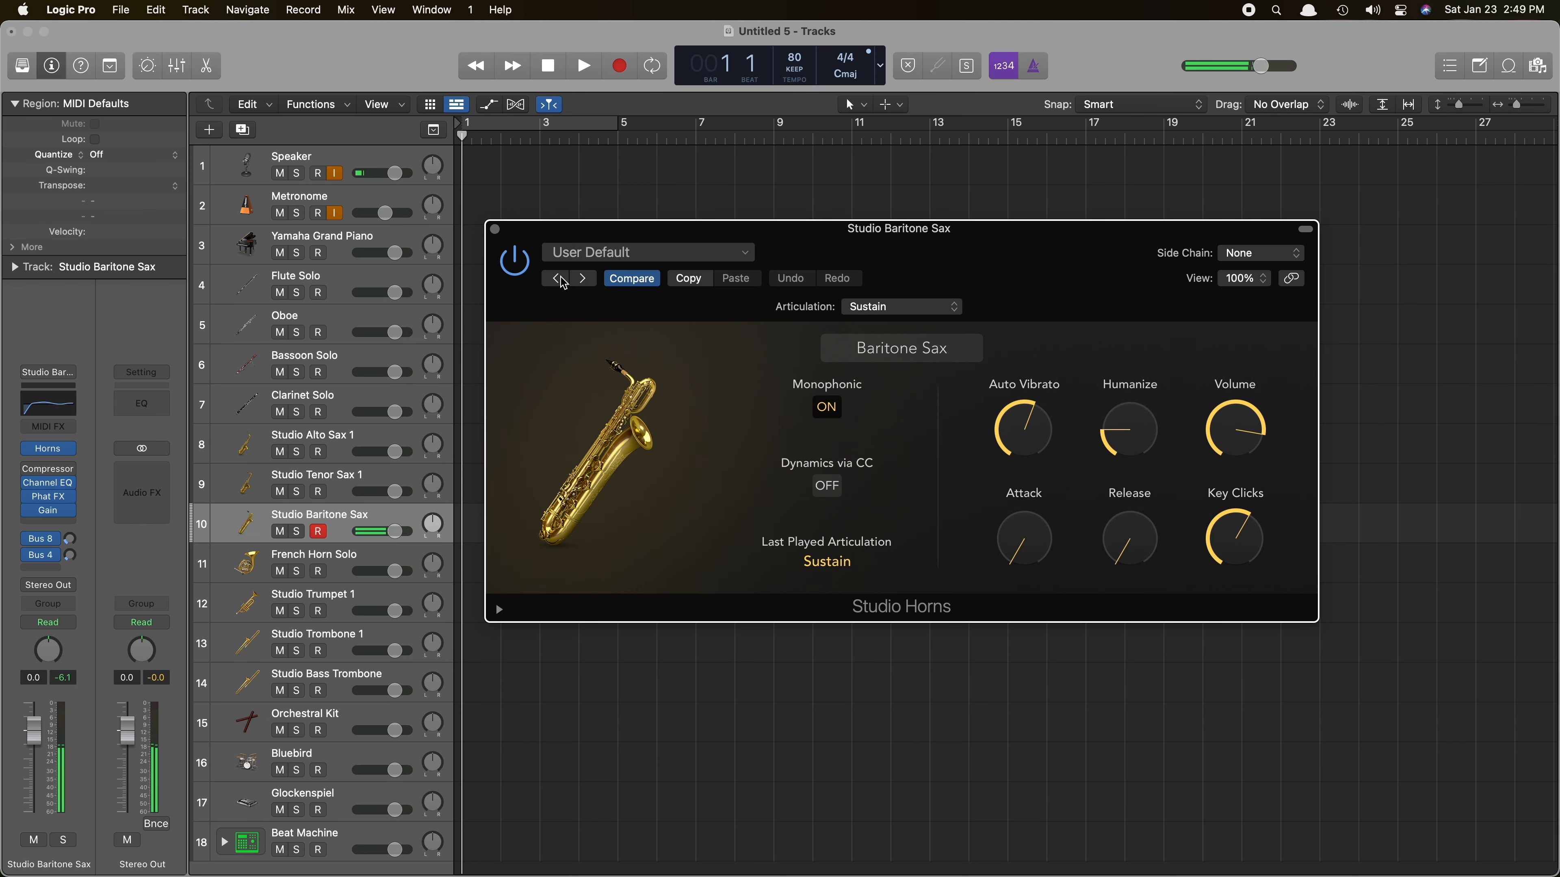
pyautogui.click(496, 231)
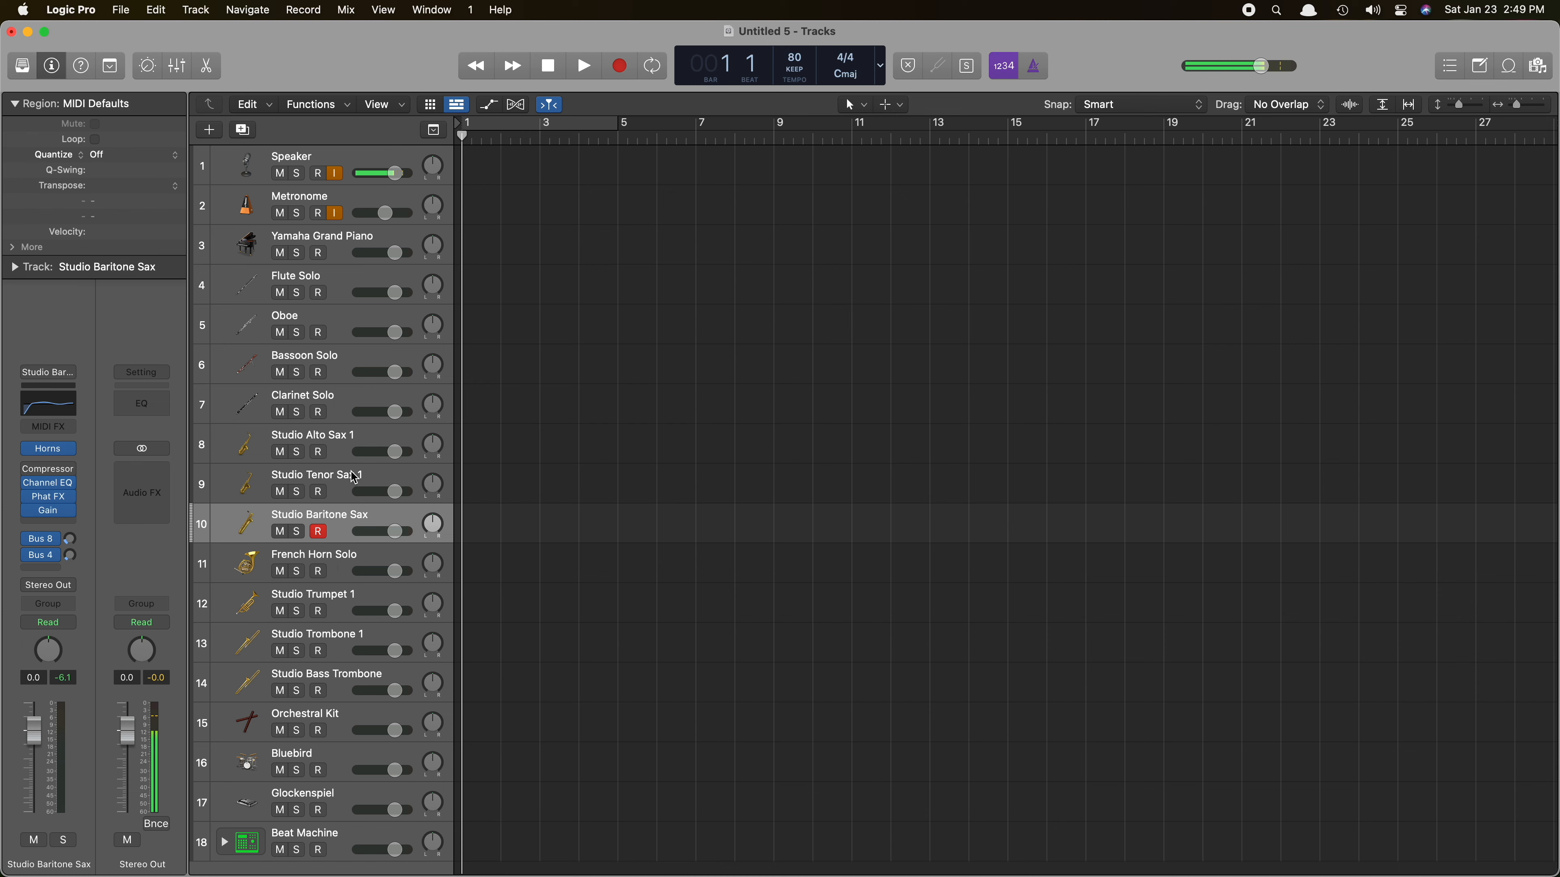
# Show the Smart Controls for Studio Tenor Sax 1 and set its articulation to Staccato and finally Sustain.
pyautogui.click(345, 486)
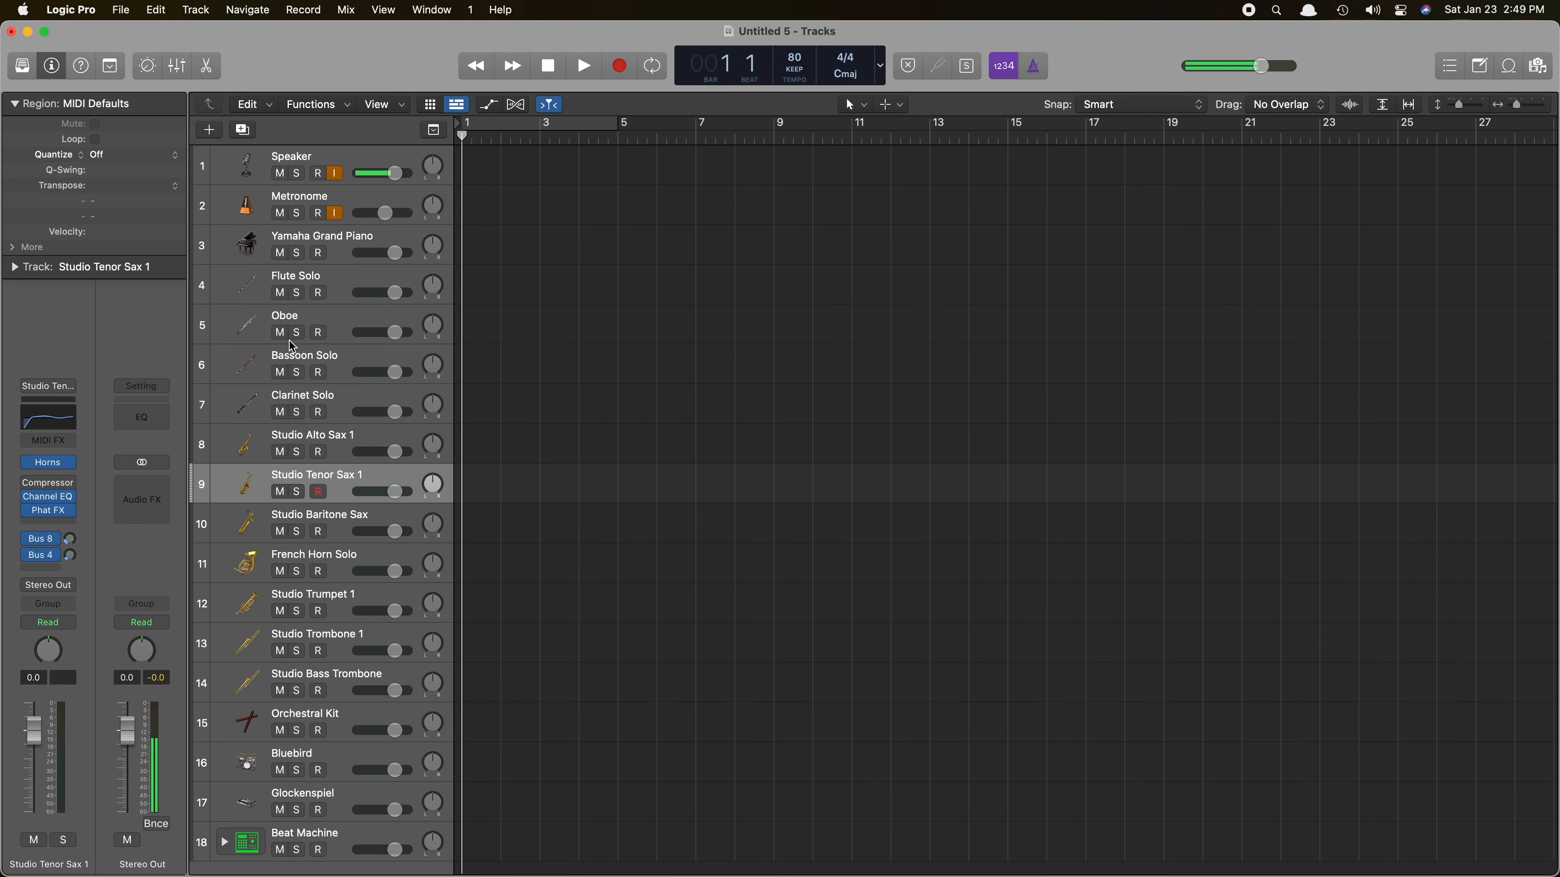
pyautogui.click(147, 67)
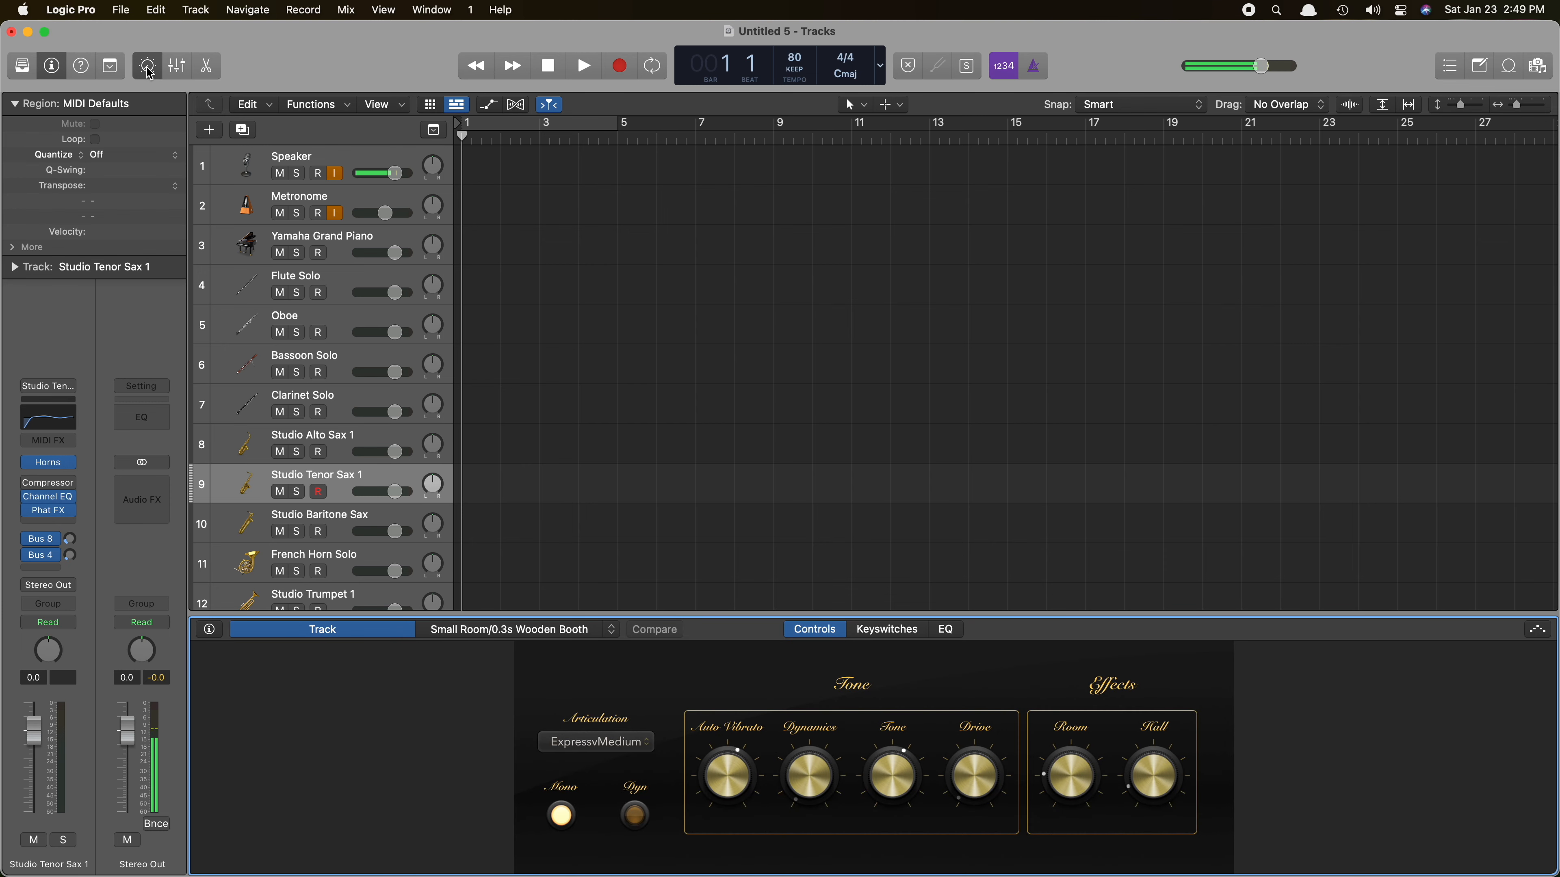
pyautogui.click(587, 743)
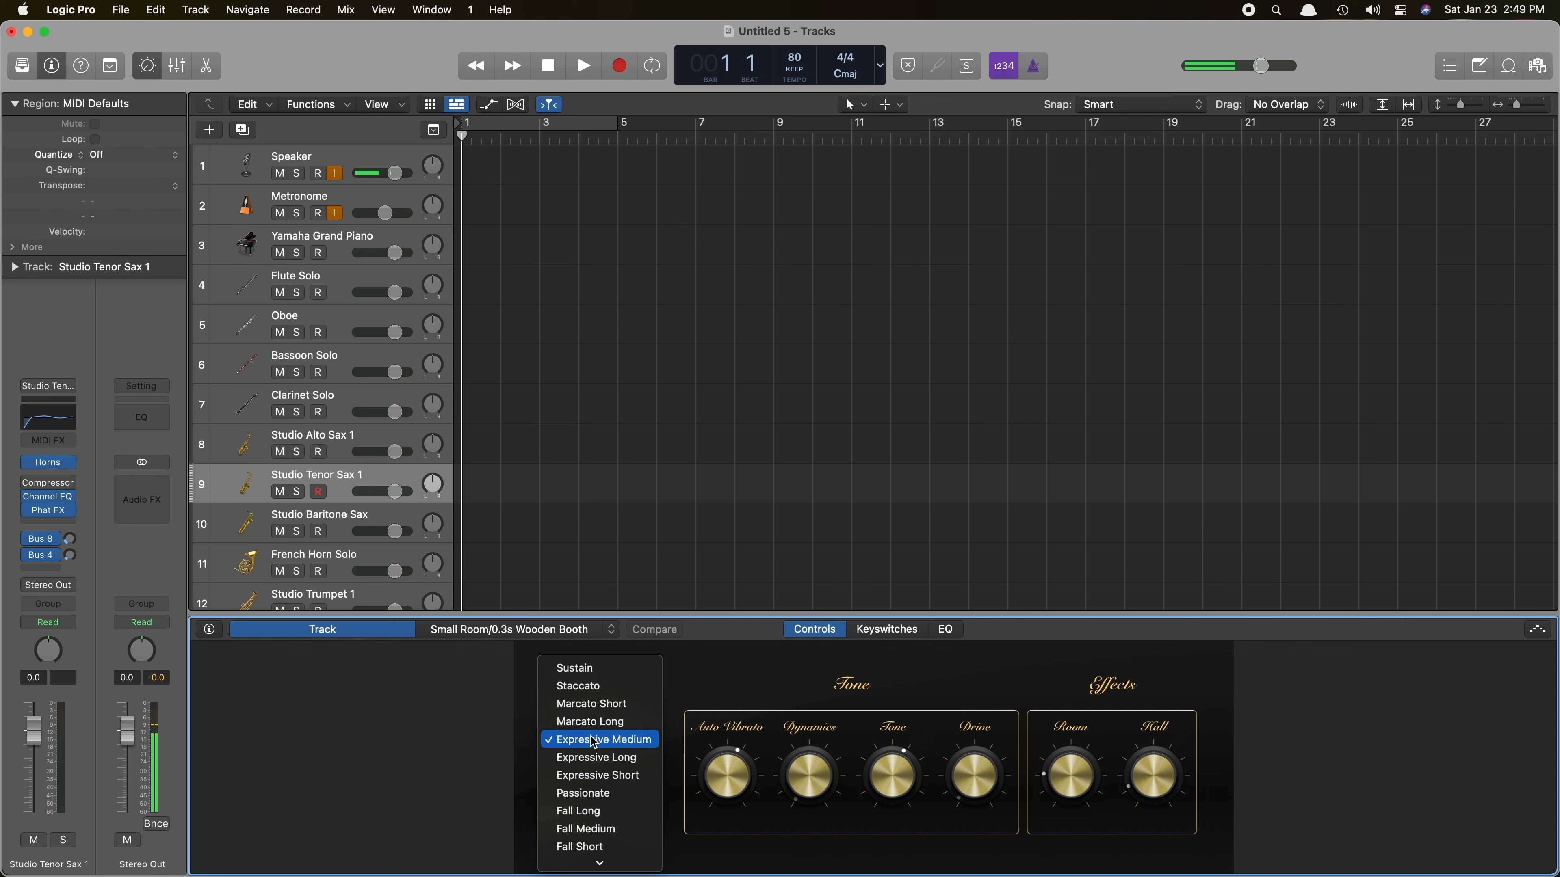
pyautogui.click(581, 686)
pyautogui.click(590, 731)
pyautogui.click(590, 726)
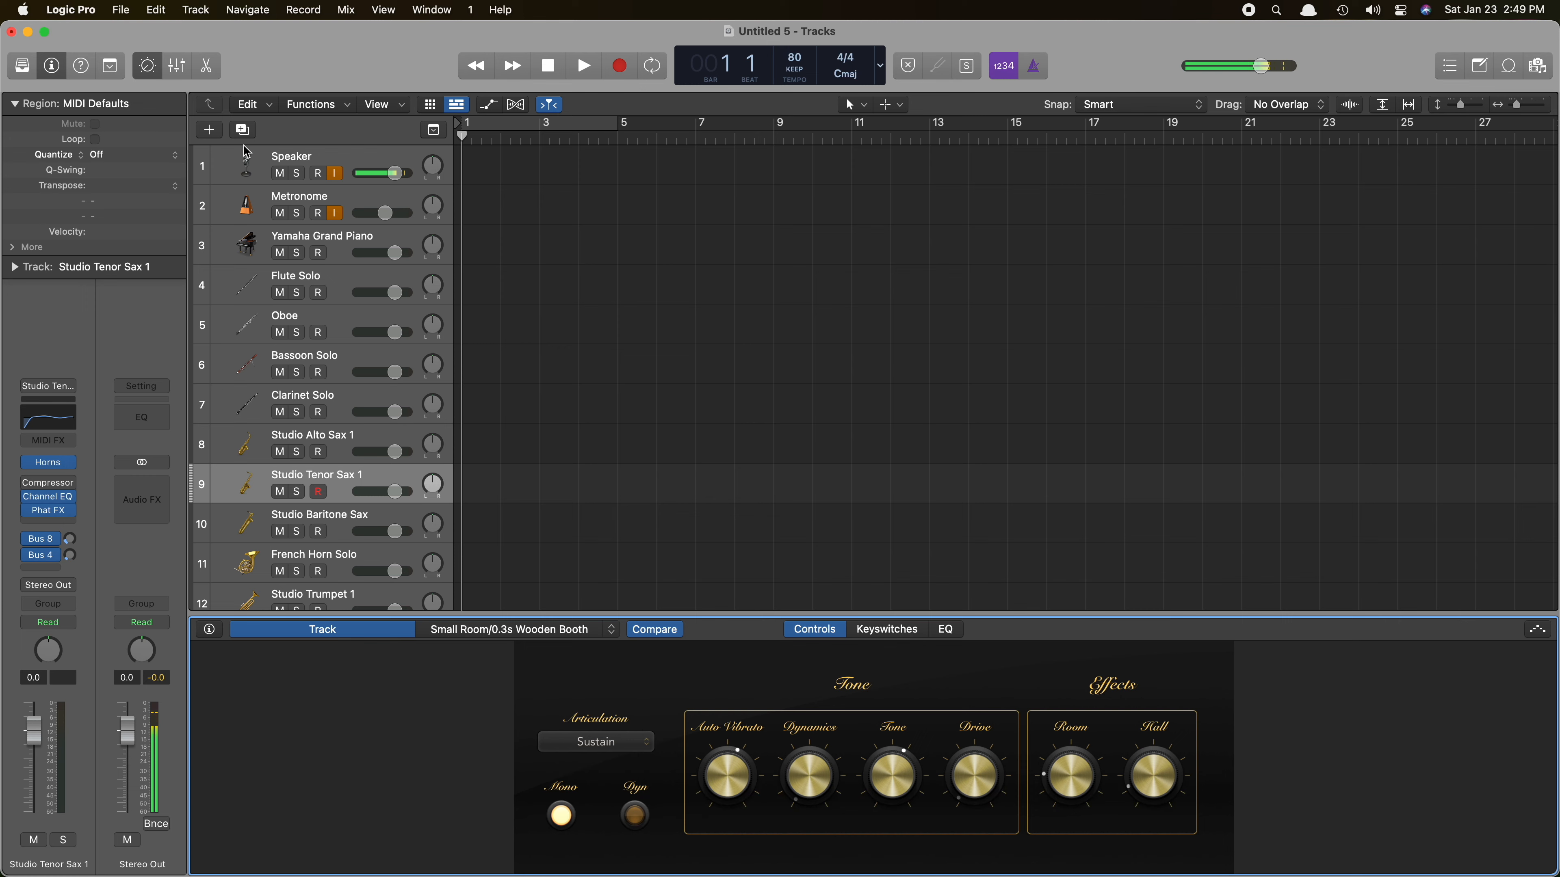
# In Controller Assignments, learn a keyboard control for the selected track's Articulation by changing the tenor sax articulation between Sustain and Staccato.
pyautogui.click(98, 10)
pyautogui.moveTo(105, 84)
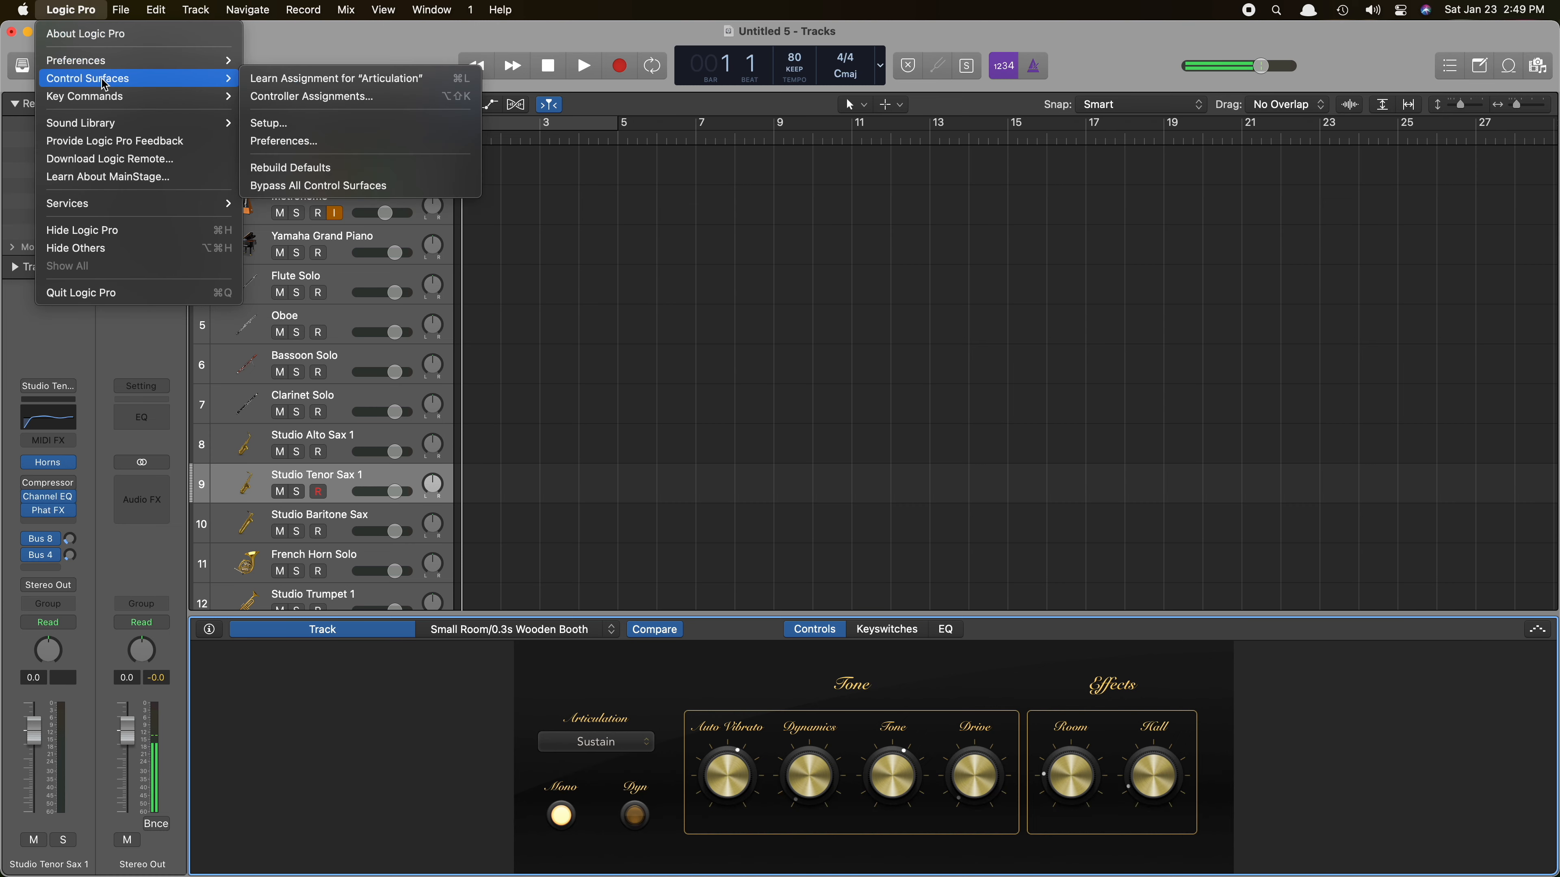
pyautogui.click(312, 96)
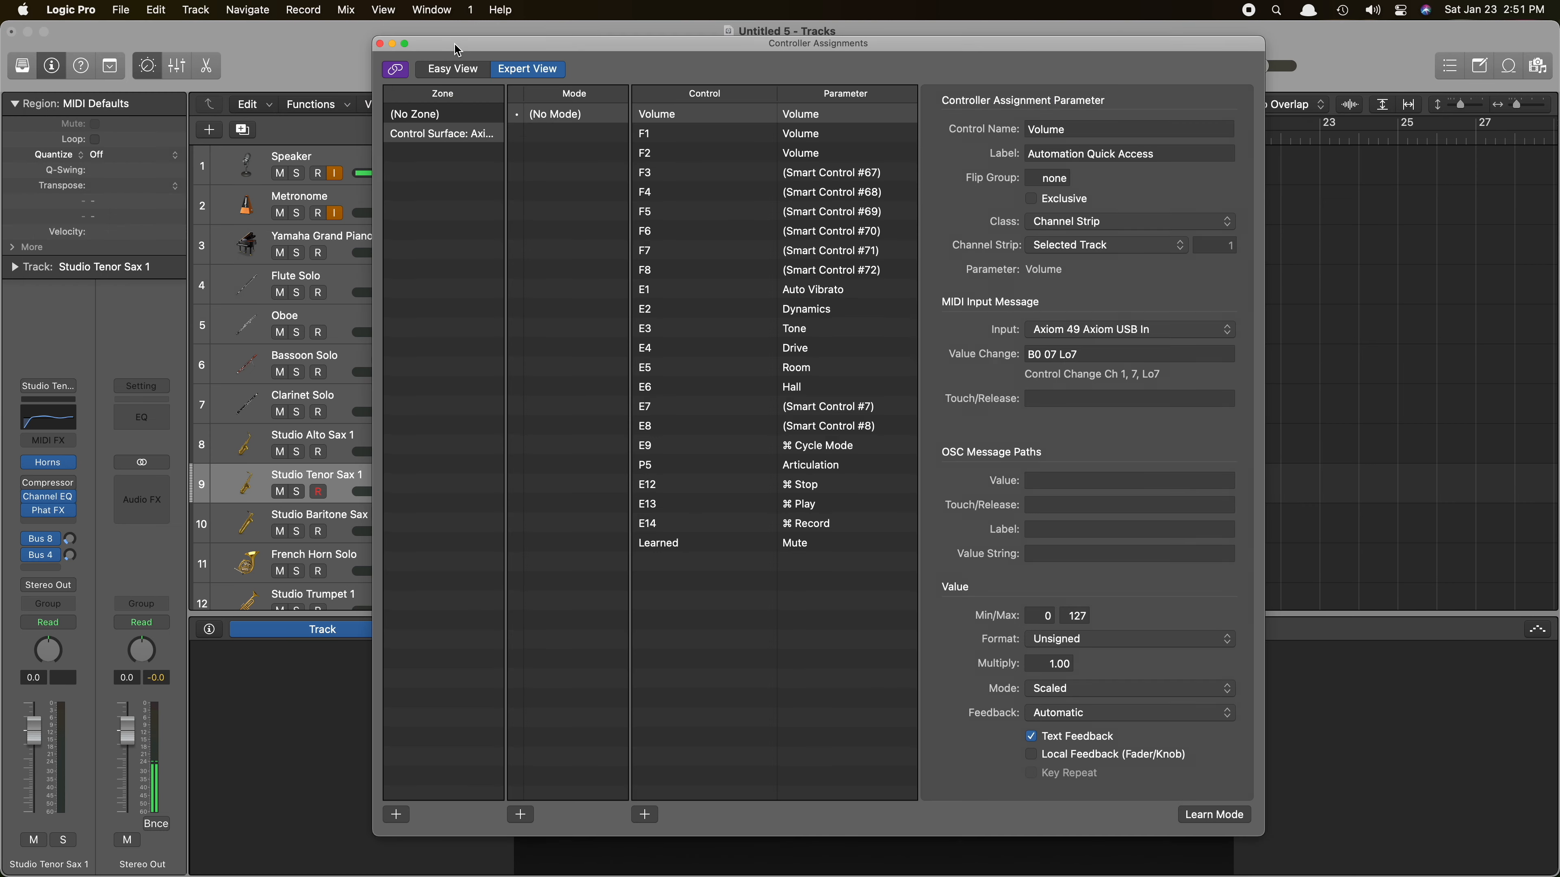
pyautogui.moveTo(458, 50); pyautogui.dragTo(749, 57)
pyautogui.click(1505, 822)
pyautogui.click(595, 741)
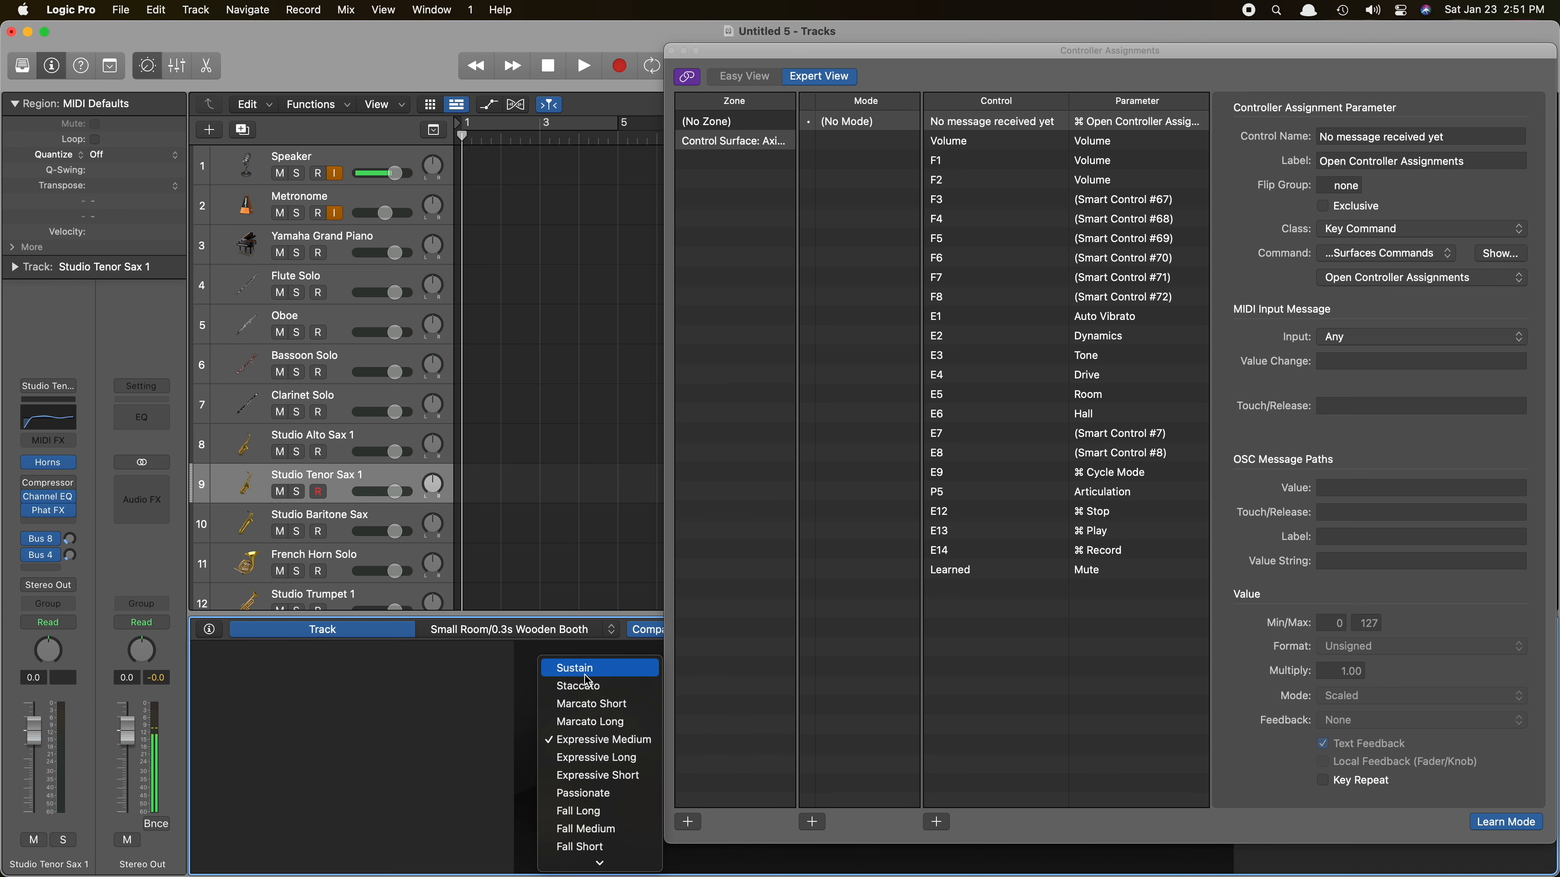
pyautogui.click(588, 675)
pyautogui.click(587, 740)
pyautogui.click(583, 759)
pyautogui.click(591, 743)
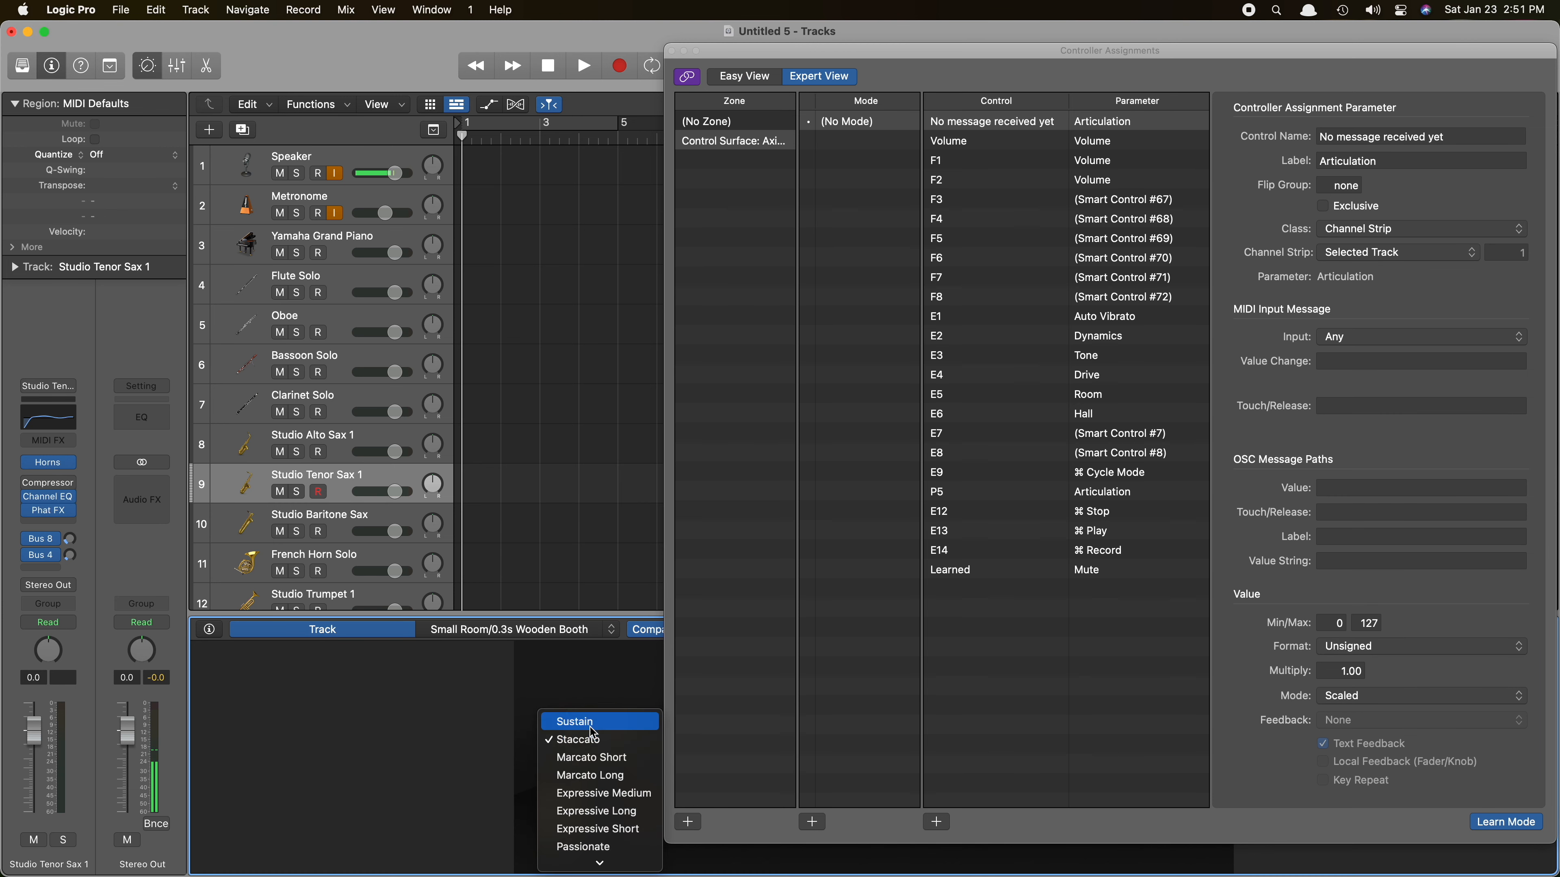
pyautogui.click(592, 729)
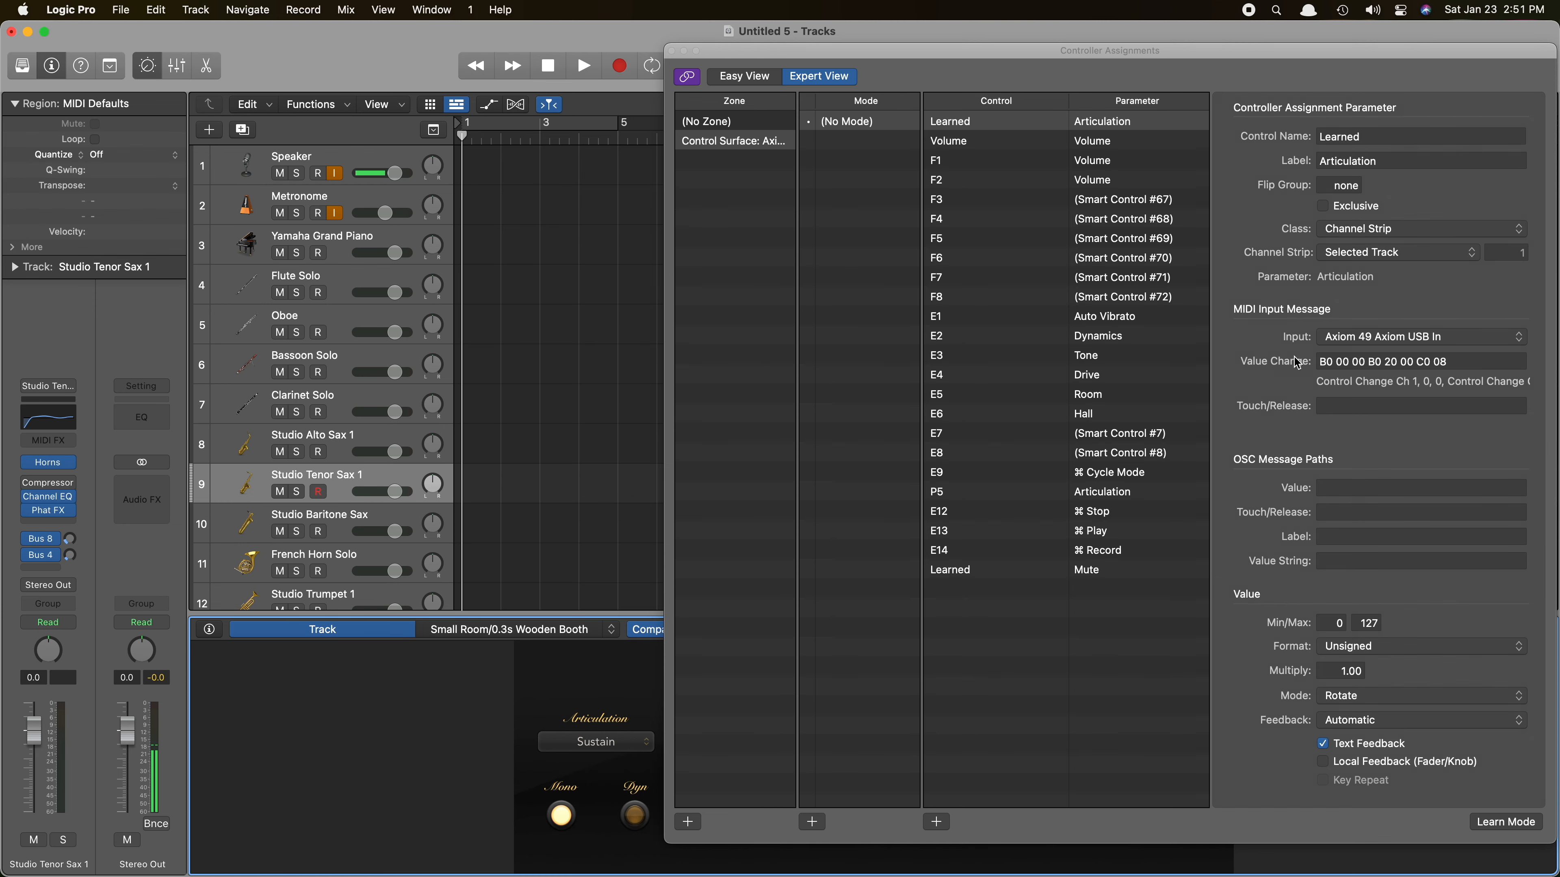
# Test the learned articulation control from Expressive Medium on the tenor sax, and set the assignment's value mode to Direct.
pyautogui.click(577, 742)
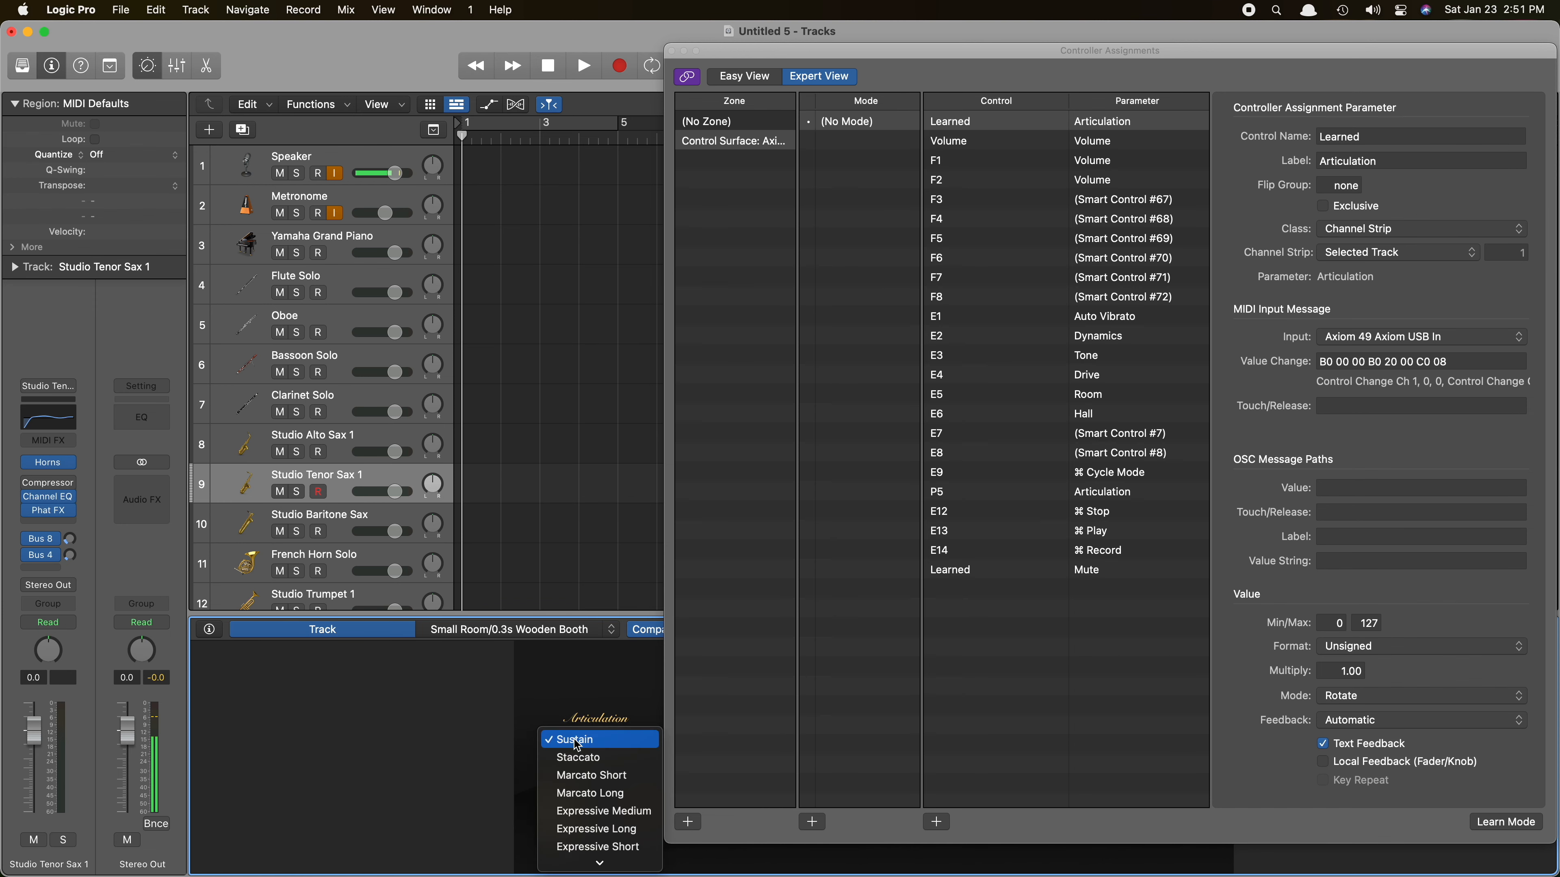
pyautogui.click(589, 815)
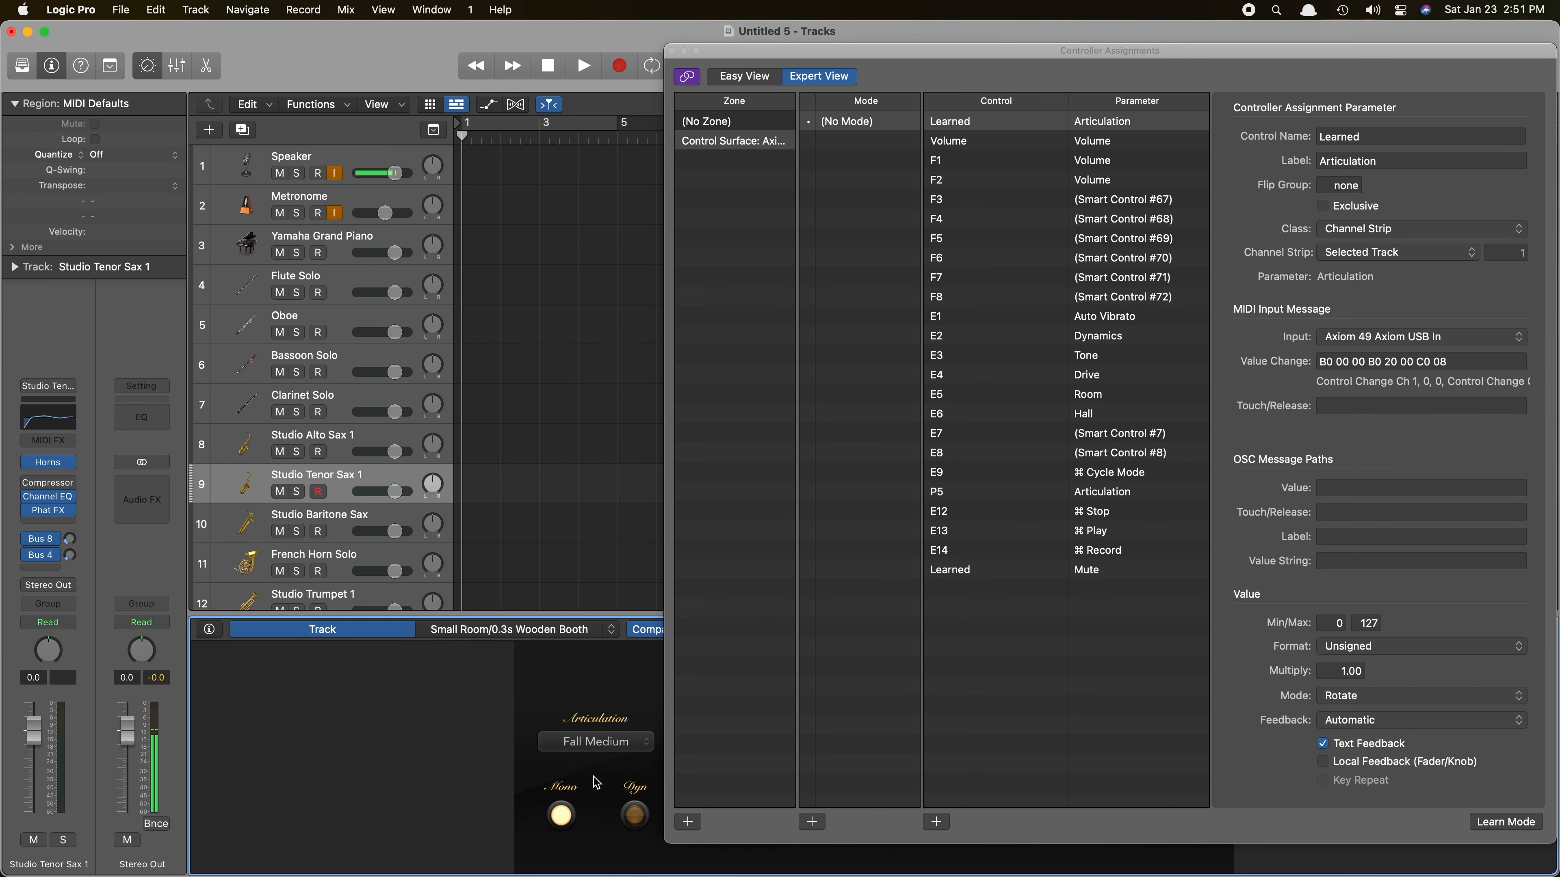
pyautogui.click(684, 747)
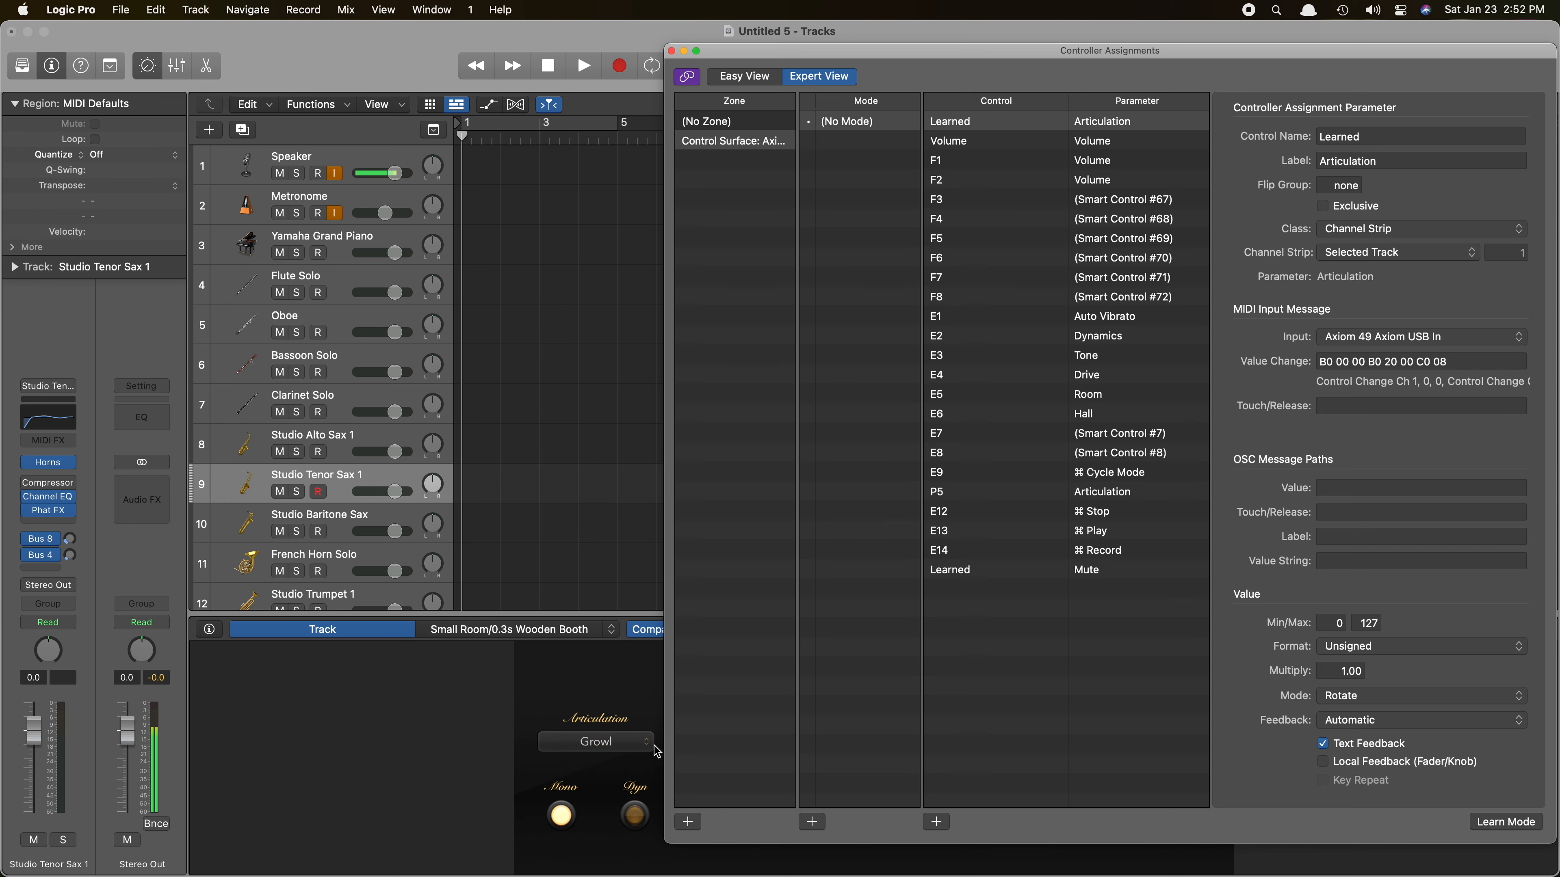
pyautogui.click(1325, 703)
pyautogui.click(1349, 628)
# Check the articulation control by selecting Studio Alto Sax 1, Studio Baritone Sax, French Horn Solo and a track further down in turn.
pyautogui.click(344, 457)
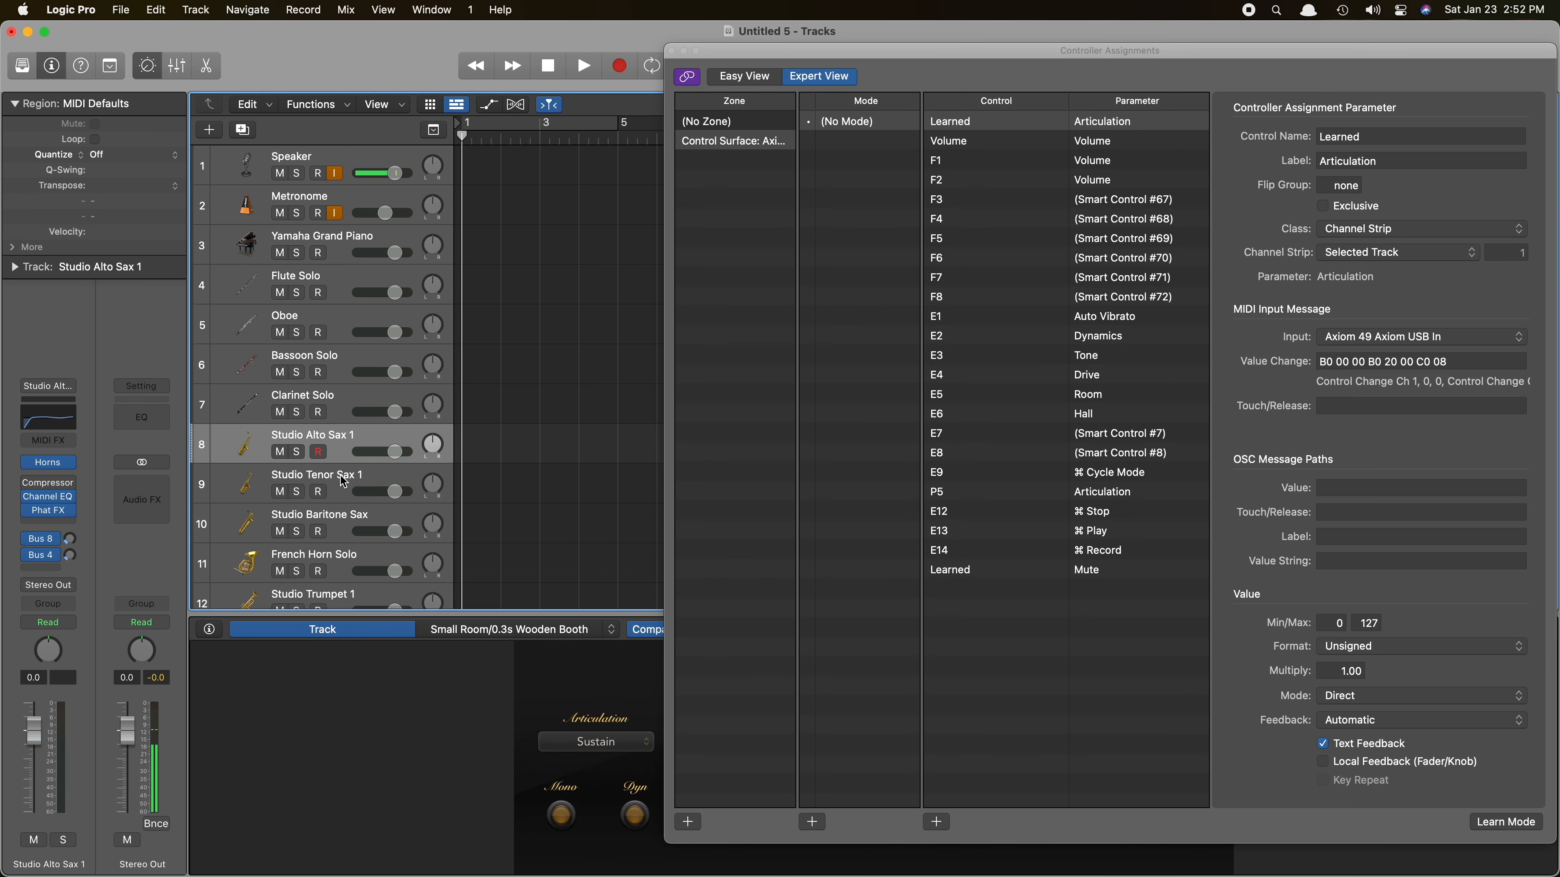
pyautogui.click(342, 529)
pyautogui.click(344, 558)
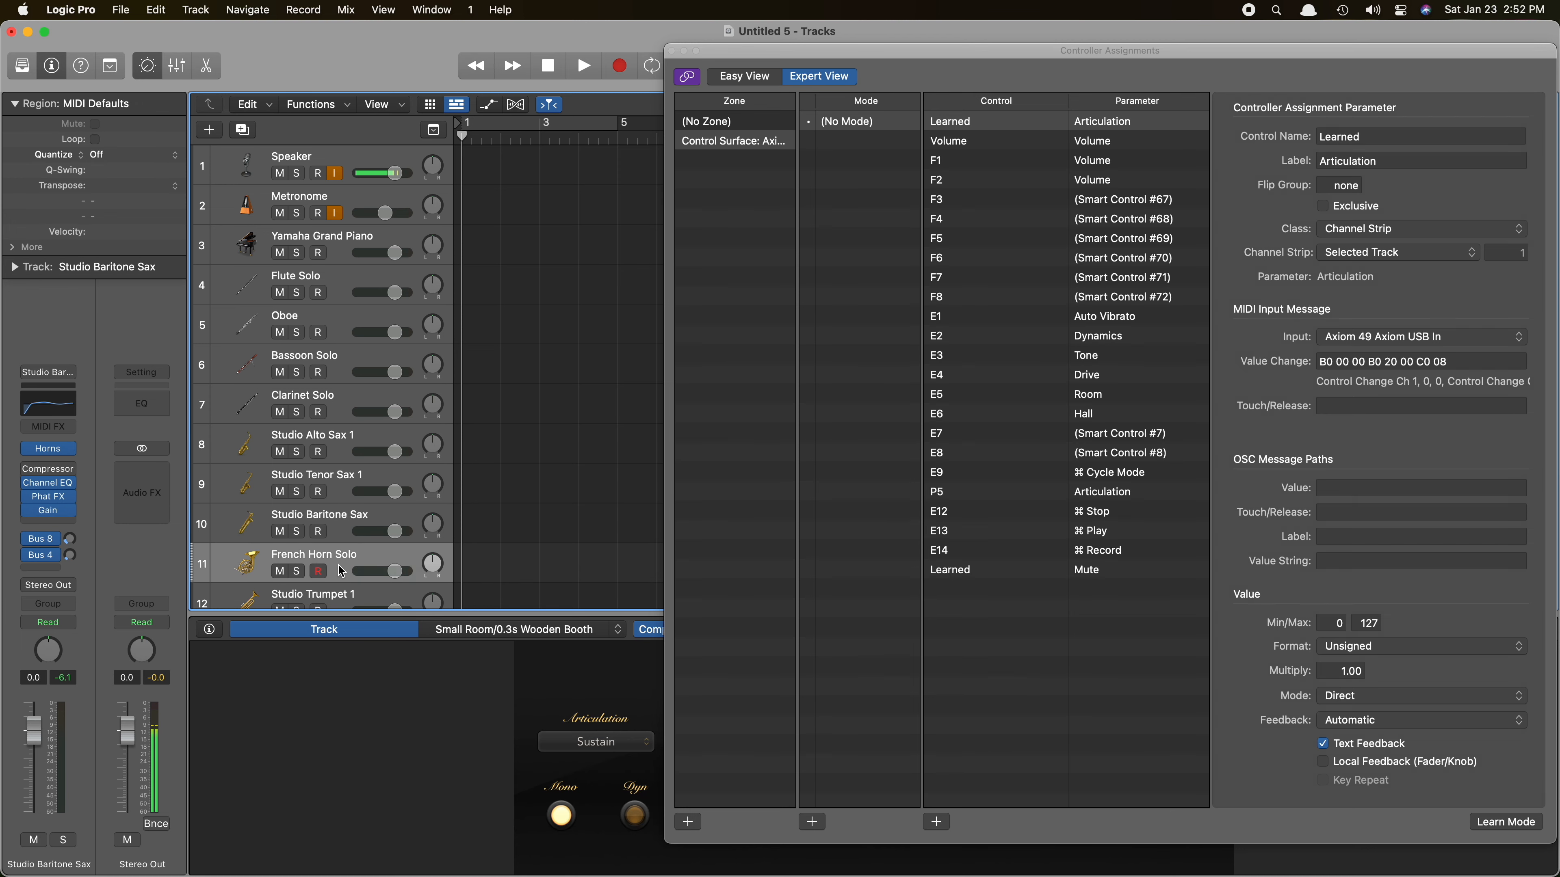
pyautogui.scroll(-3, 344, 557)
pyautogui.click(347, 508)
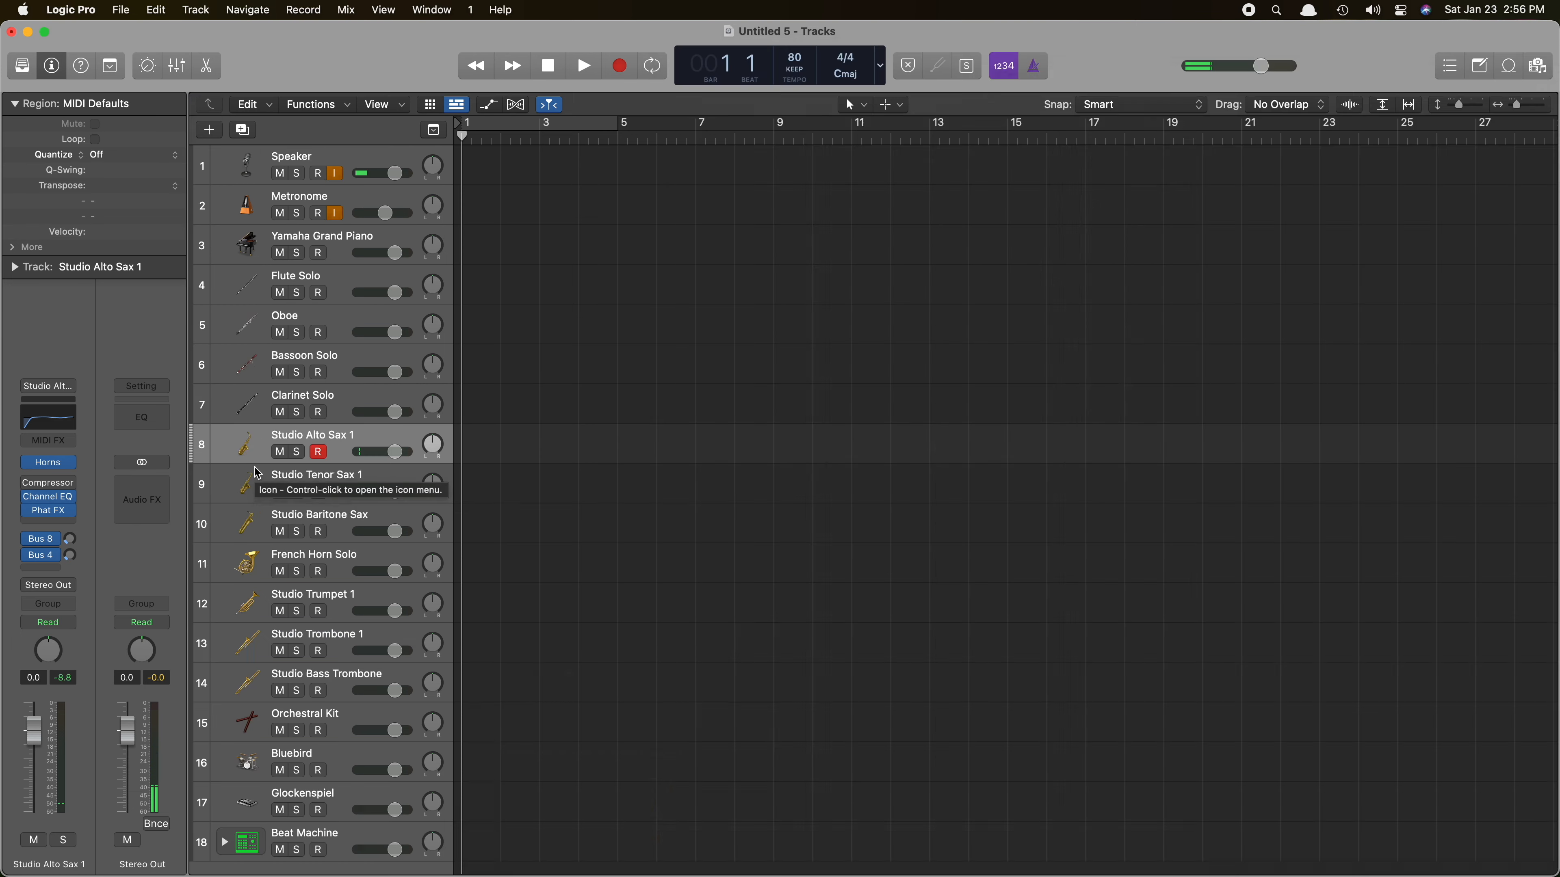
# Move the track selection upward one track at a time from Studio Alto Sax 1 to Yamaha Grand Piano.
pyautogui.press('Up')
pyautogui.press('Up')
pyautogui.press('Up')
pyautogui.press('Up')
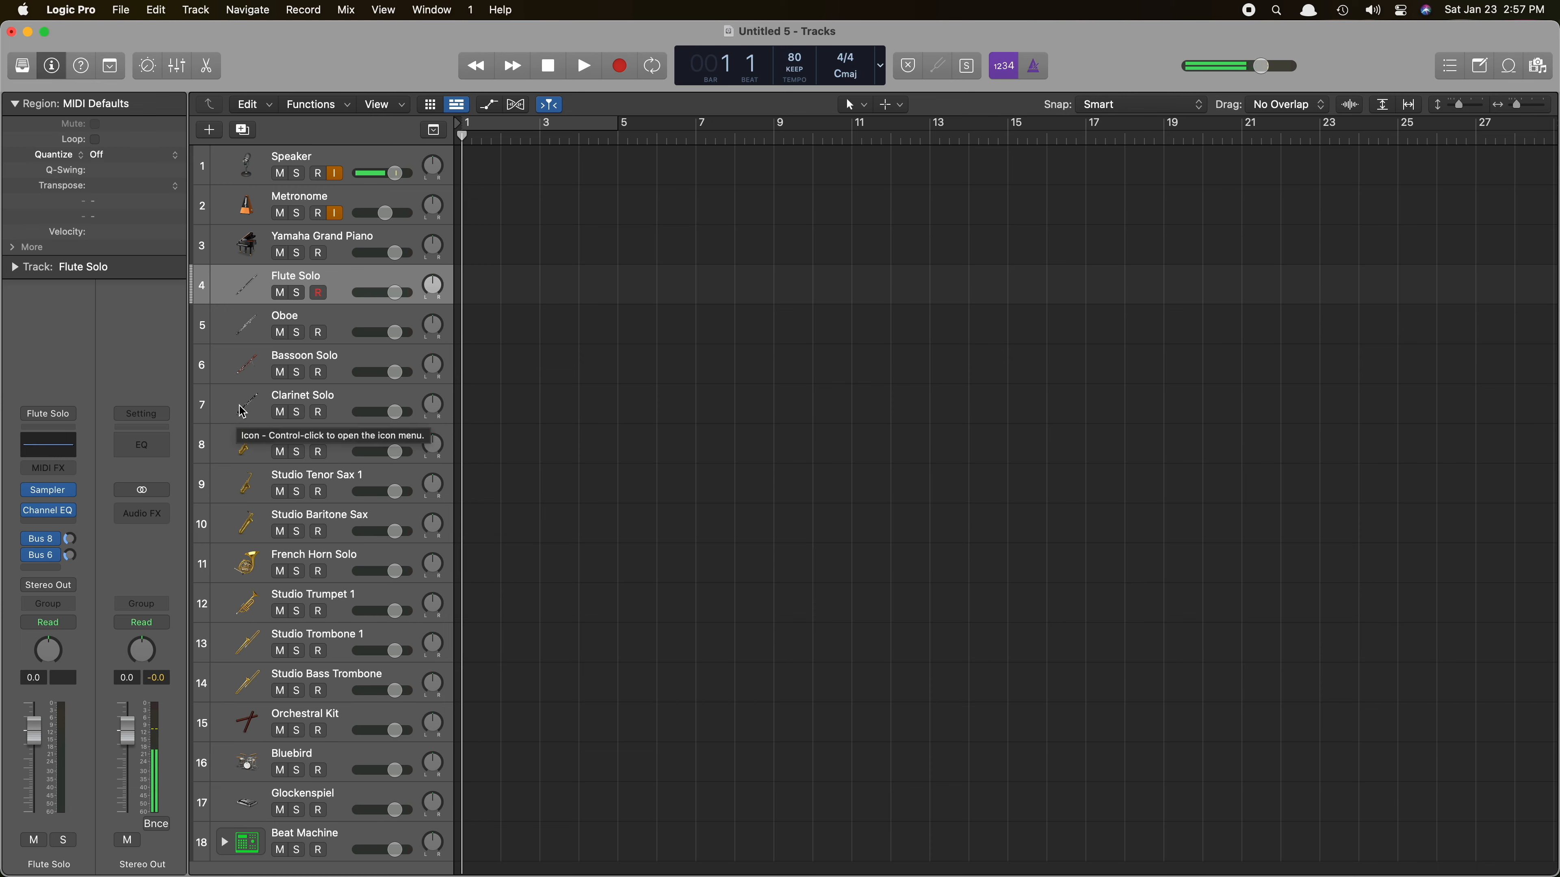
pyautogui.press('Up')
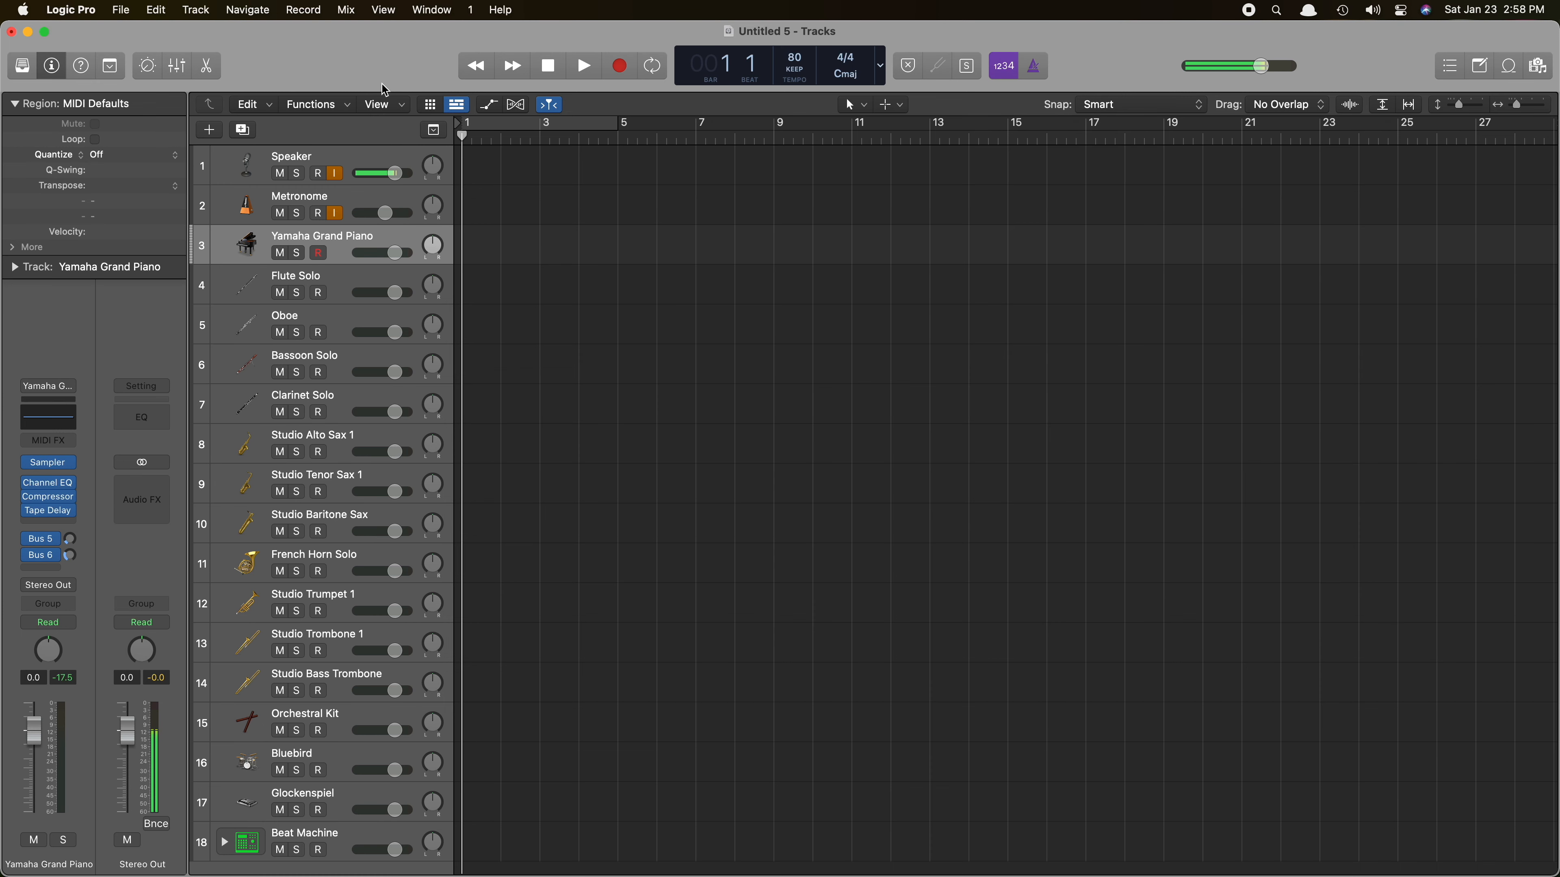
# In the Key Commands editor, search for "next track" and learn keyboard pad P6 as the controller assignment for Select Next Track.
pyautogui.click(81, 10)
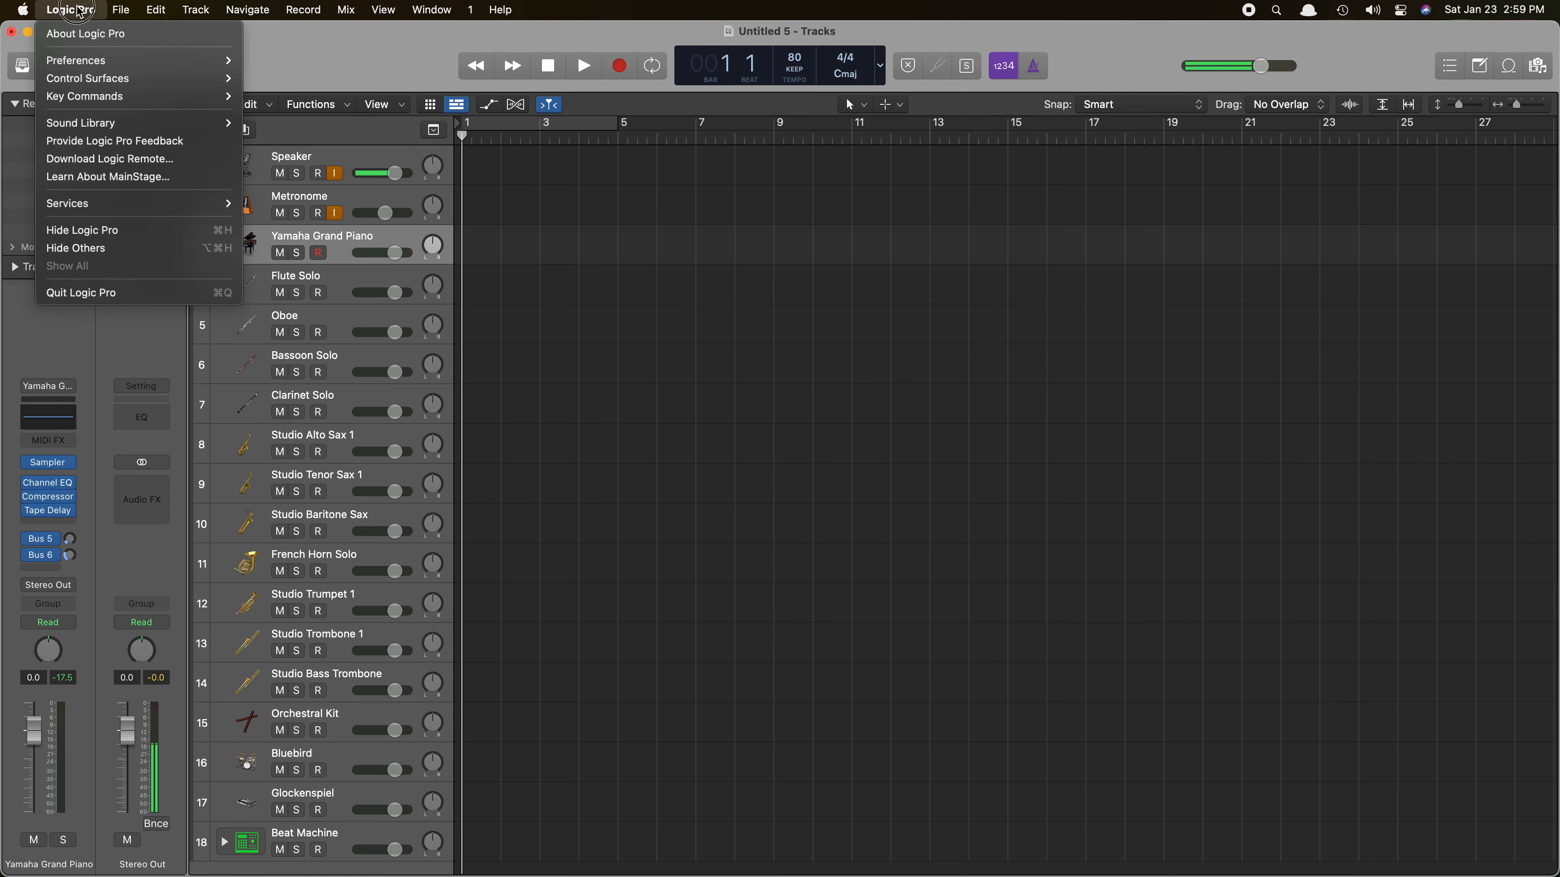
pyautogui.moveTo(95, 98)
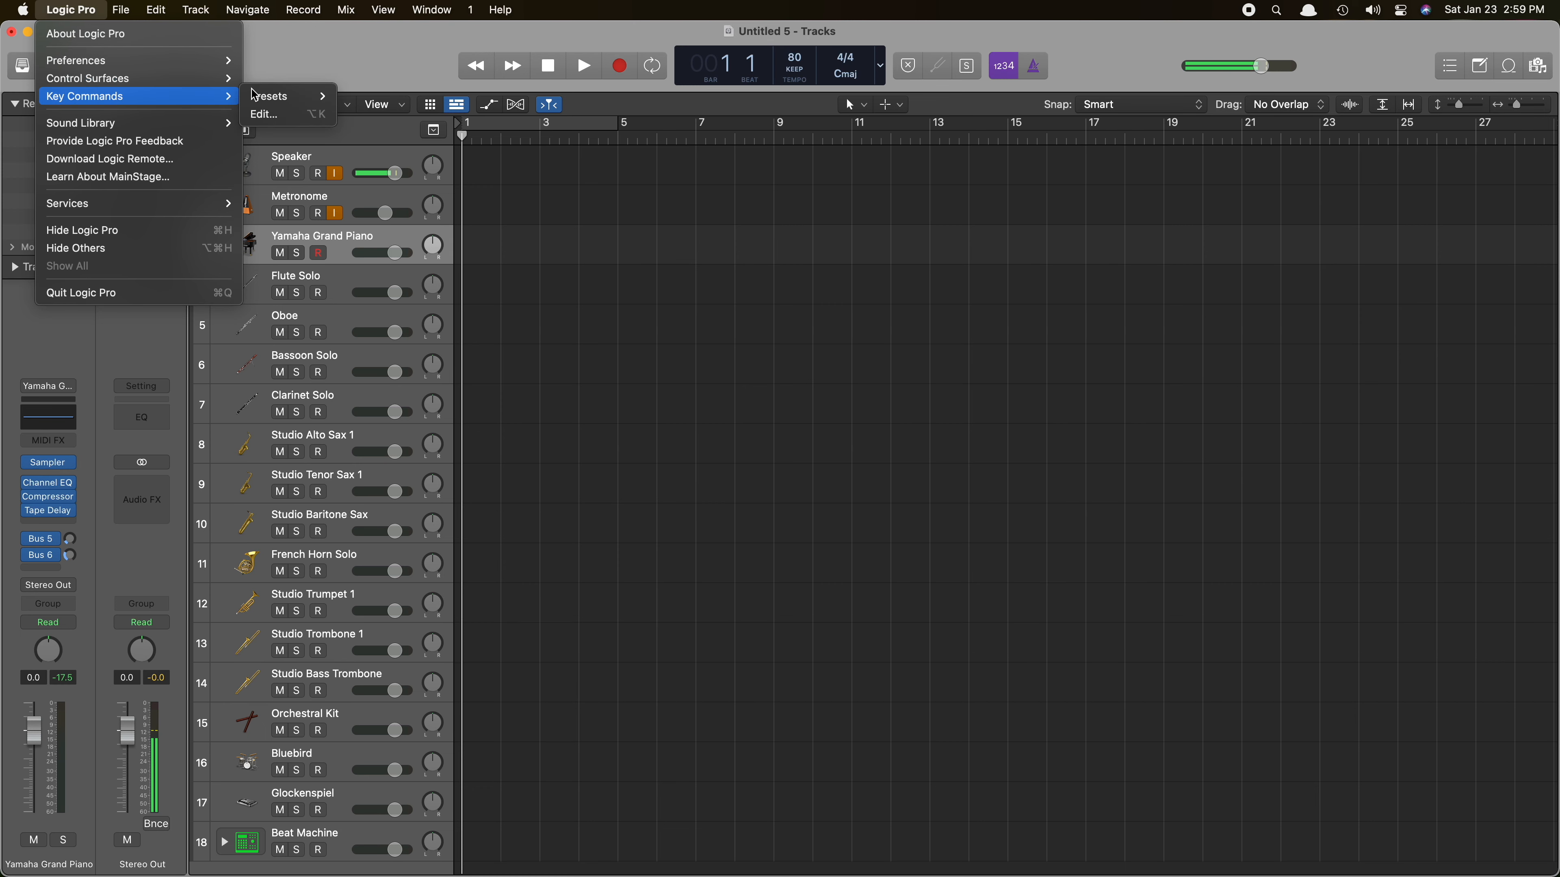
pyautogui.click(296, 116)
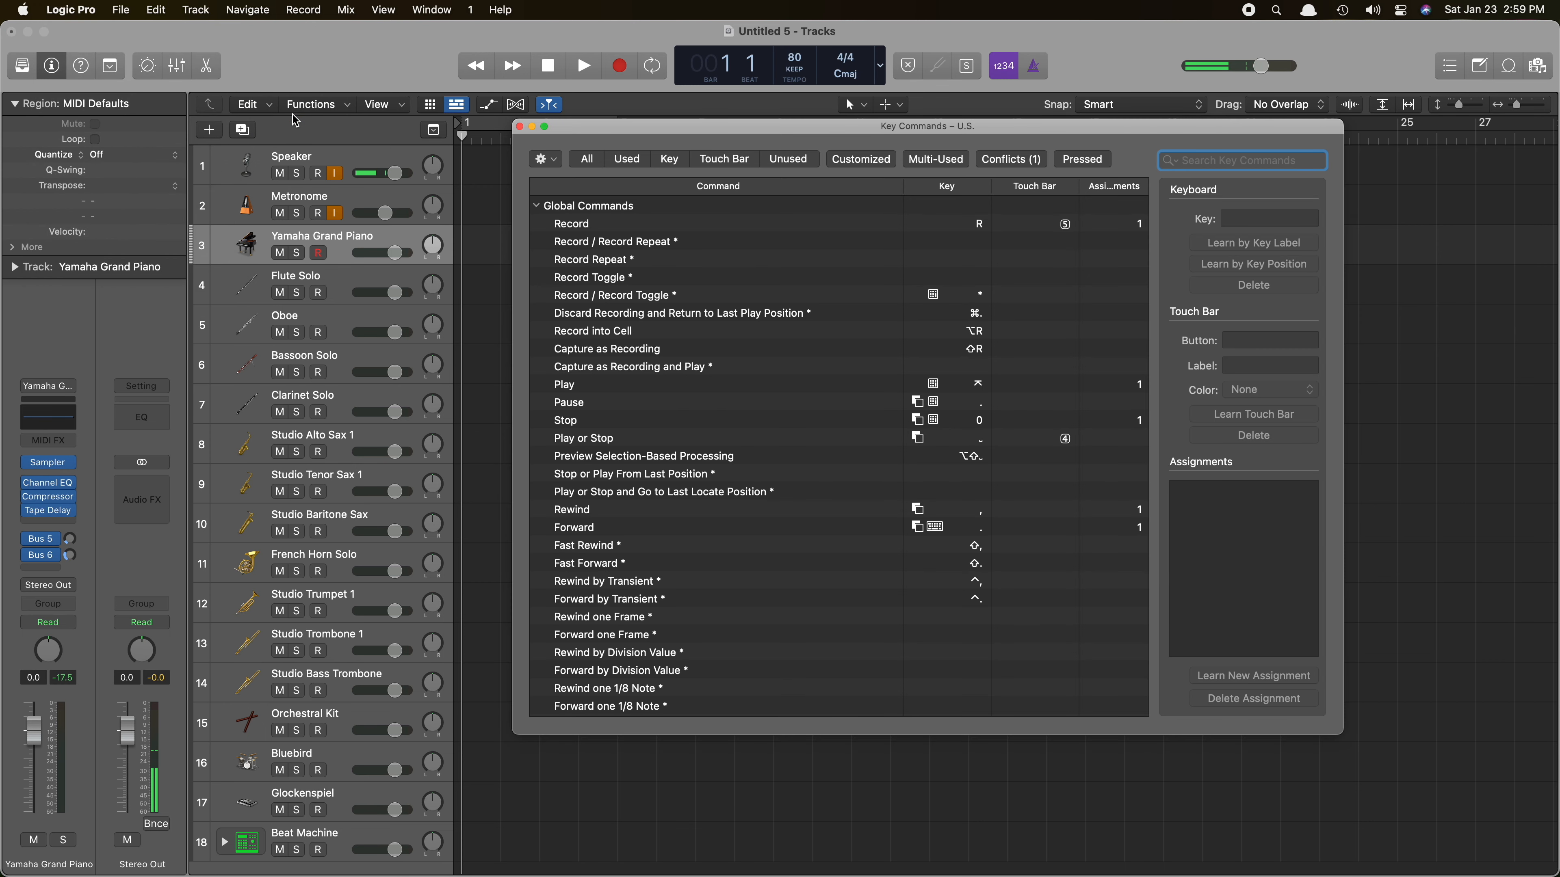
pyautogui.press('Down')
pyautogui.write('next tr')
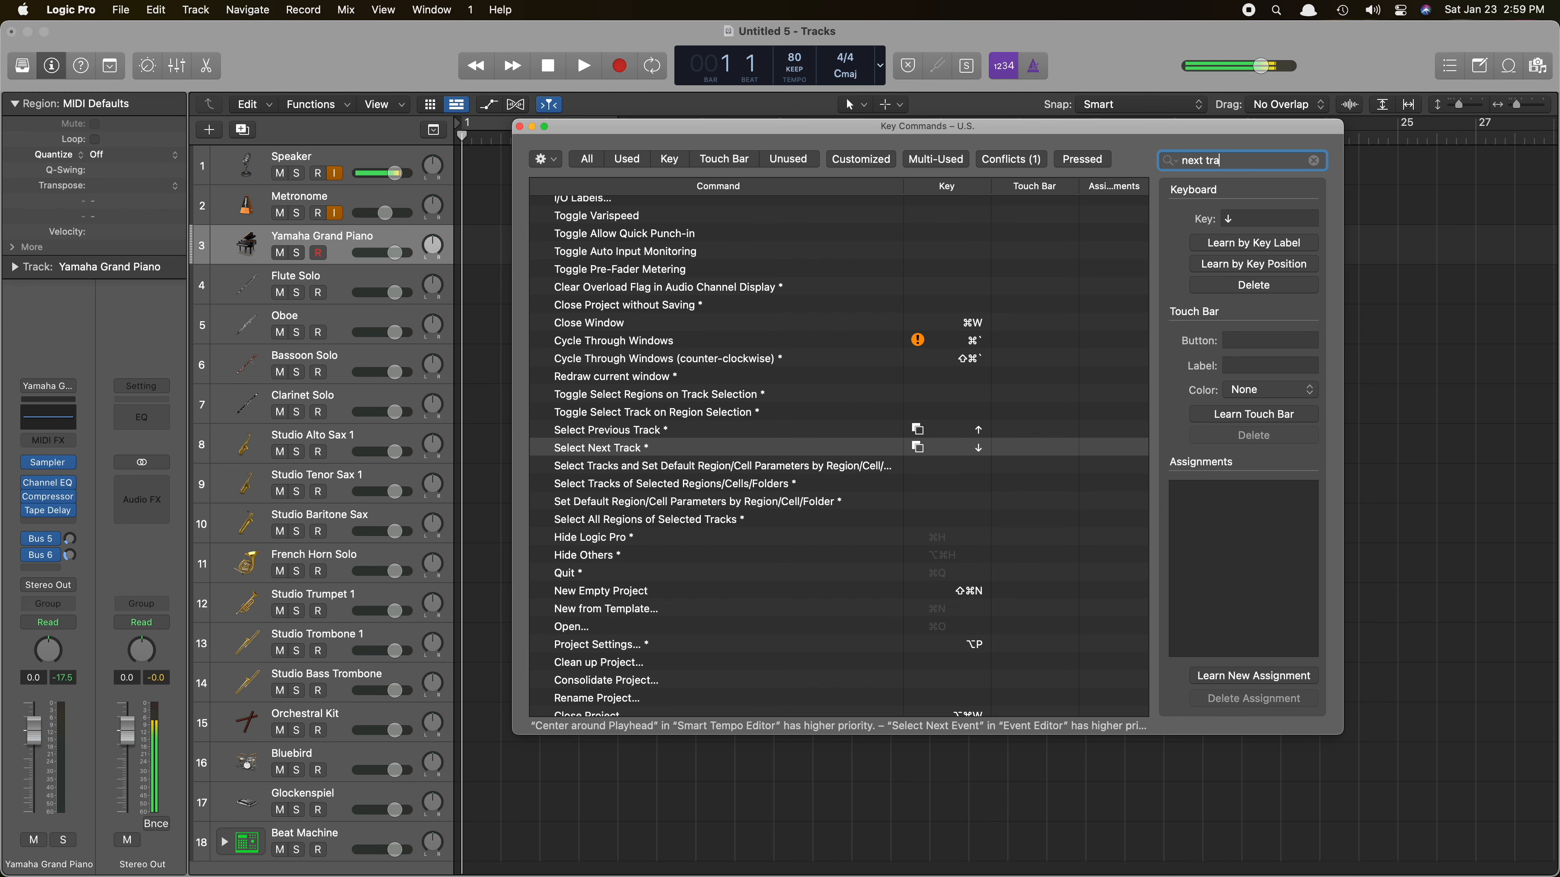
pyautogui.write('ack')
pyautogui.click(625, 231)
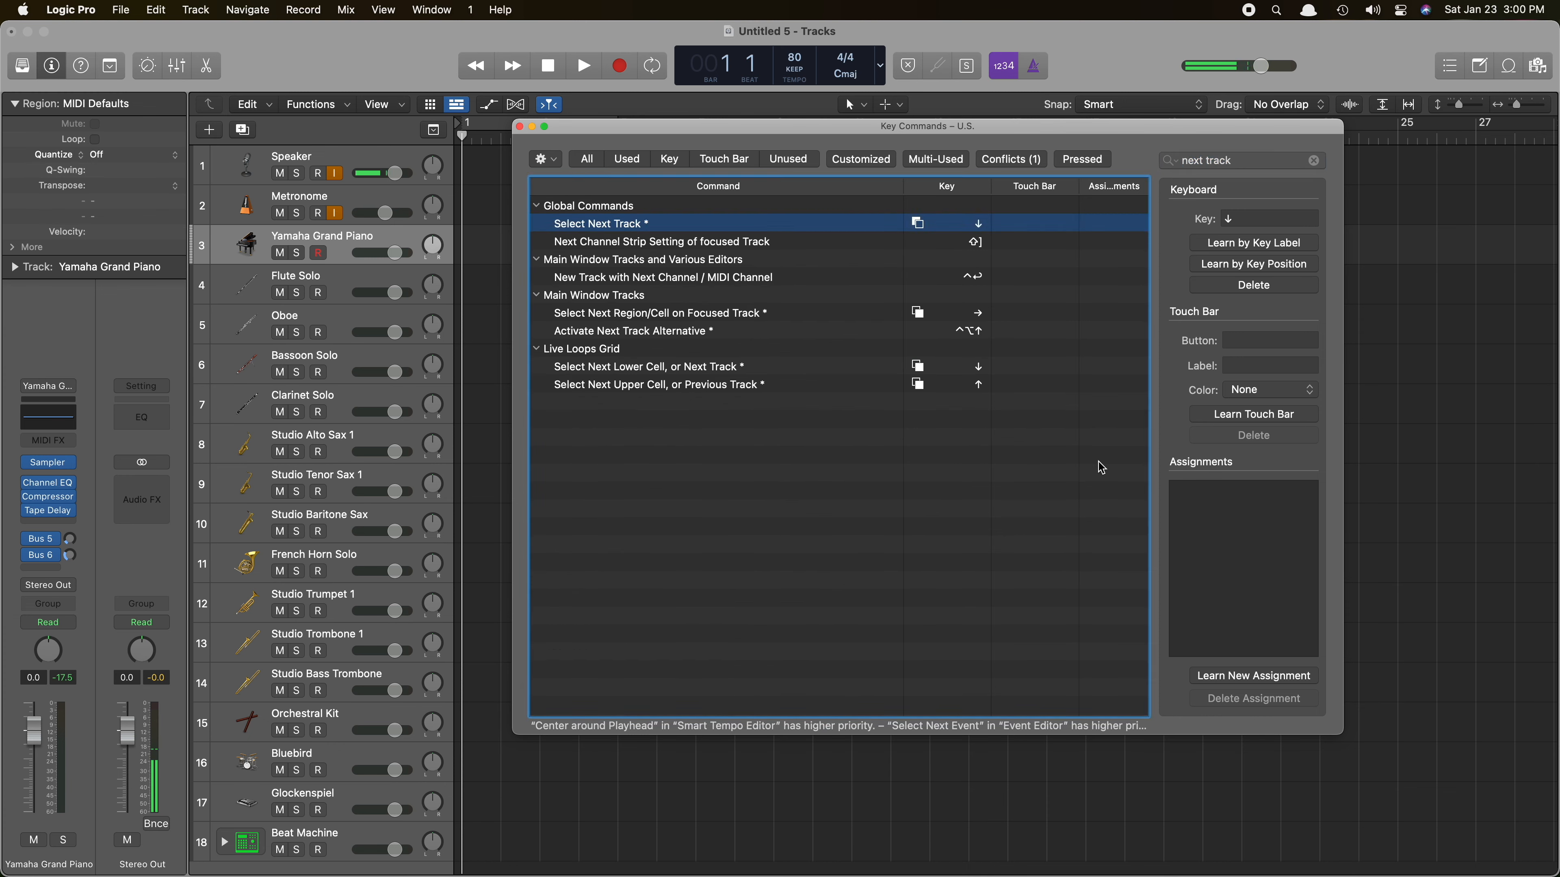
pyautogui.click(1283, 676)
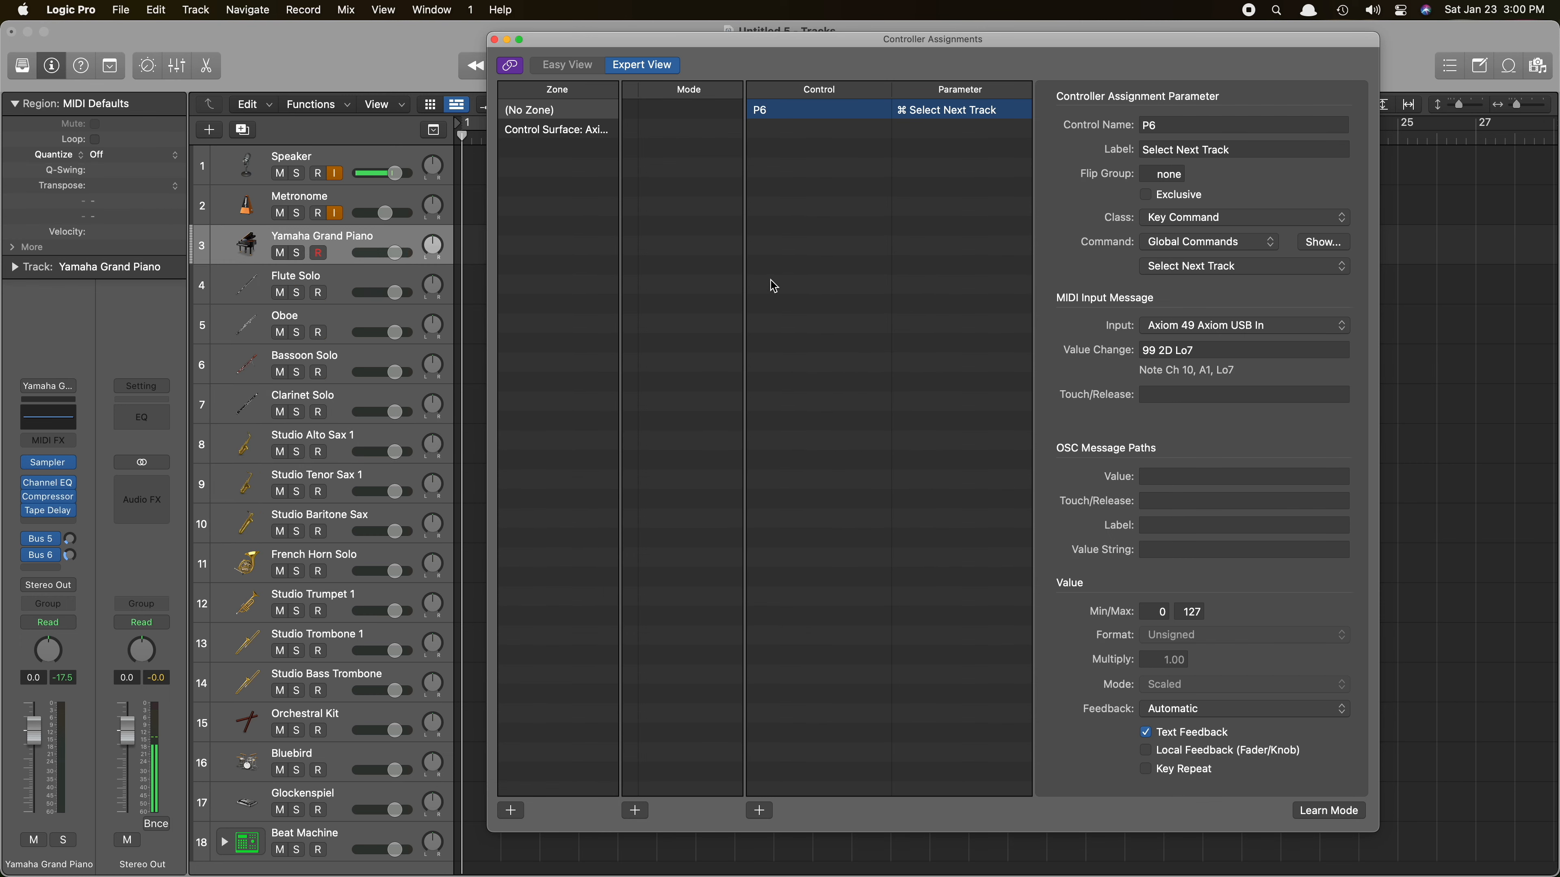
pyautogui.click(494, 40)
# Search the key commands for "previous track" and start learning a new controller assignment for Select Previous Track.
pyautogui.write('previous track')
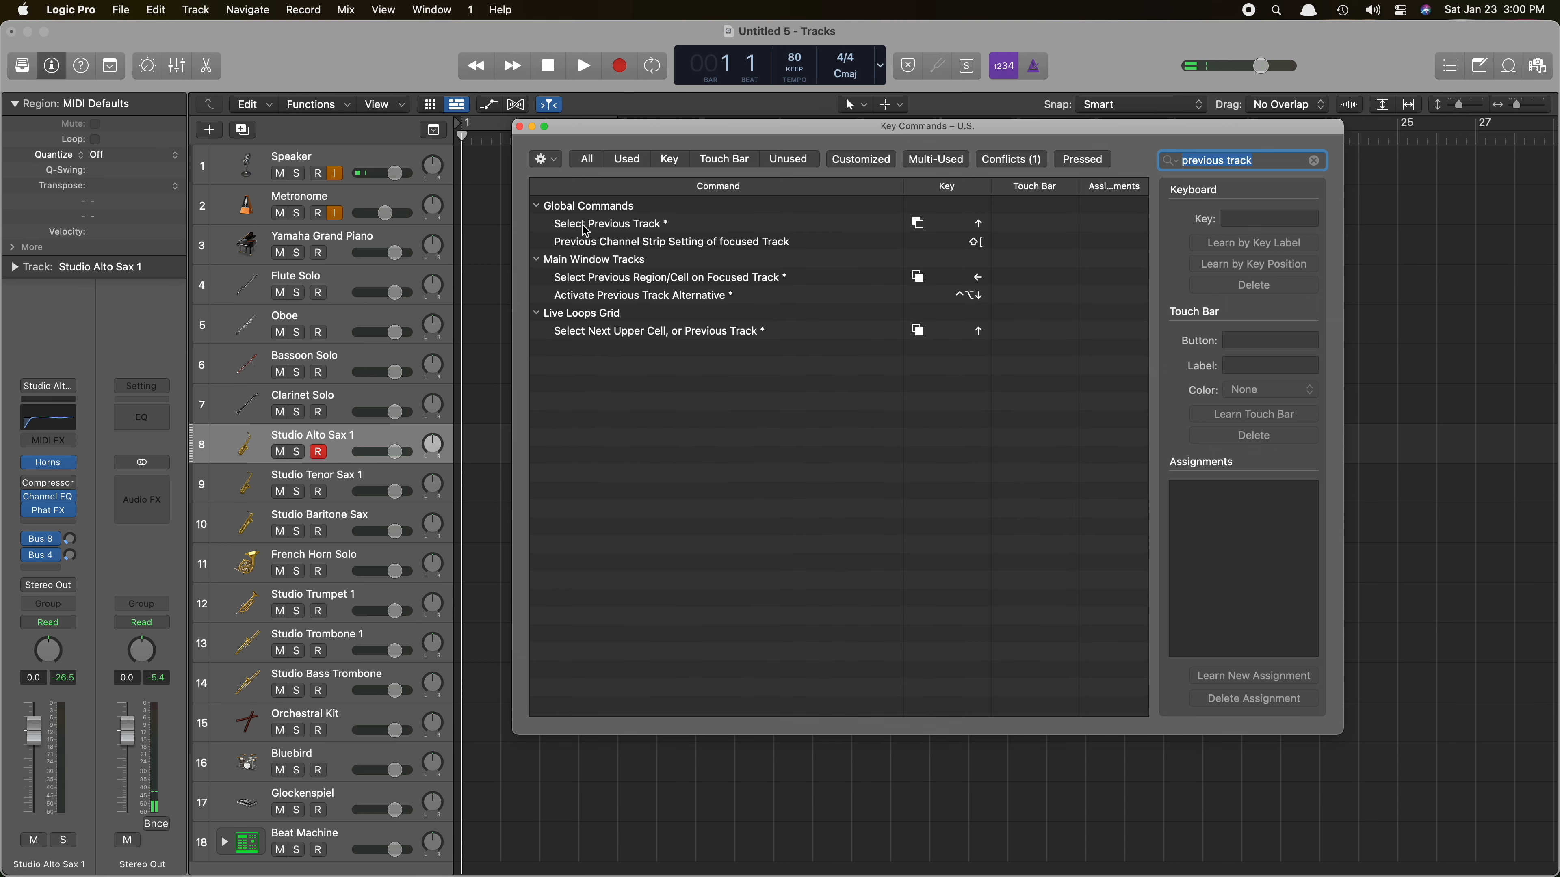
pyautogui.click(603, 227)
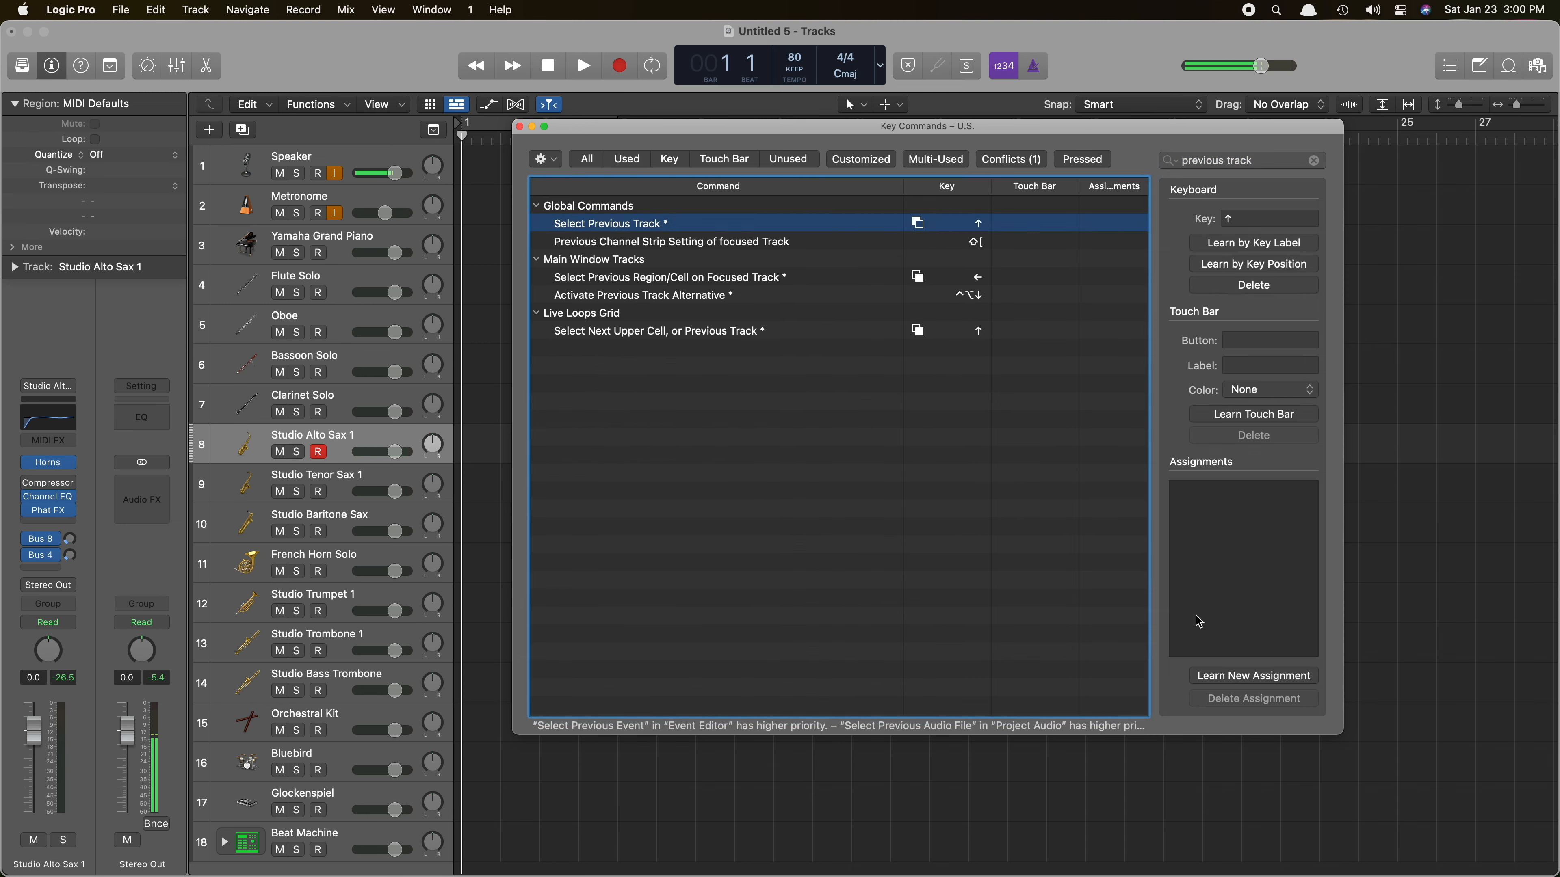
pyautogui.click(1237, 678)
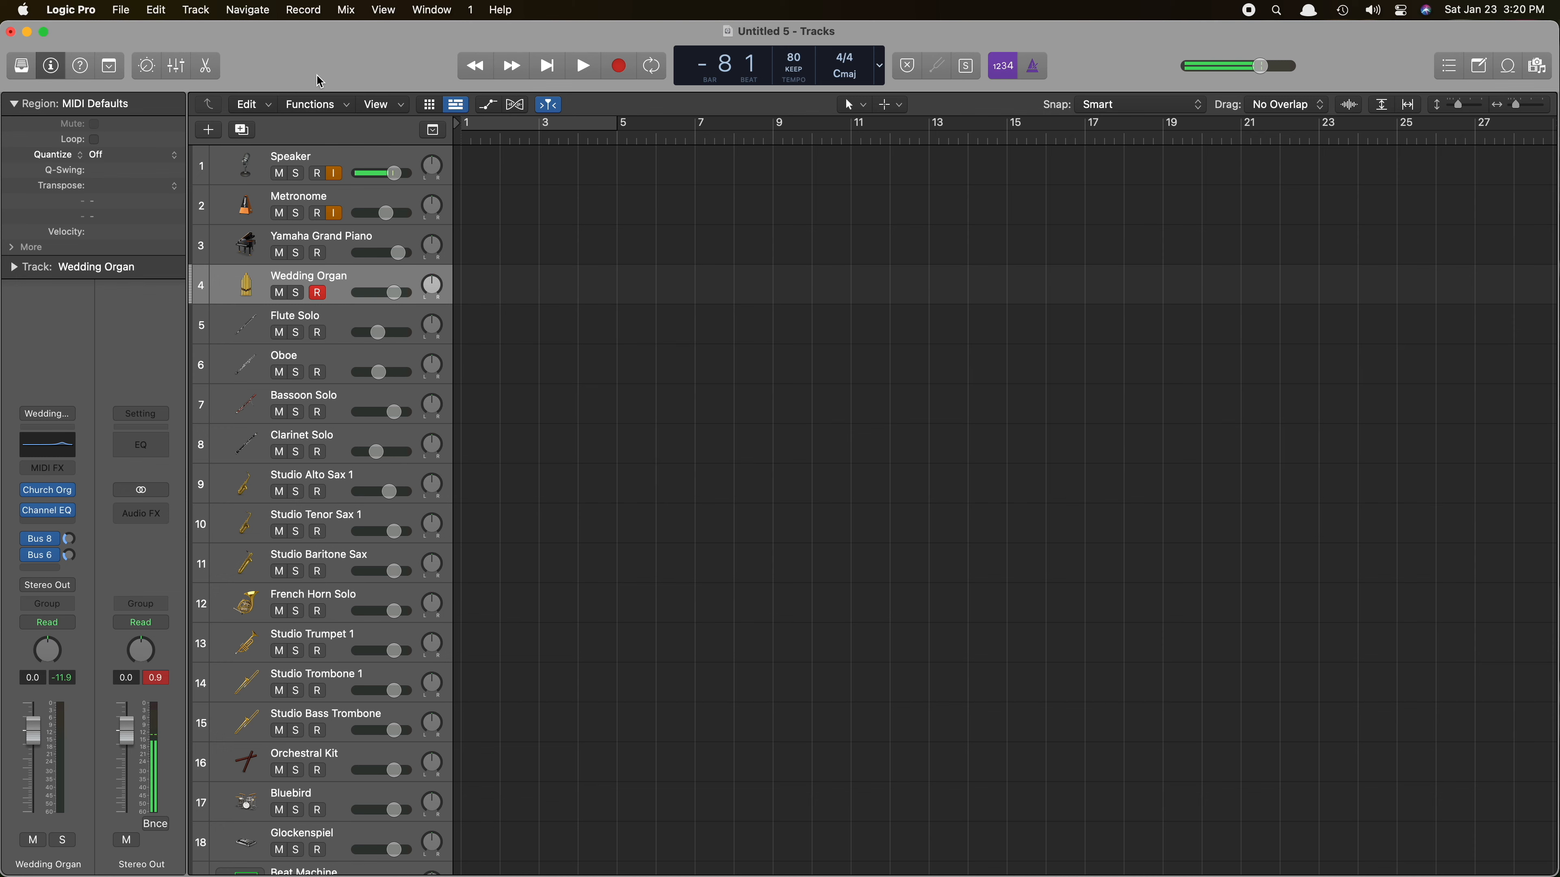
# Open the project's Tuning settings and select the Yamaha Grand Piano track.
pyautogui.click(122, 11)
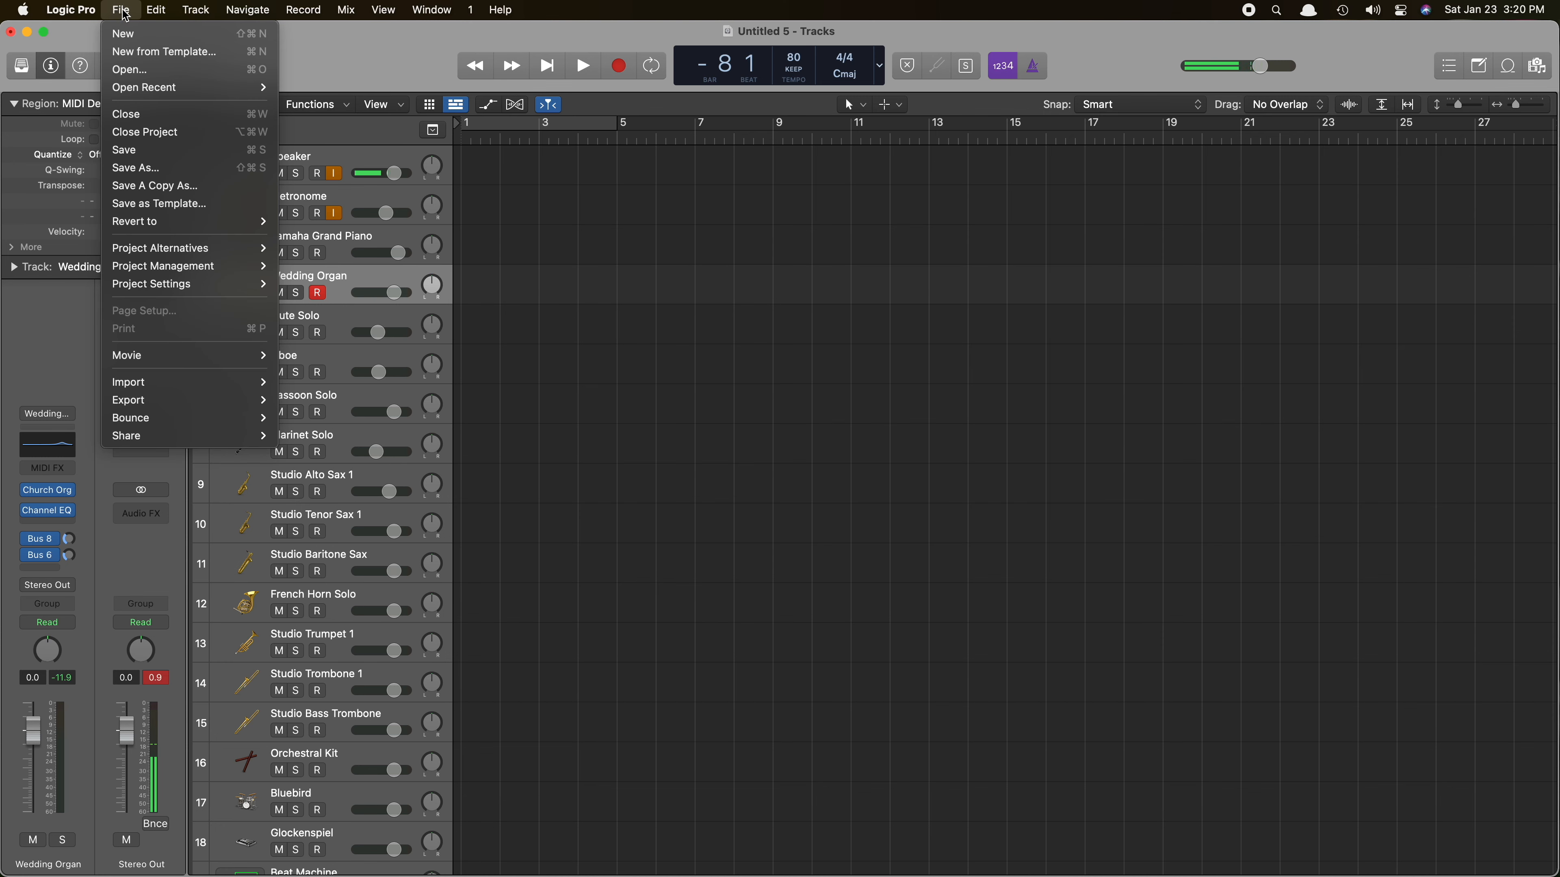
pyautogui.moveTo(184, 284)
pyautogui.click(339, 376)
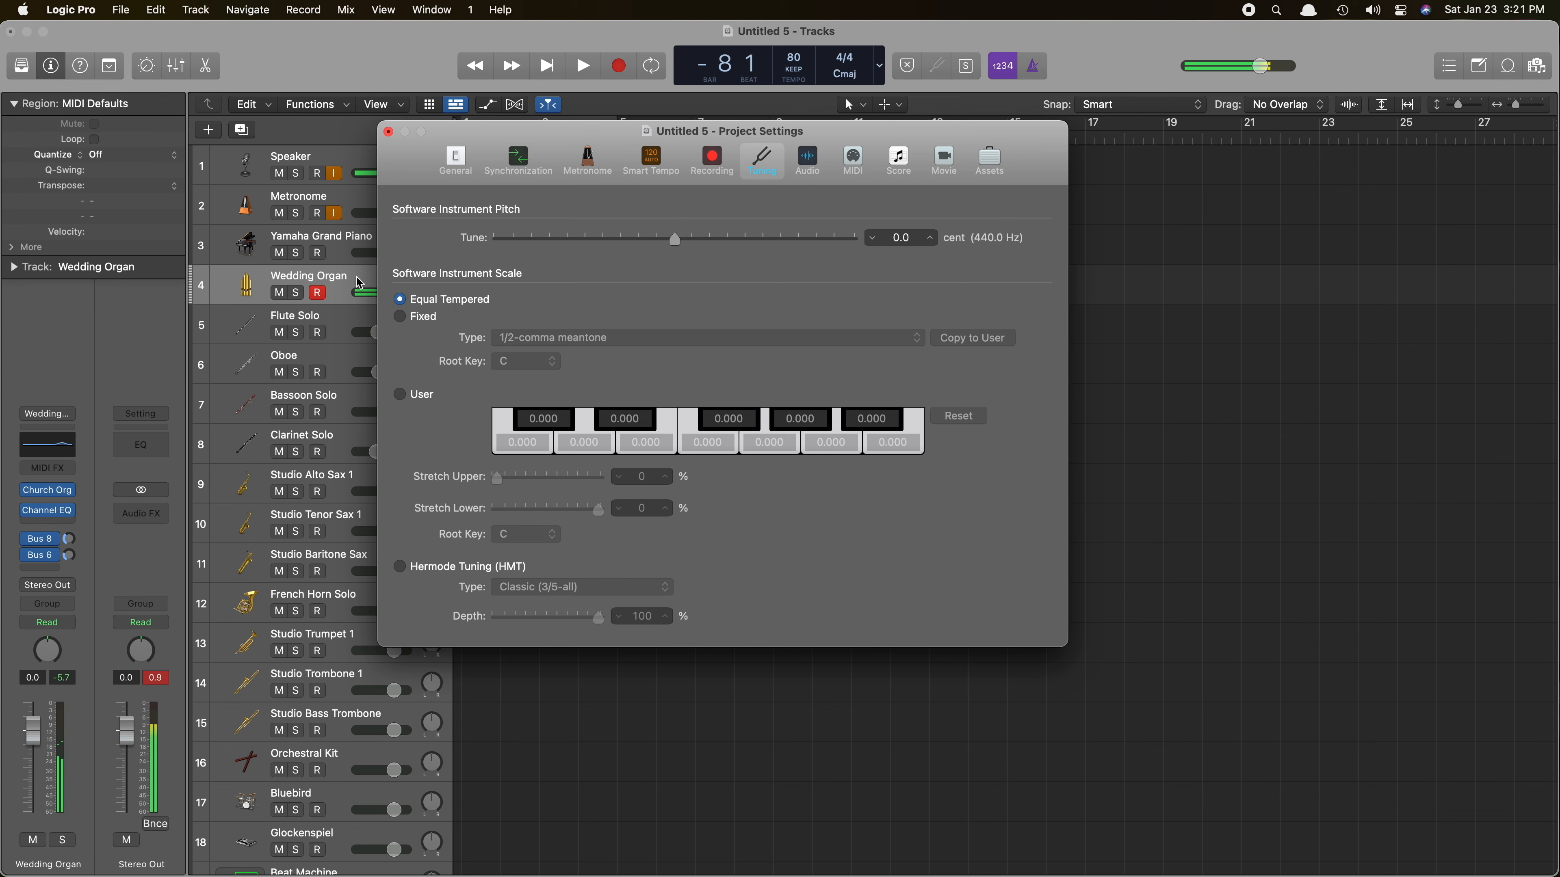
pyautogui.click(249, 252)
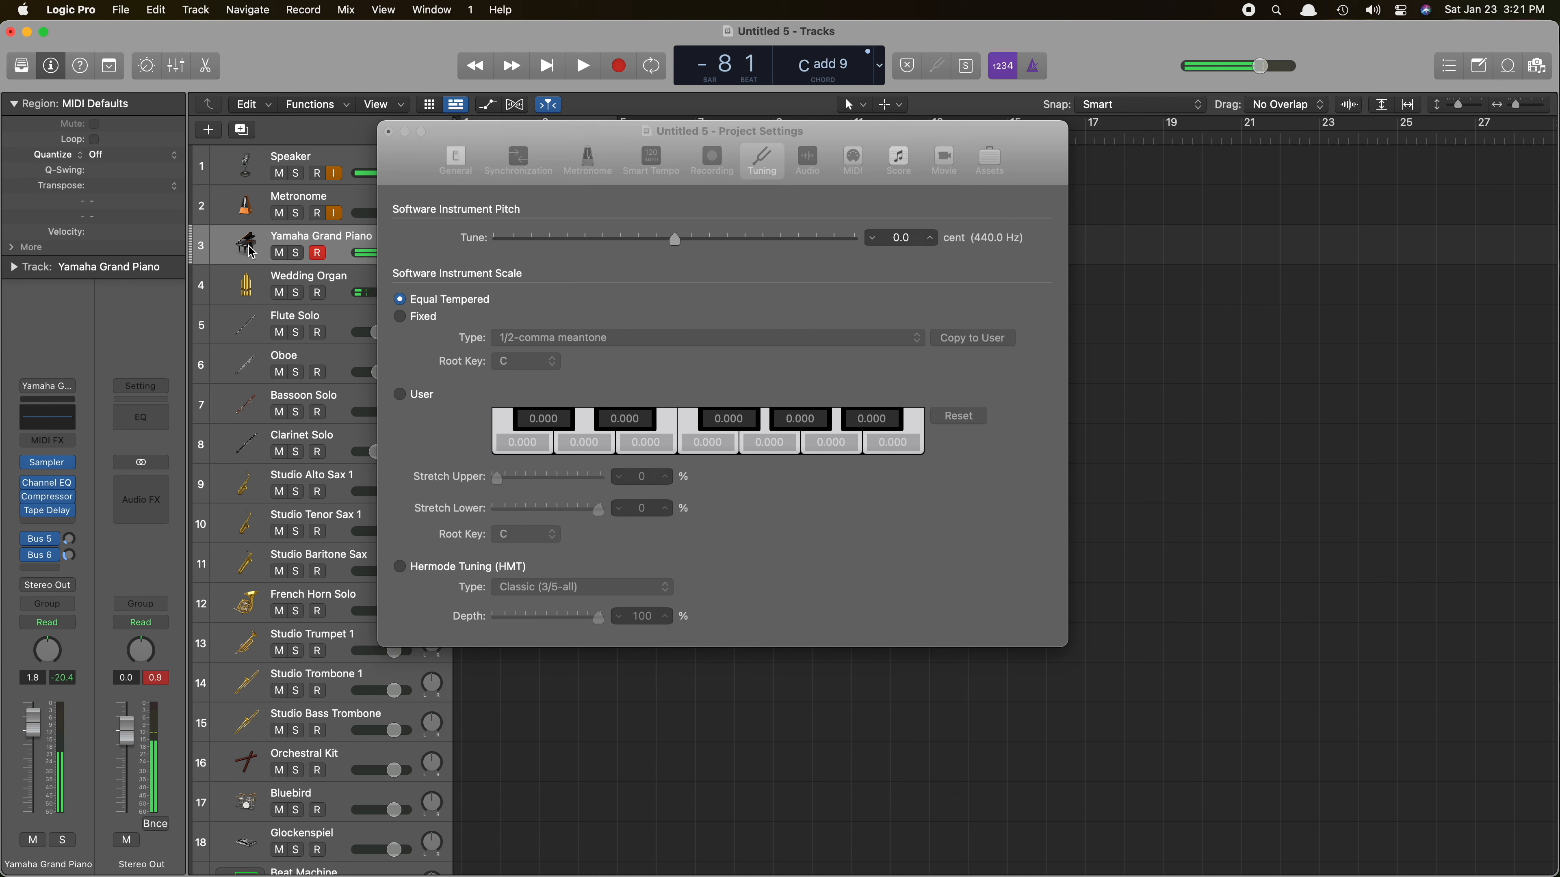
# Switch the software instrument scale to Fixed and set its type to "Arabic, empirical".
pyautogui.click(571, 307)
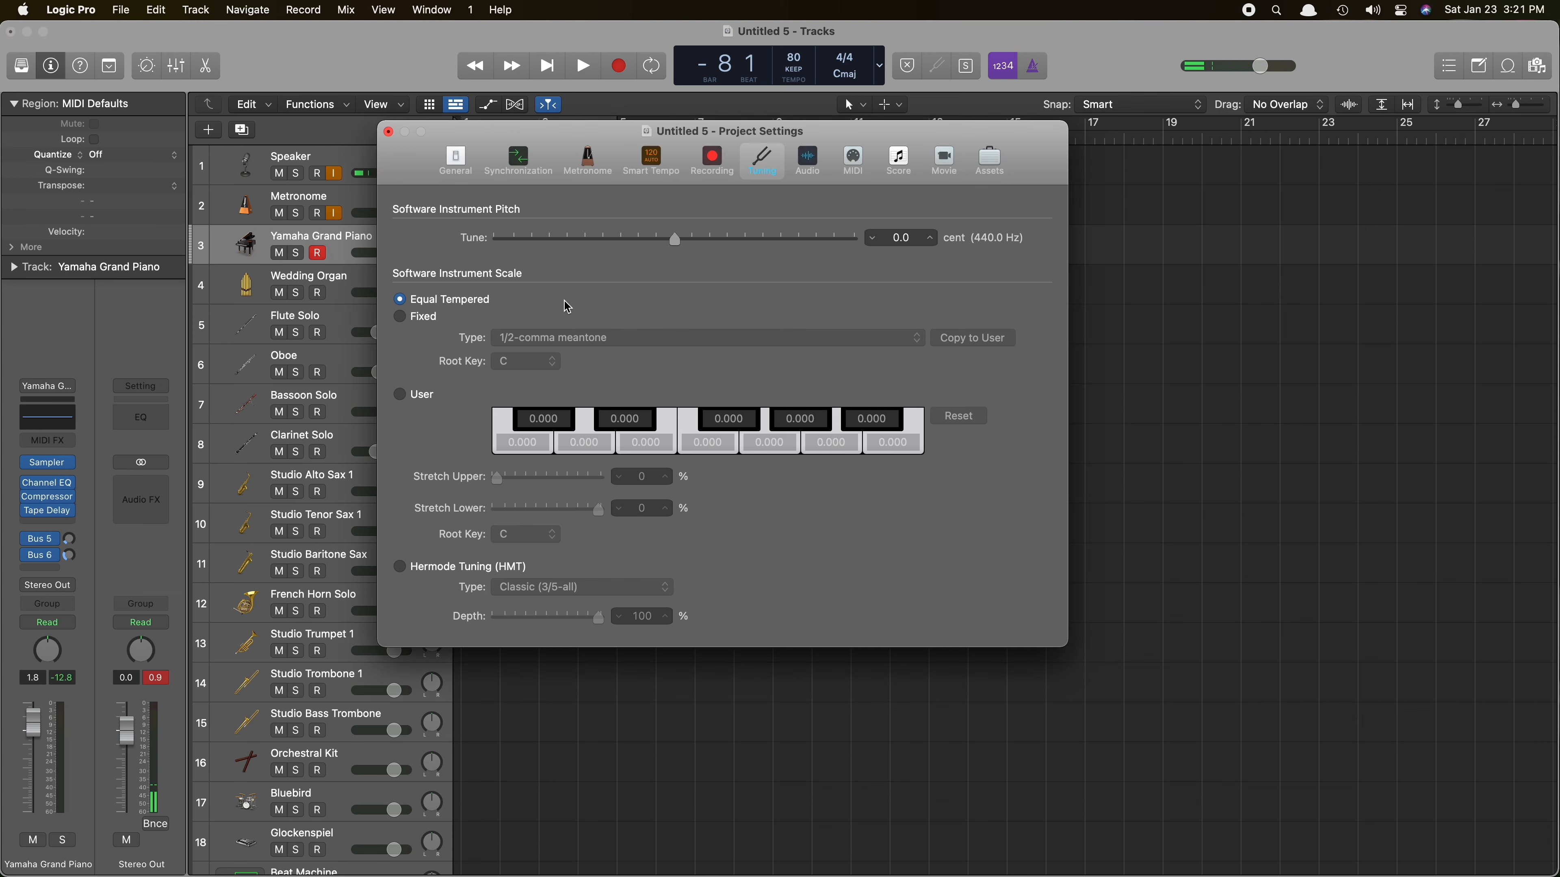
pyautogui.click(436, 318)
pyautogui.click(540, 341)
pyautogui.scroll(-10, 585, 372)
pyautogui.scroll(-5, 585, 372)
pyautogui.scroll(20, 585, 372)
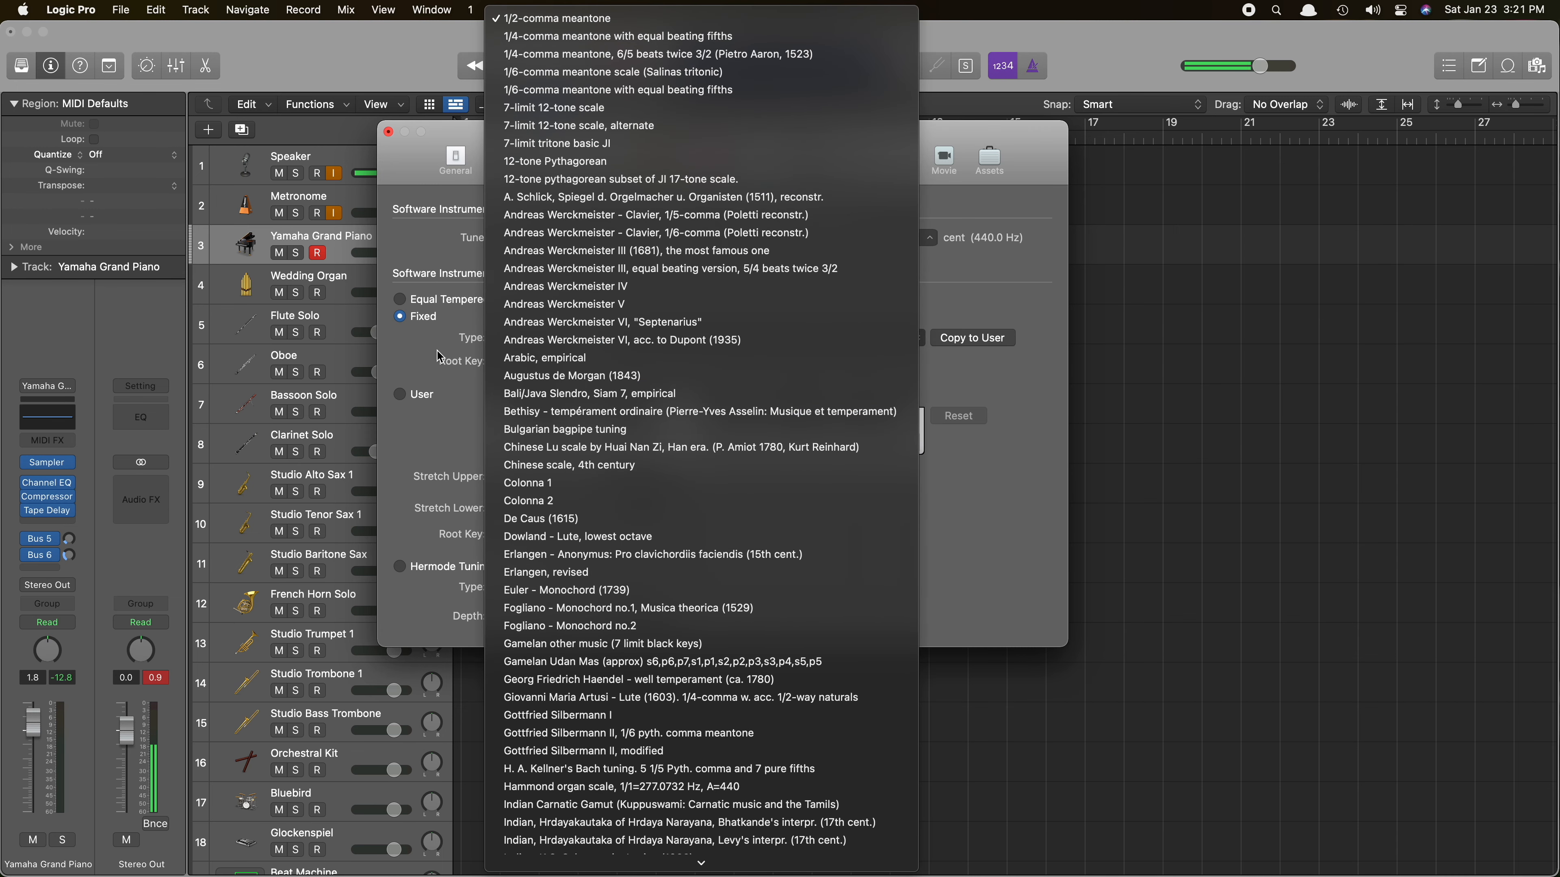
pyautogui.click(636, 361)
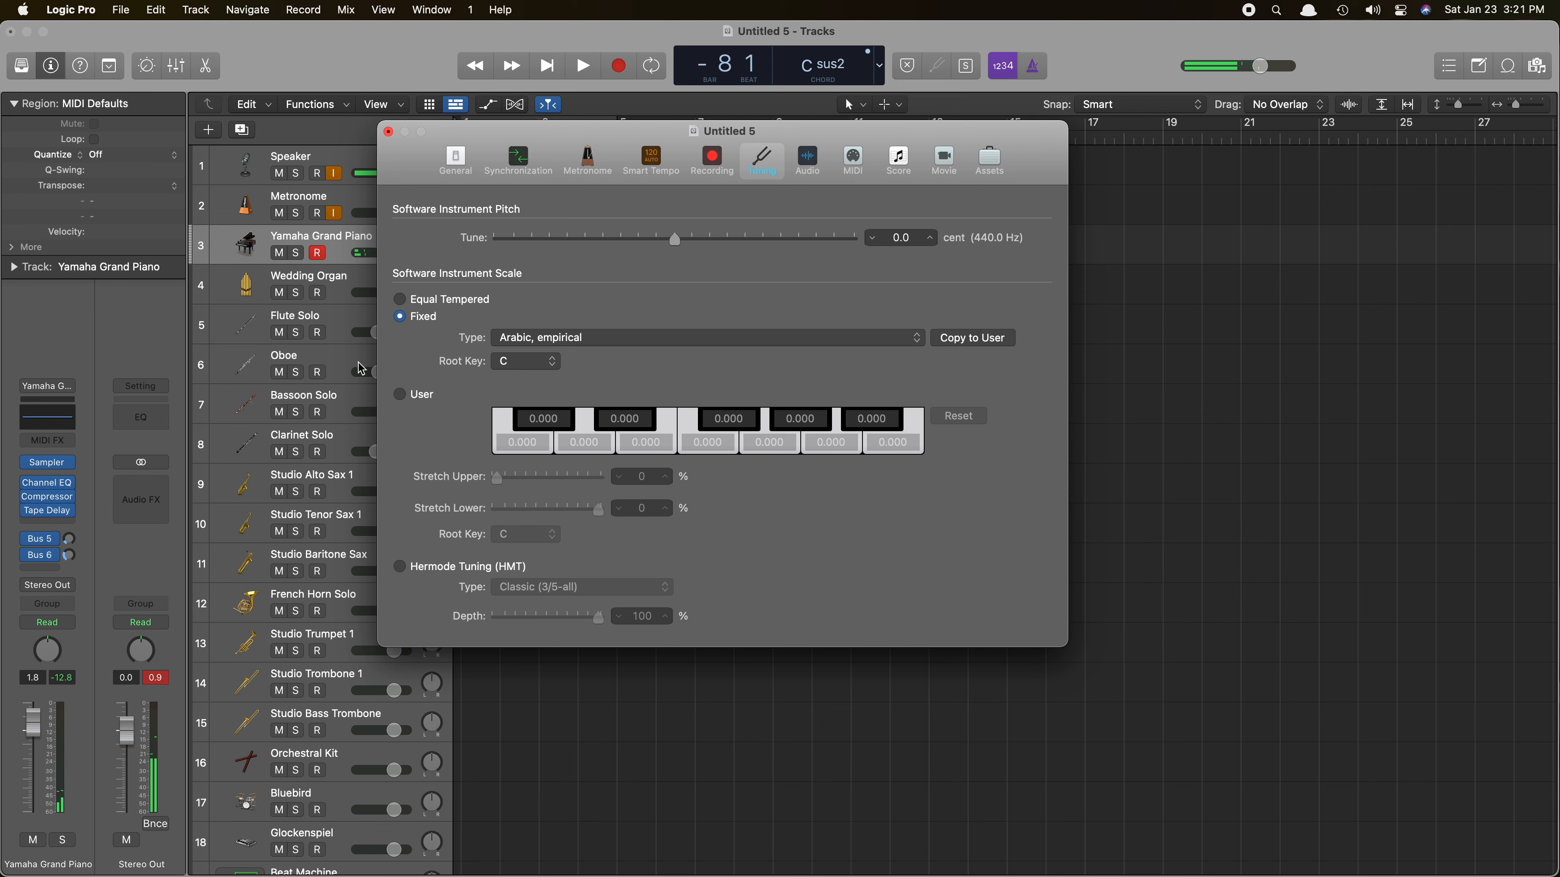
# Change the software instrument scale to Hermode Tuning (HMT) and review its types, keeping Classic (3/5-all).
pyautogui.click(403, 569)
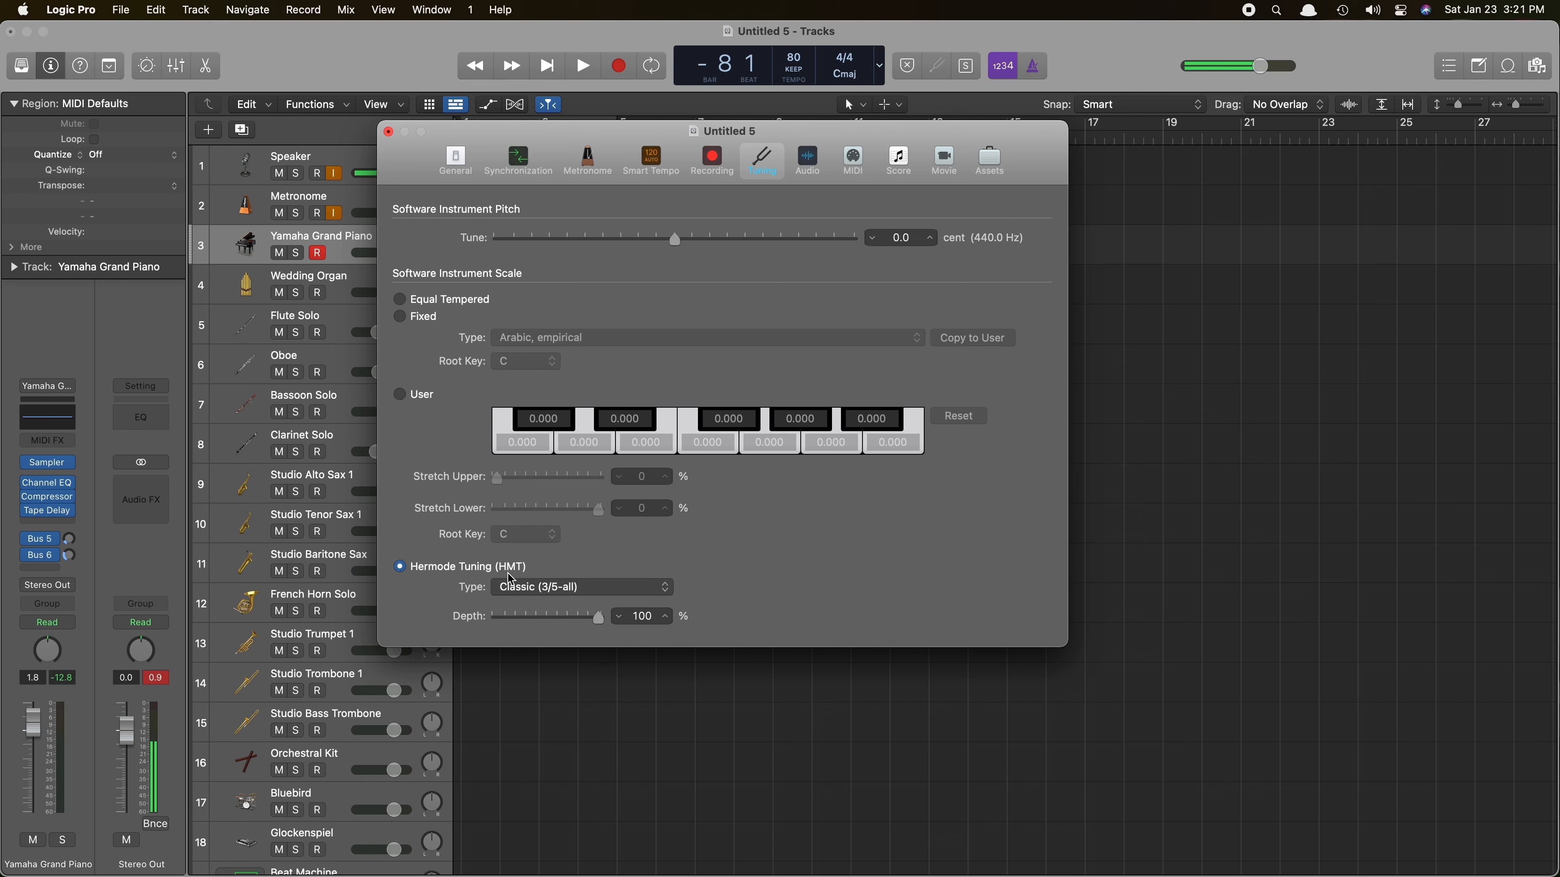
pyautogui.click(556, 594)
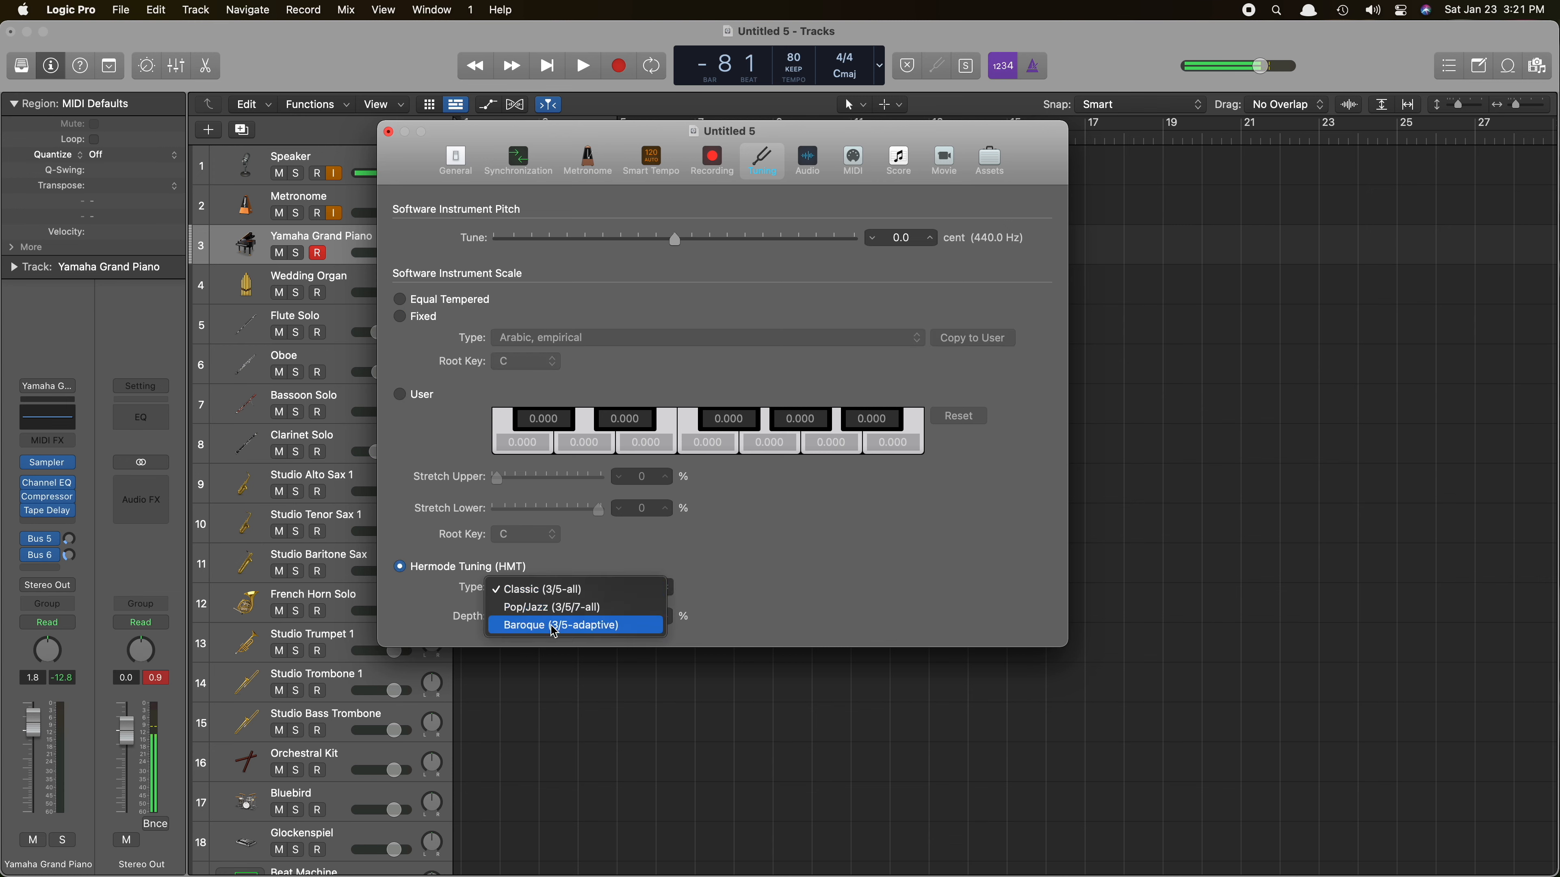
pyautogui.click(406, 598)
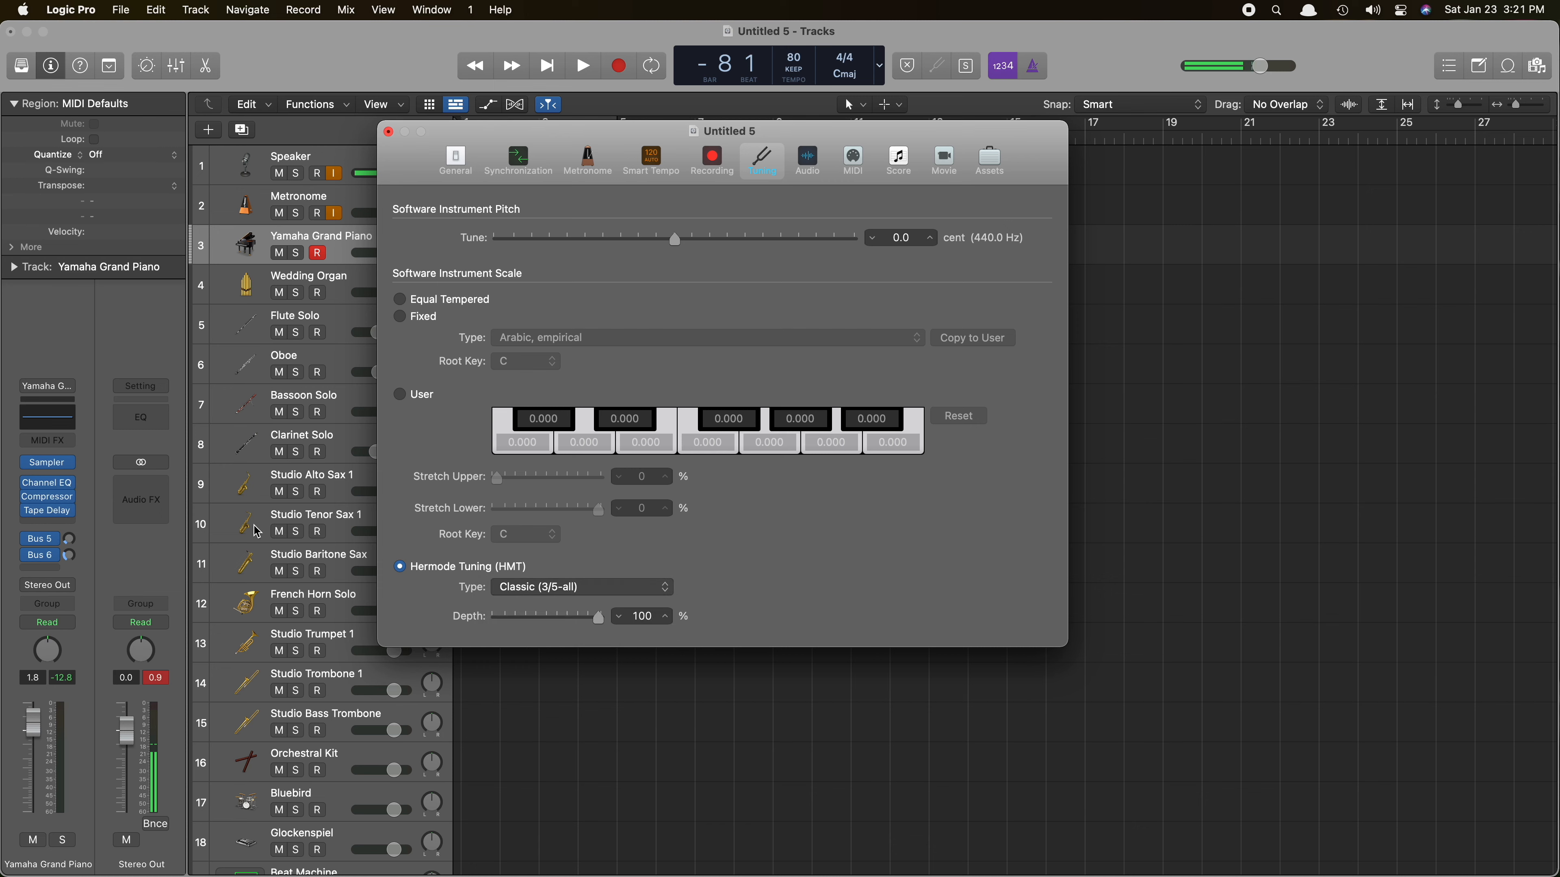
# On the Wedding Organ track, switch the scale to Equal Tempered and back to Hermode Tuning, and move the settings window clear of the track headers.
pyautogui.click(259, 287)
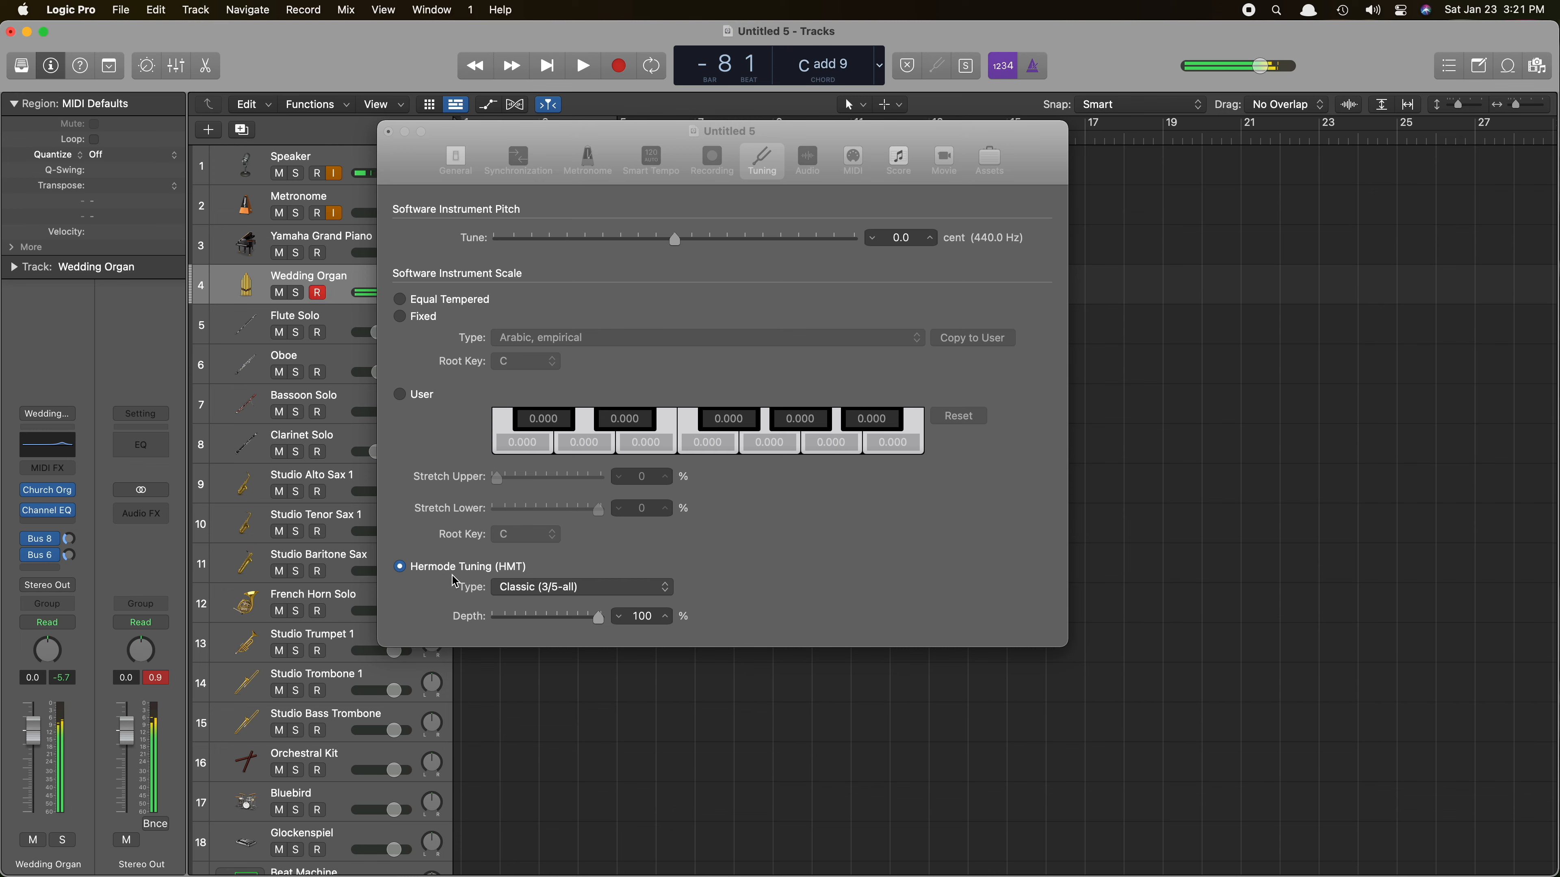
pyautogui.click(420, 301)
pyautogui.click(429, 568)
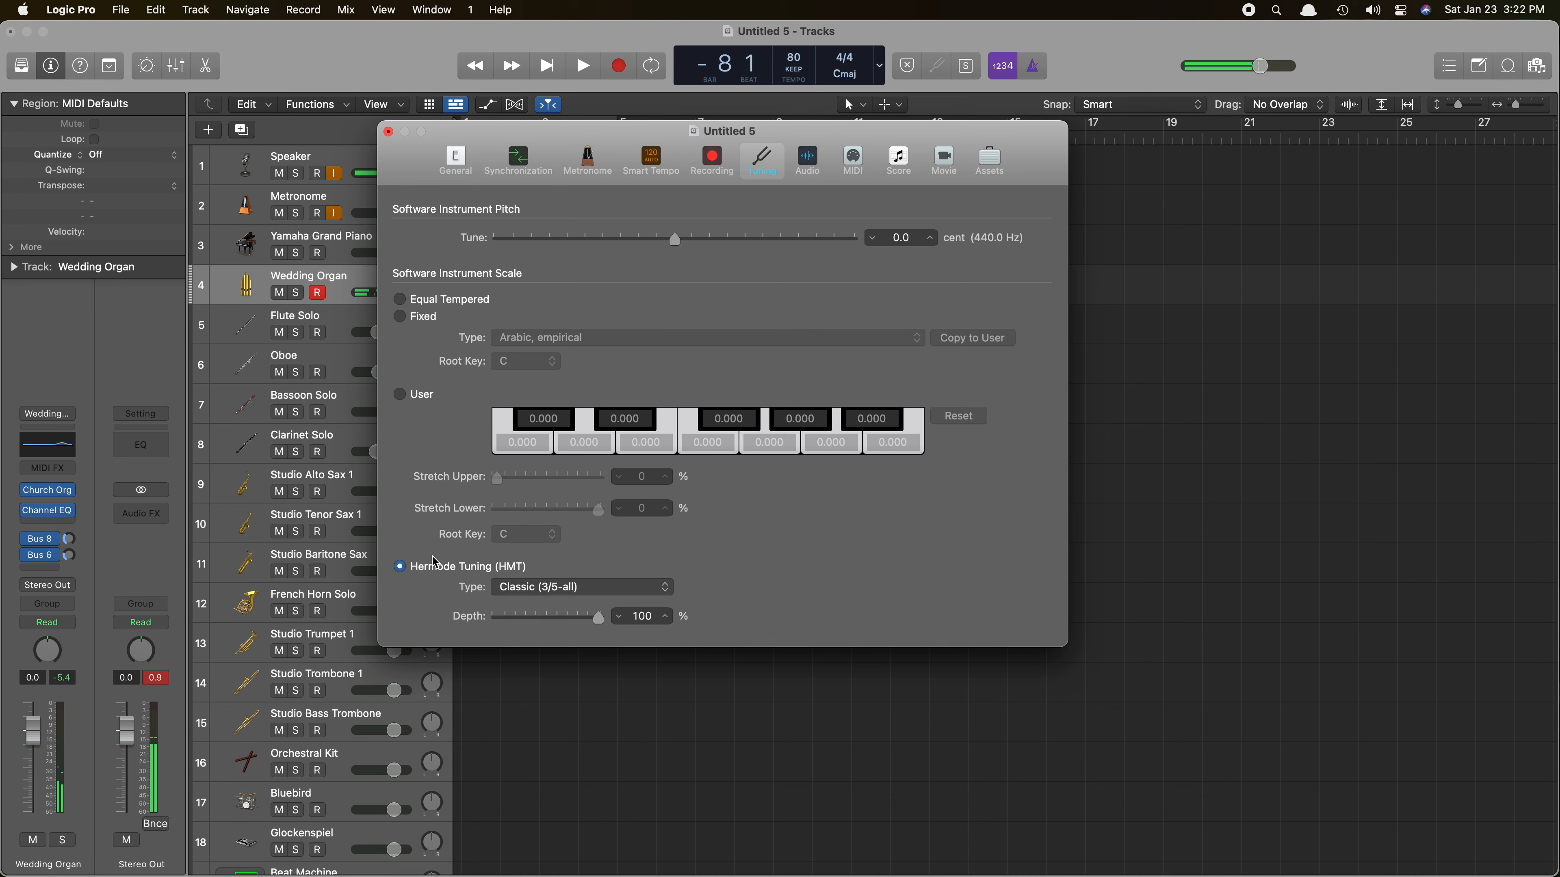
pyautogui.moveTo(643, 135); pyautogui.dragTo(744, 286)
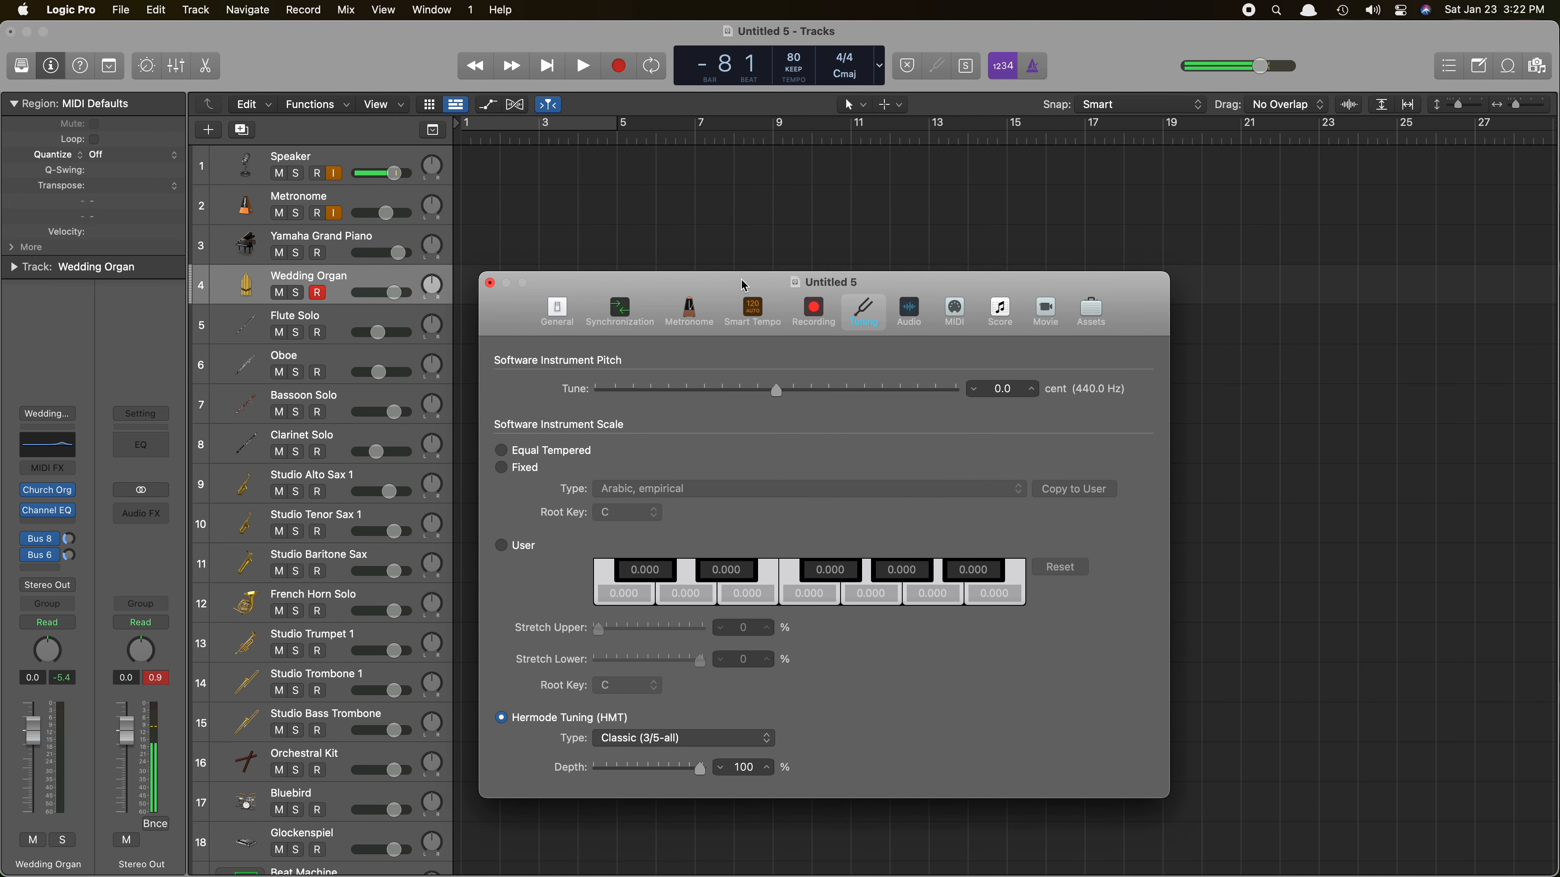